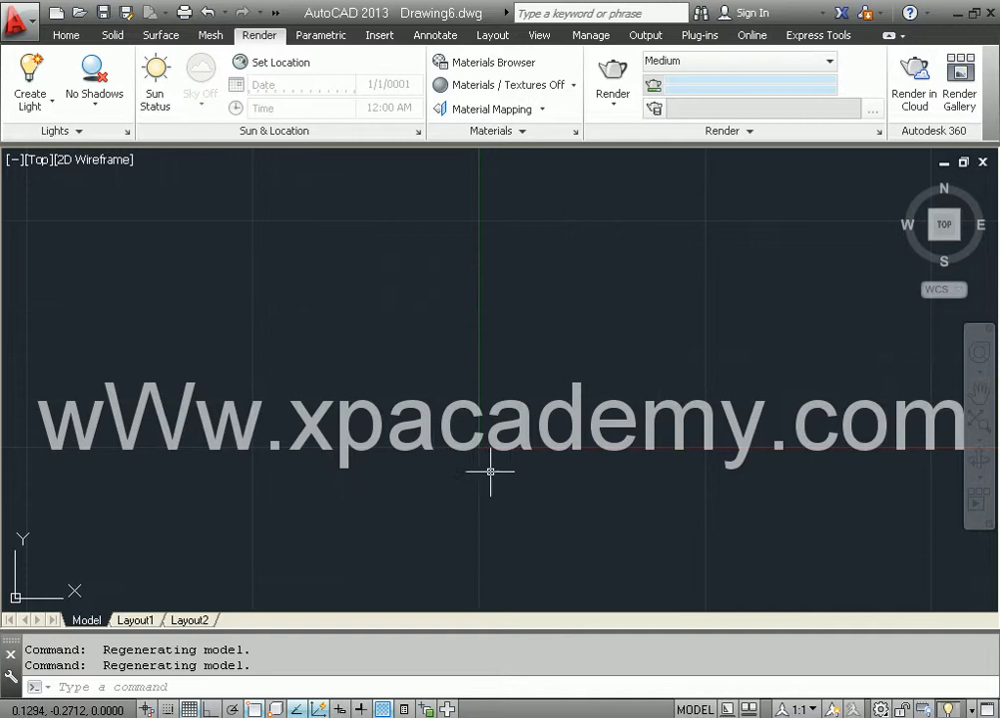
Switch to Firefox, go to the CGXtras home page and open the horse from the latest 3D models
{"action": "key", "text": "super+d"}
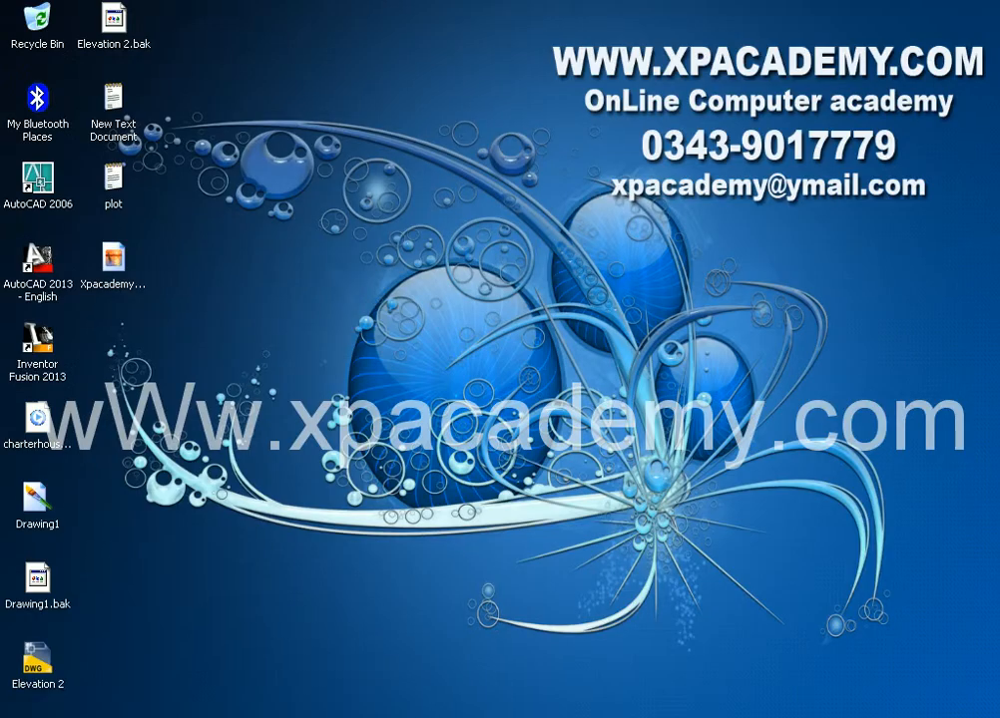
{"action": "key", "text": "alt+Tab"}
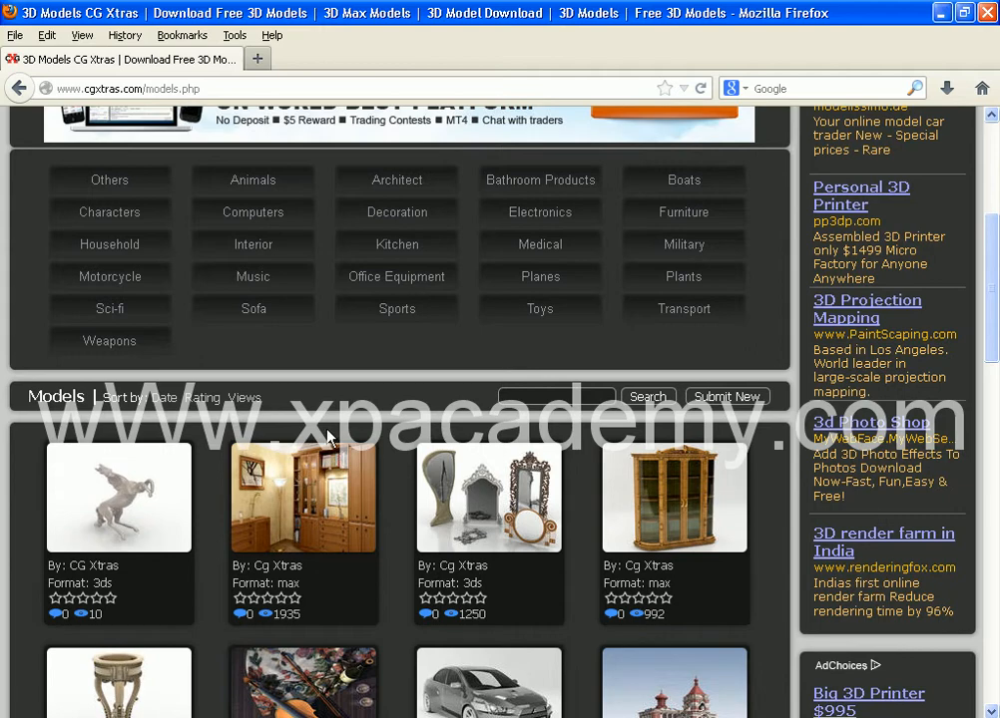
{"action": "scroll", "coordinate": [80, 419], "scroll_direction": "up", "scroll_amount": 5}
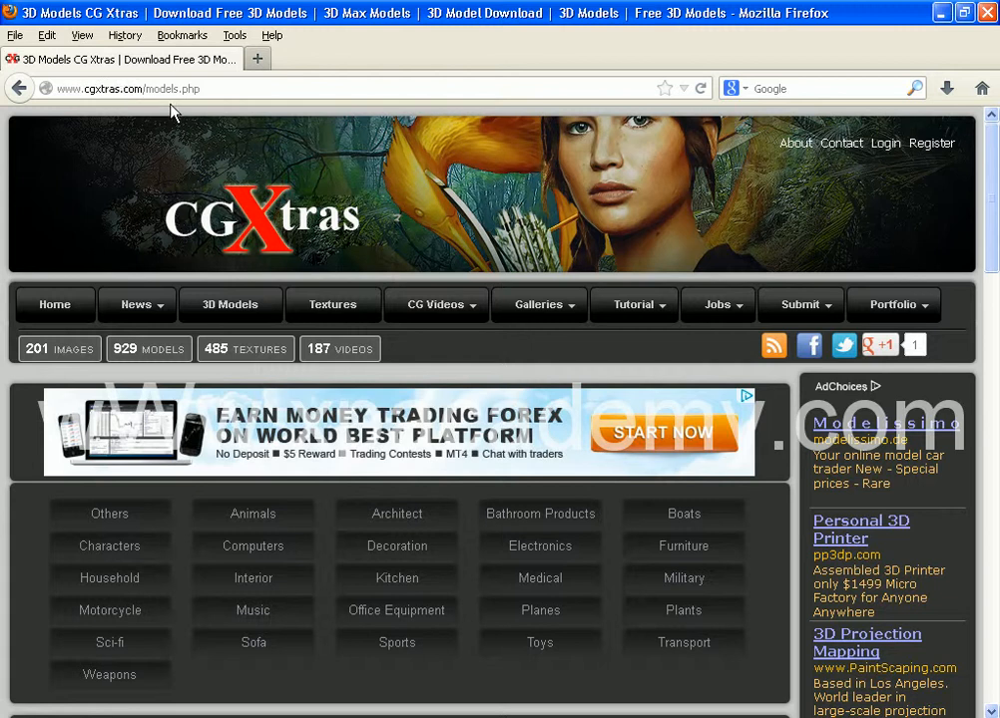
{"action": "left_click", "coordinate": [60, 318]}
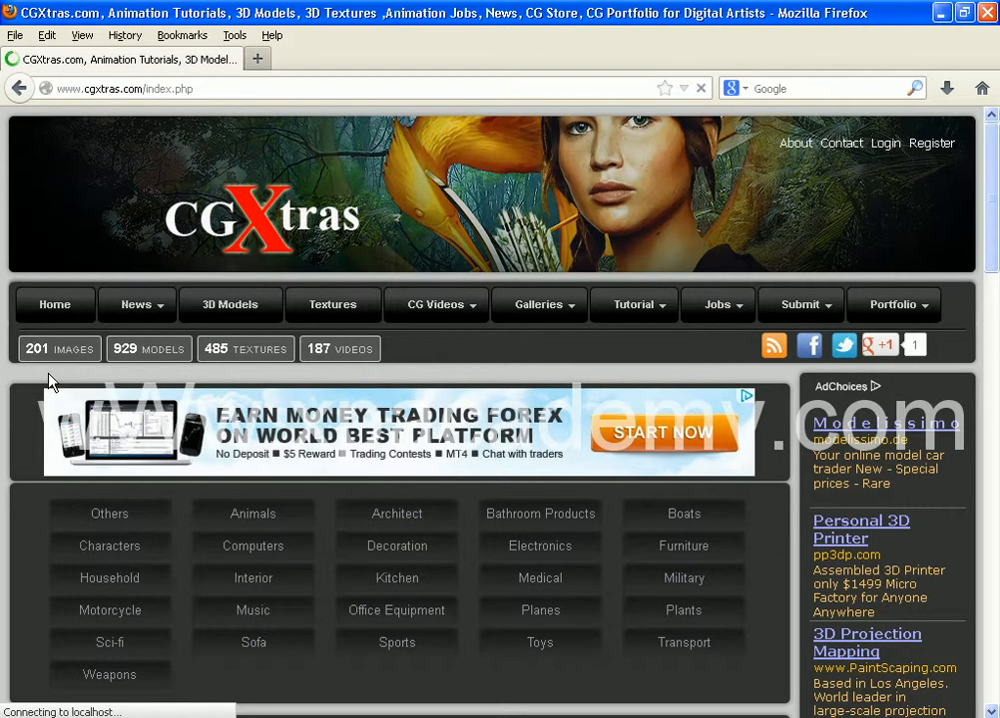
{"action": "scroll", "coordinate": [52, 382], "scroll_direction": "down", "scroll_amount": 10}
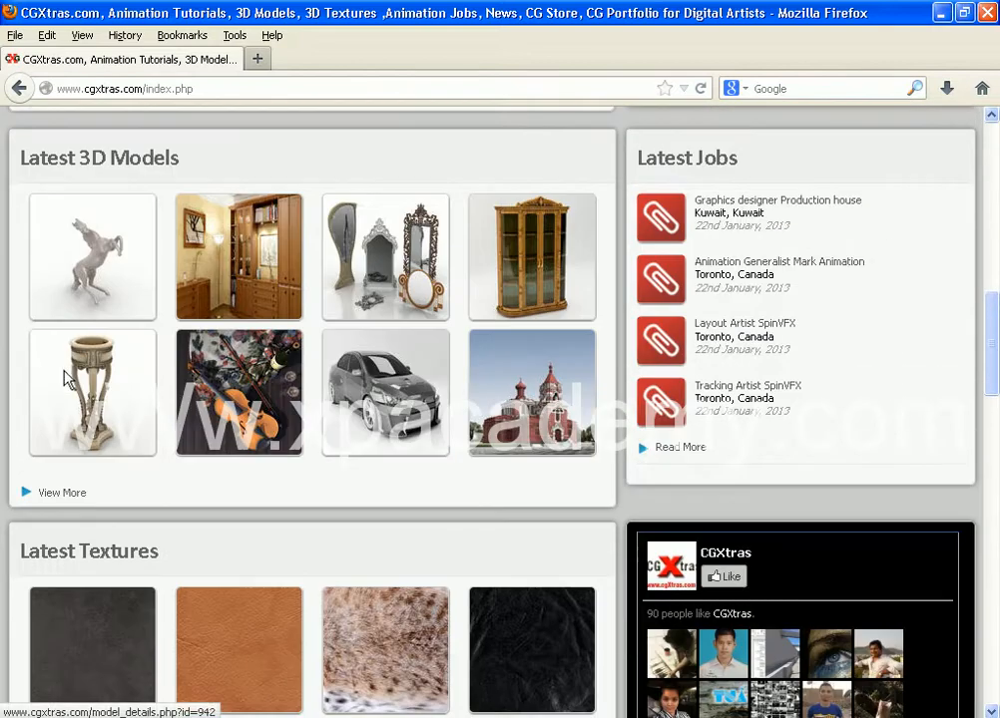
{"action": "left_click", "coordinate": [110, 299]}
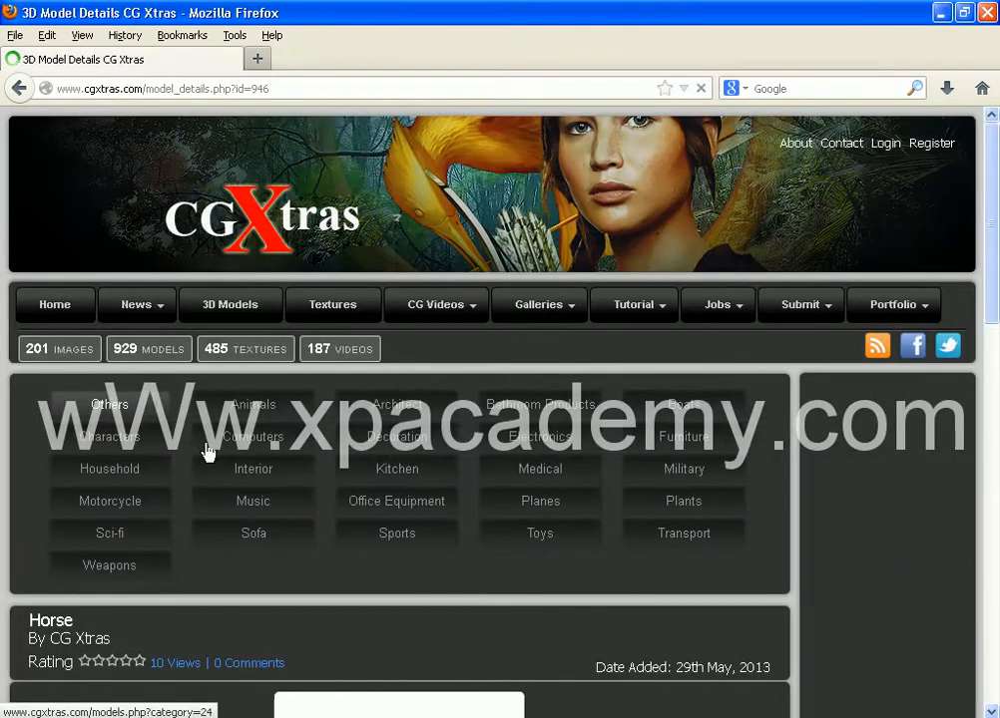
Examine the Horse model's details page, including its preview image, notes and download link
{"action": "scroll", "coordinate": [329, 558], "scroll_direction": "down", "scroll_amount": 2}
{"action": "scroll", "coordinate": [319, 558], "scroll_direction": "down", "scroll_amount": 7}
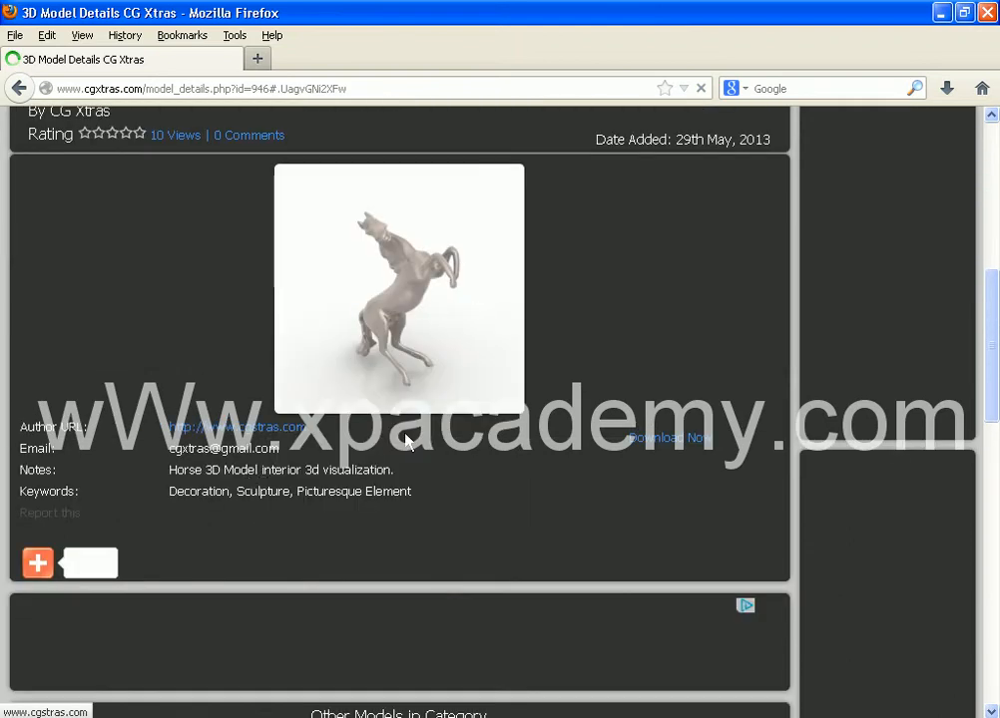
{"action": "scroll", "coordinate": [563, 415], "scroll_direction": "down", "scroll_amount": 4}
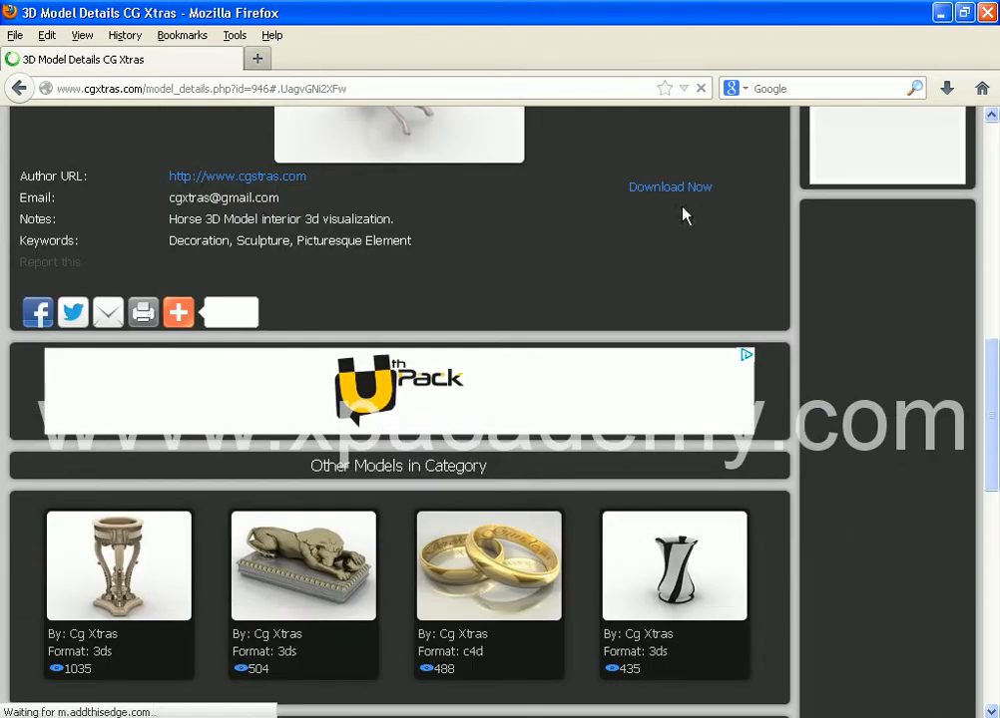
{"action": "scroll", "coordinate": [561, 235], "scroll_direction": "up", "scroll_amount": 2}
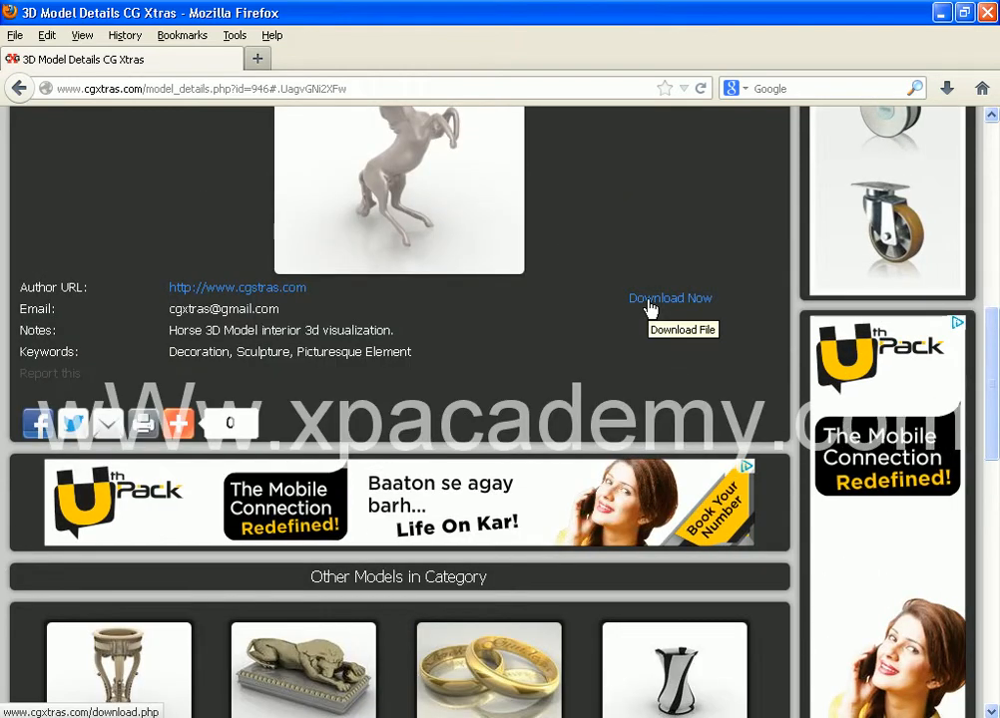
{"action": "scroll", "coordinate": [495, 311], "scroll_direction": "up", "scroll_amount": 4}
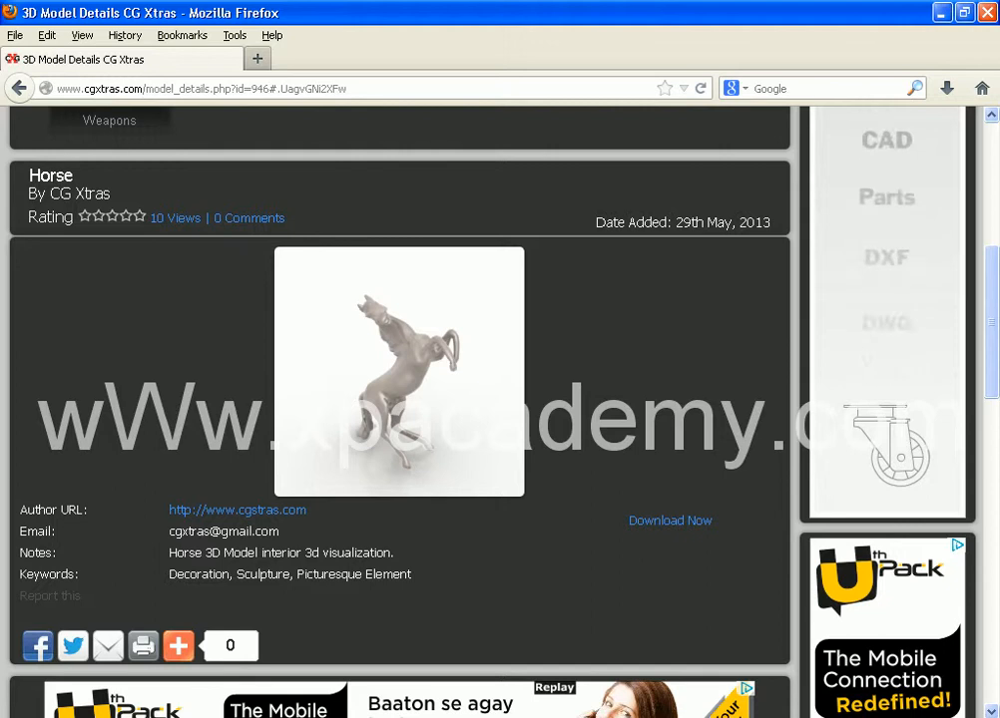
View the Horse 3DS file in the Xpacademy AutoCAD 2013 folder, and return to the drawing in AutoCAD
{"action": "key", "text": "alt+Tab"}
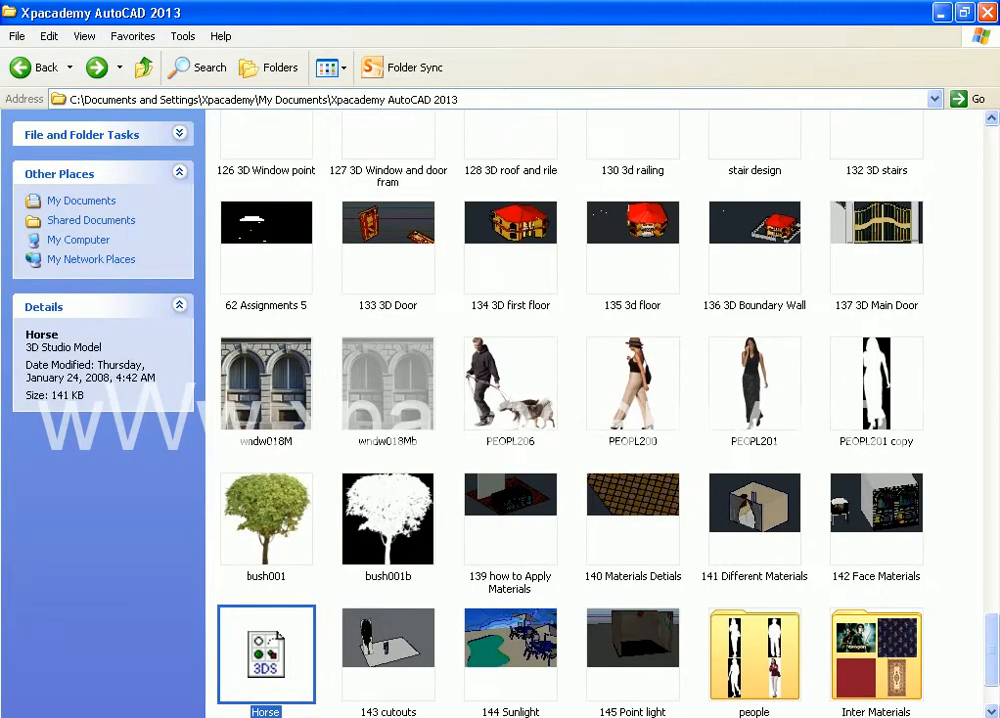
{"action": "key", "text": "alt+Tab"}
{"action": "scroll", "coordinate": [519, 429], "scroll_direction": "up", "scroll_amount": 2}
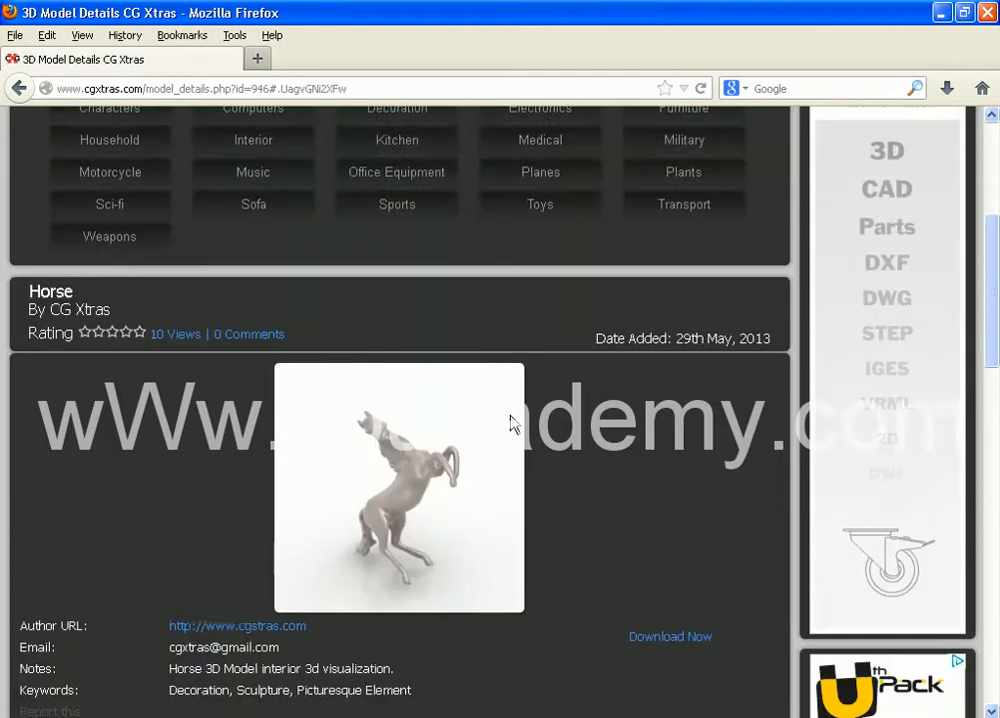
{"action": "scroll", "coordinate": [510, 423], "scroll_direction": "up", "scroll_amount": 5}
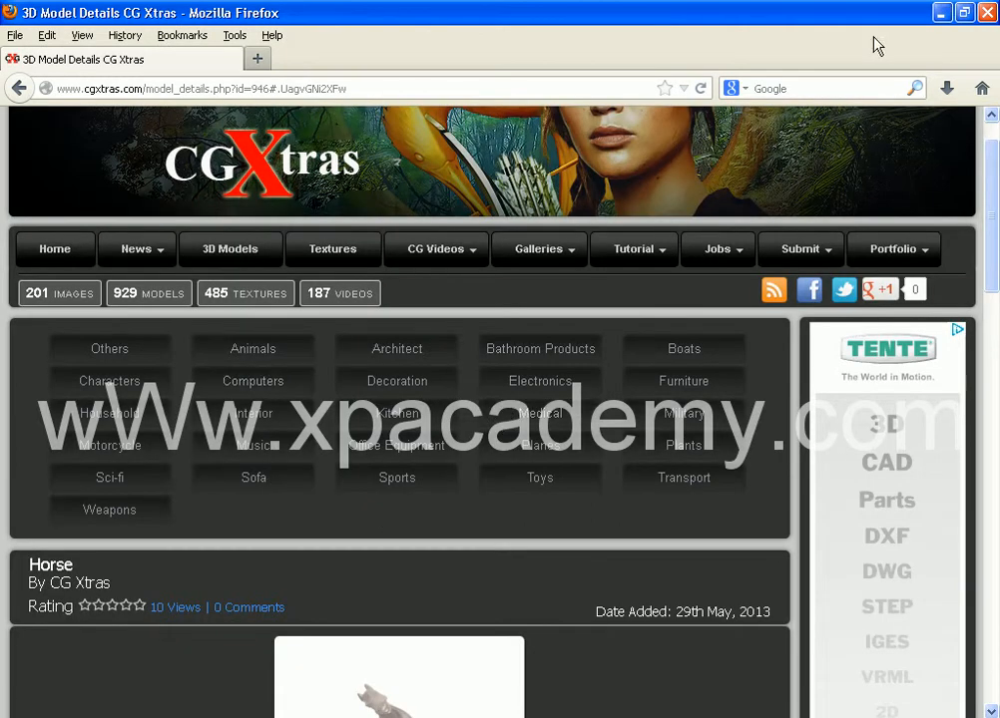
{"action": "left_click", "coordinate": [940, 13]}
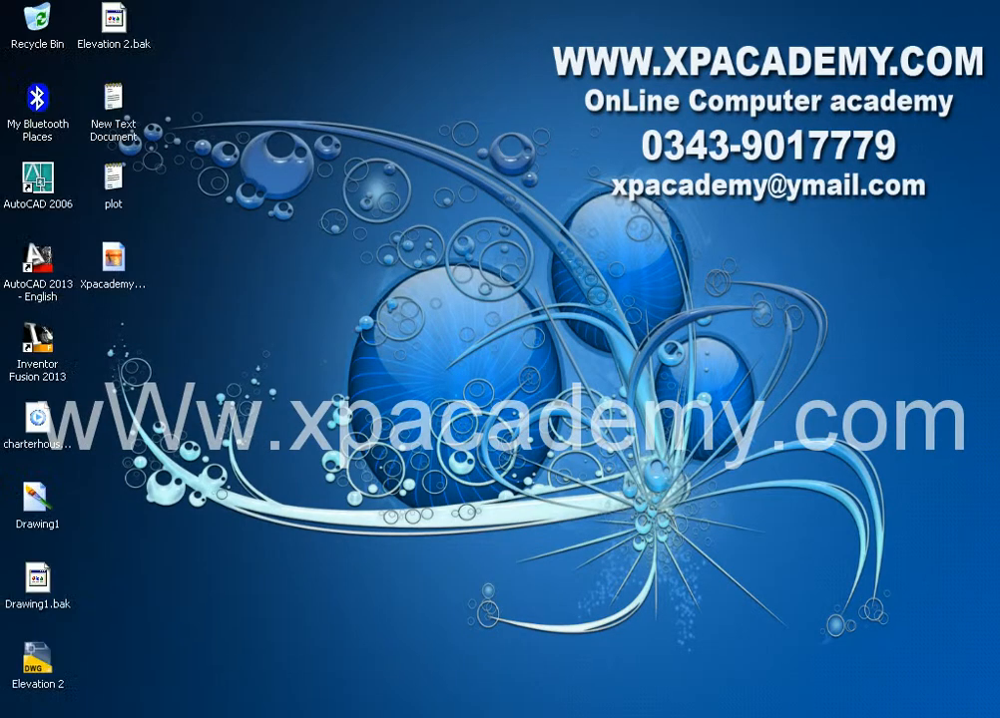
{"action": "left_click", "coordinate": [190, 692]}
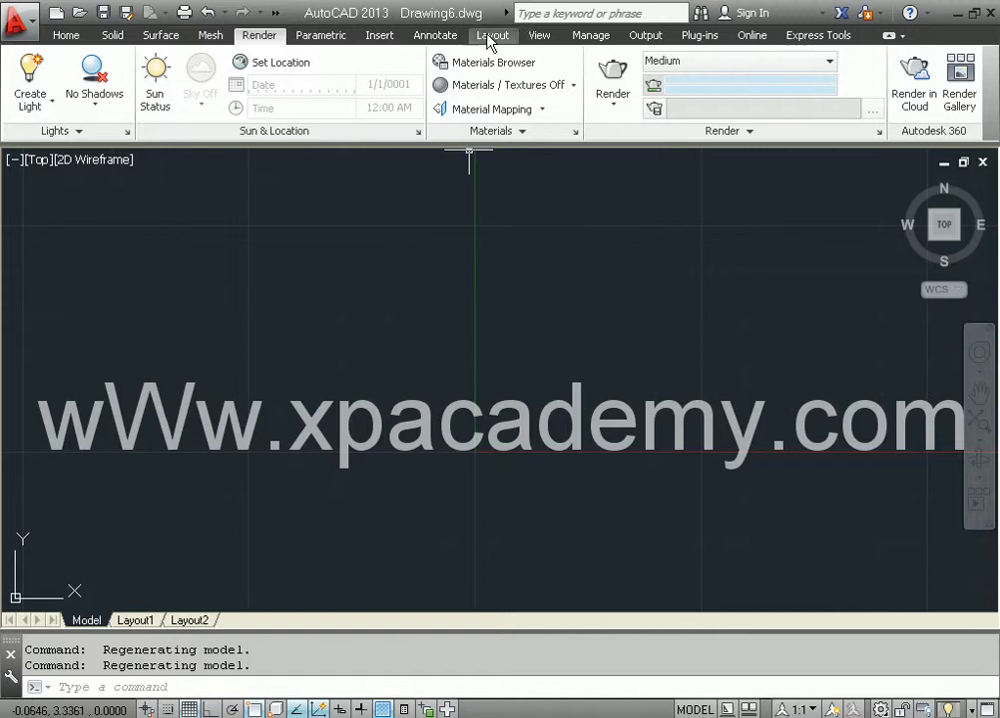
Import the Horse 3D Studio file with all available objects, using the default layer and material options
{"action": "left_click", "coordinate": [379, 35]}
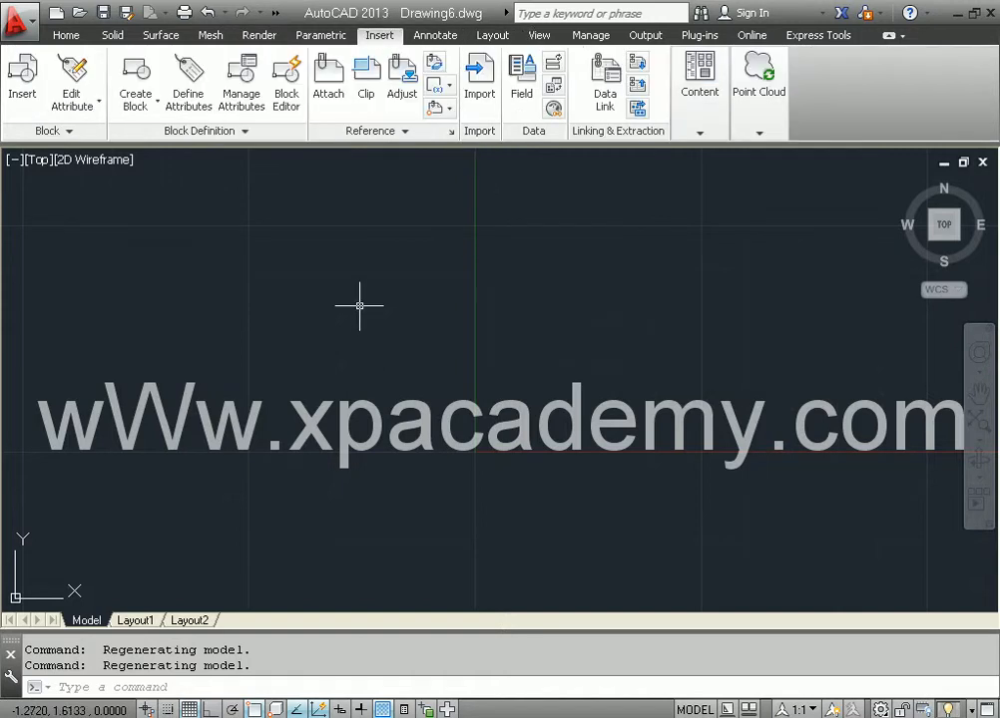
{"action": "left_click", "coordinate": [480, 75]}
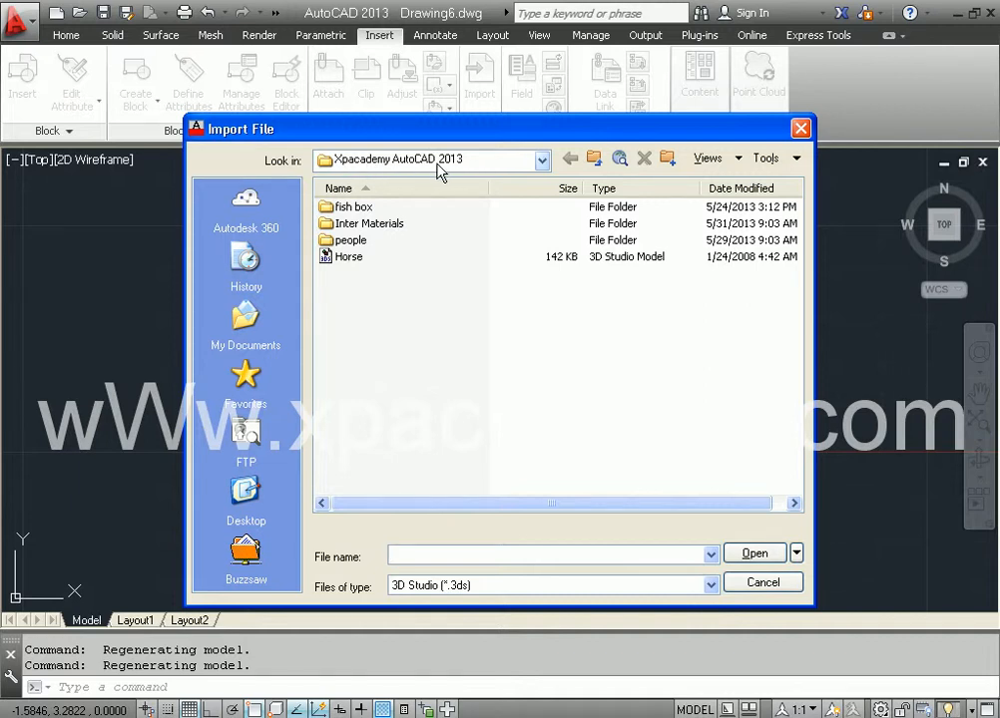
{"action": "left_click", "coordinate": [348, 261]}
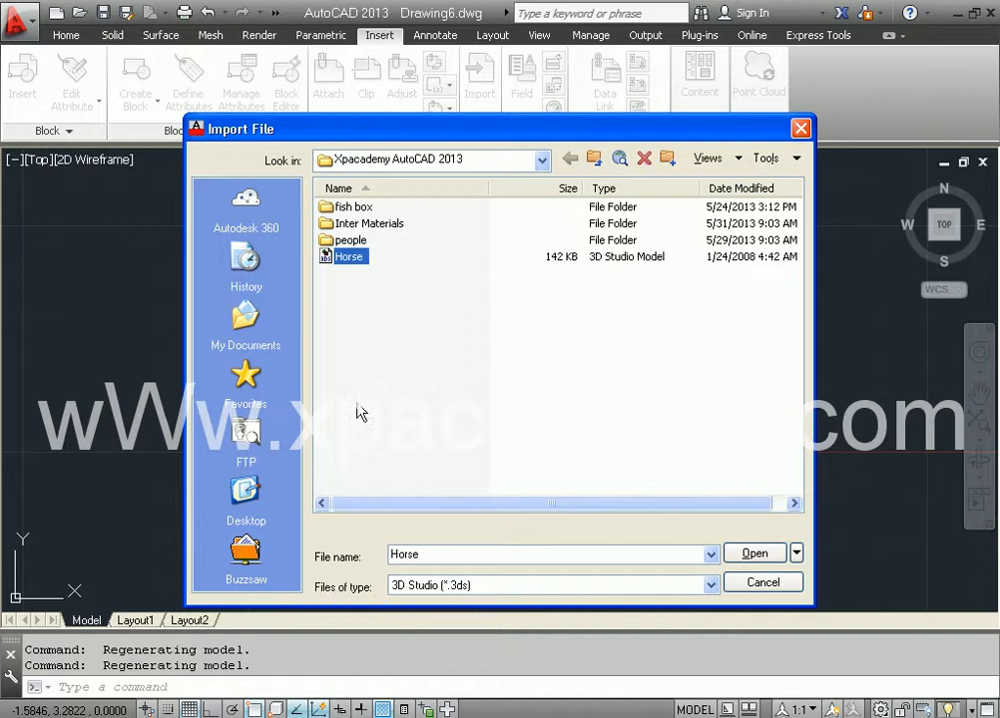
{"action": "left_click", "coordinate": [752, 555]}
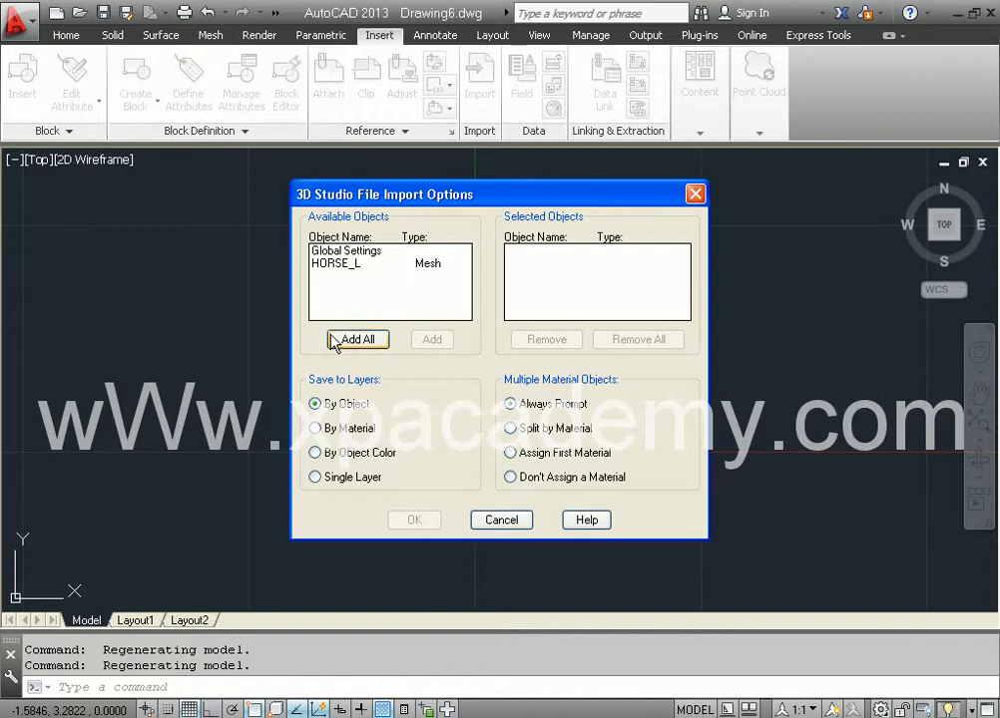
{"action": "left_click", "coordinate": [336, 339]}
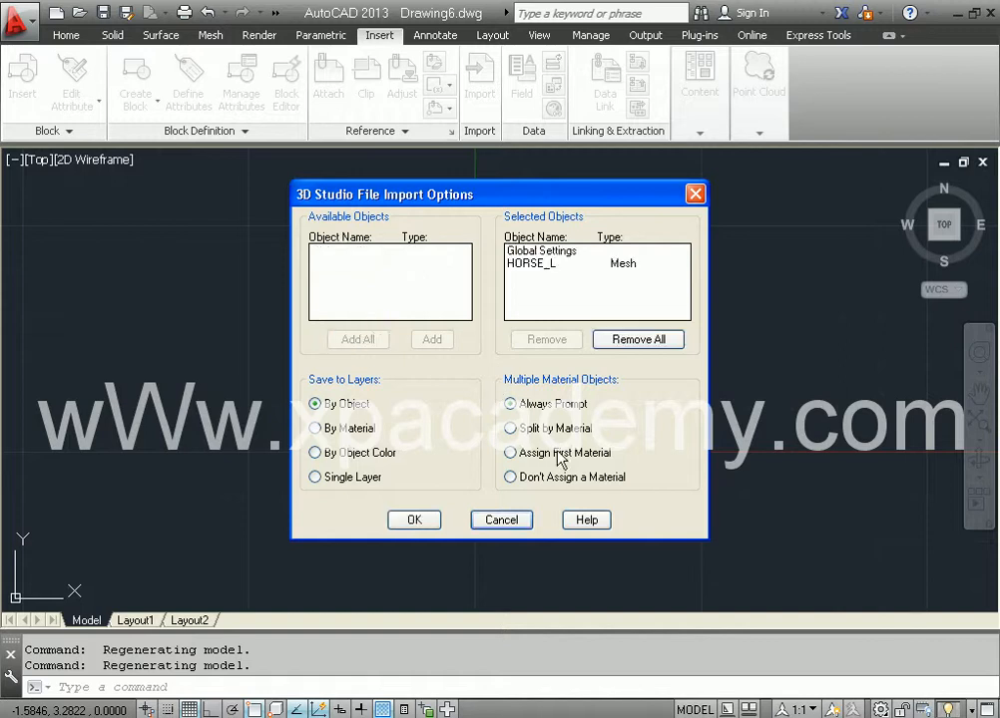
{"action": "left_click", "coordinate": [429, 520]}
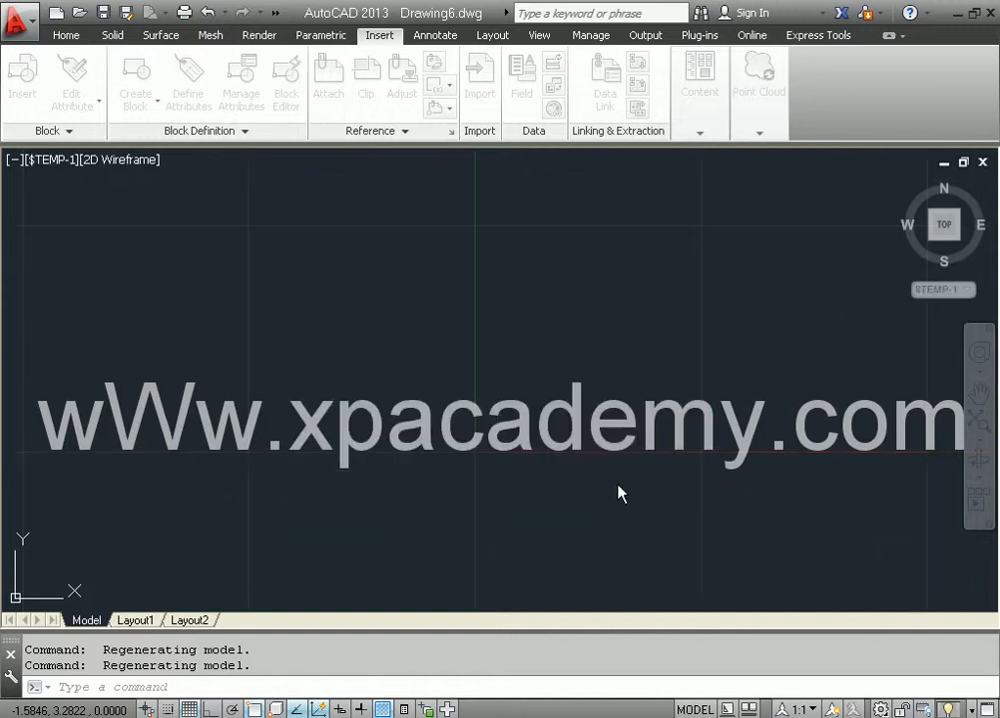
Fit the imported horse mesh in the viewport and set the visual style to Shaded
{"action": "middle_click", "coordinate": [483, 462]}
{"action": "middle_click", "coordinate": [483, 462]}
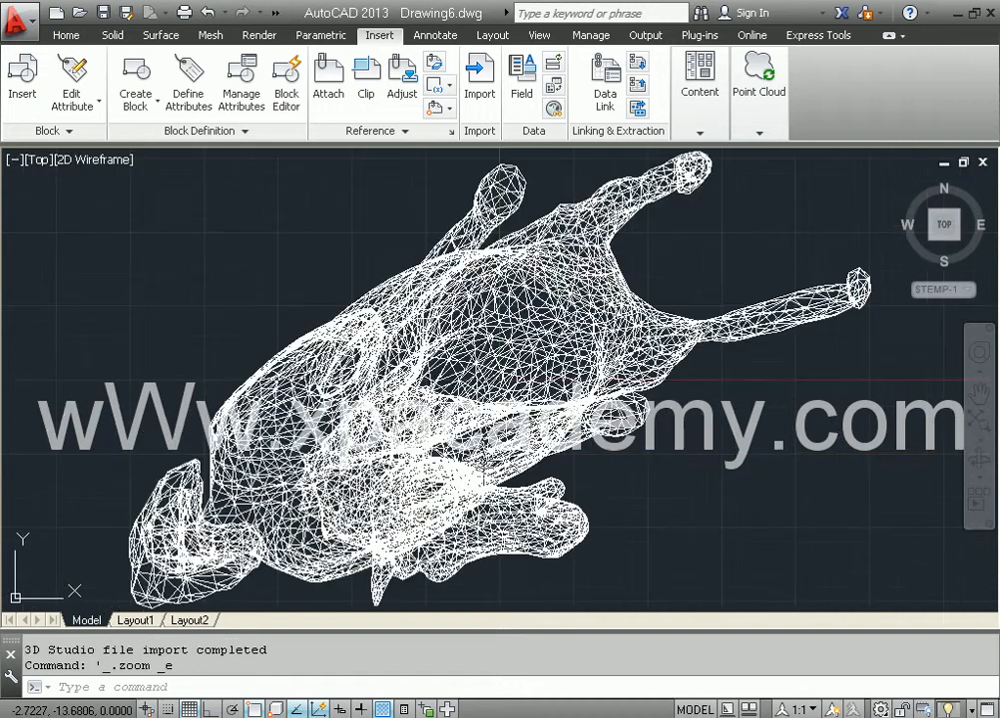
{"action": "scroll", "coordinate": [641, 540], "scroll_direction": "down", "scroll_amount": 3}
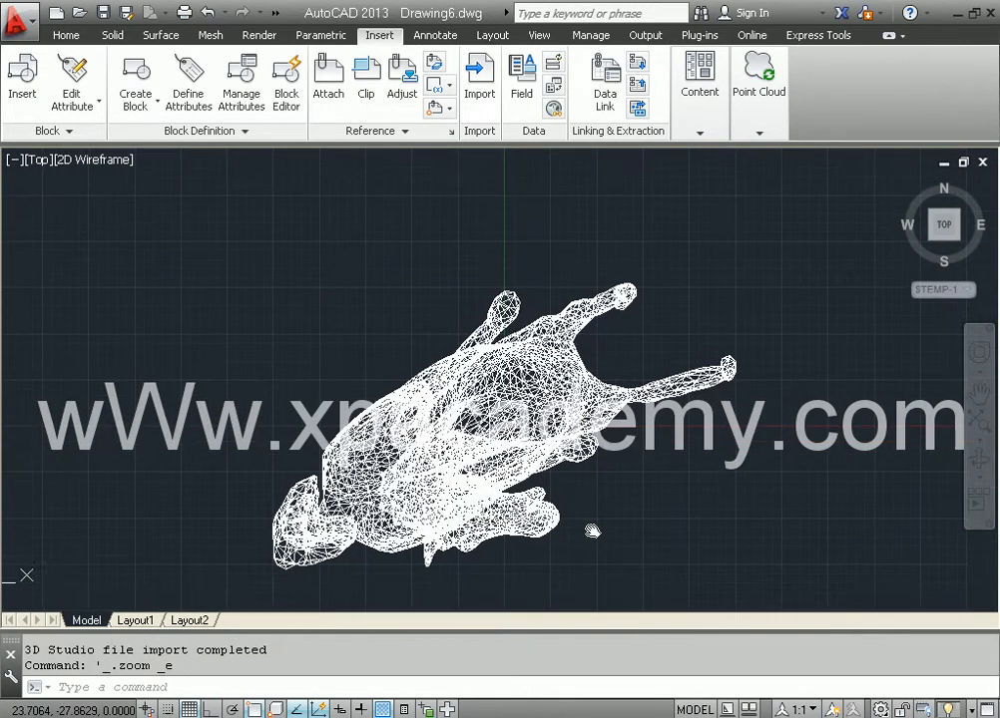
{"action": "left_click", "coordinate": [112, 162]}
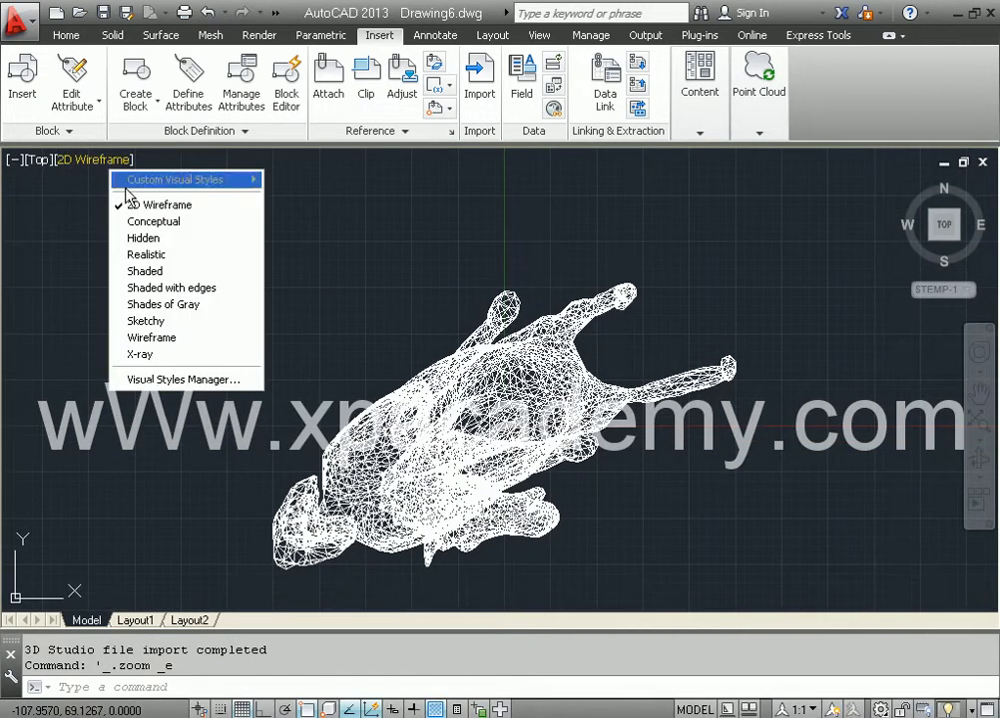
{"action": "left_click", "coordinate": [140, 271]}
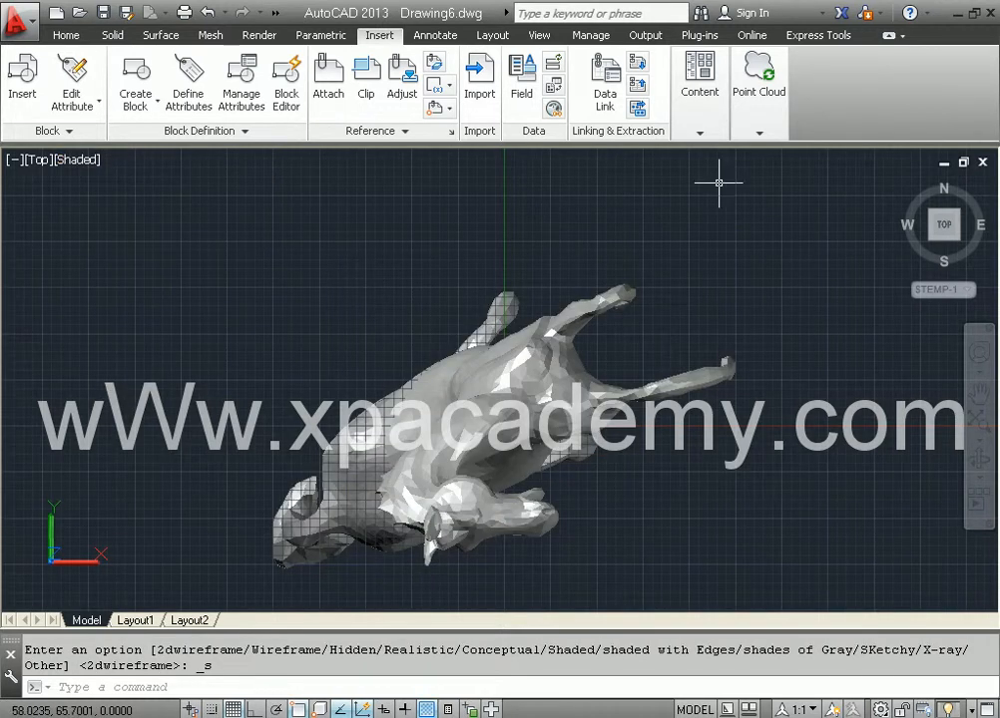
{"action": "left_click", "coordinate": [83, 166]}
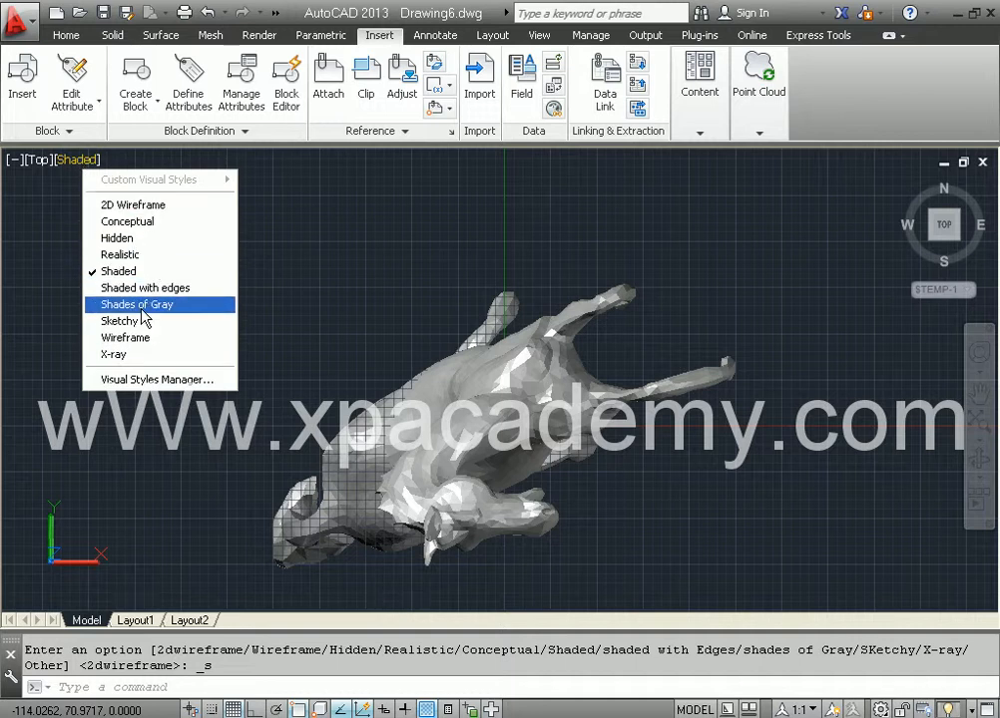
{"action": "left_click", "coordinate": [155, 486]}
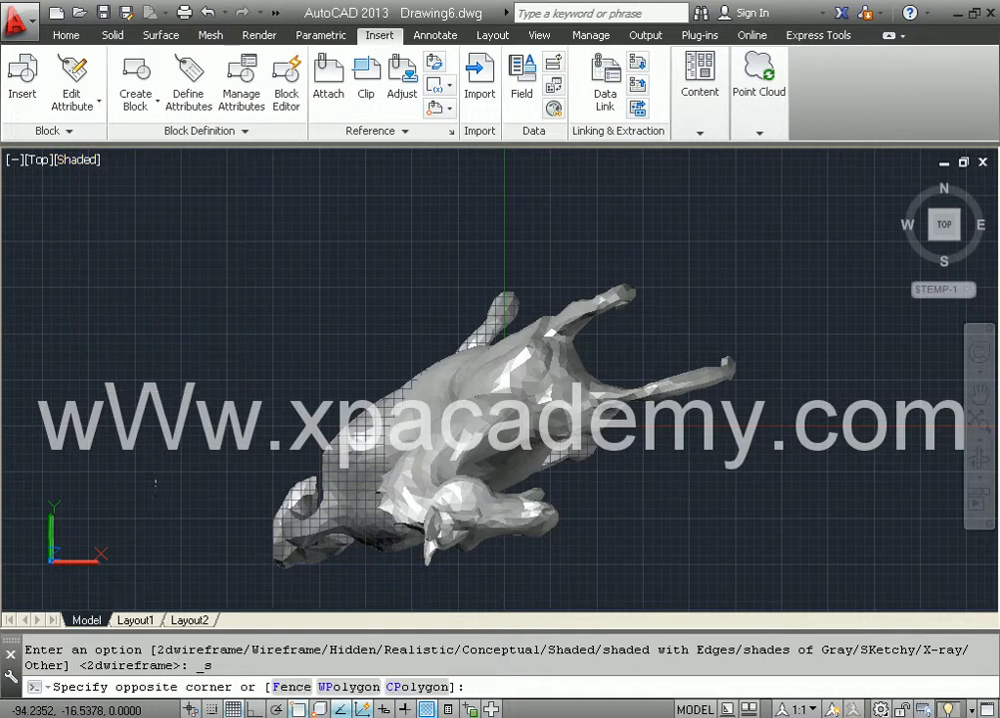
{"action": "left_click", "coordinate": [191, 459]}
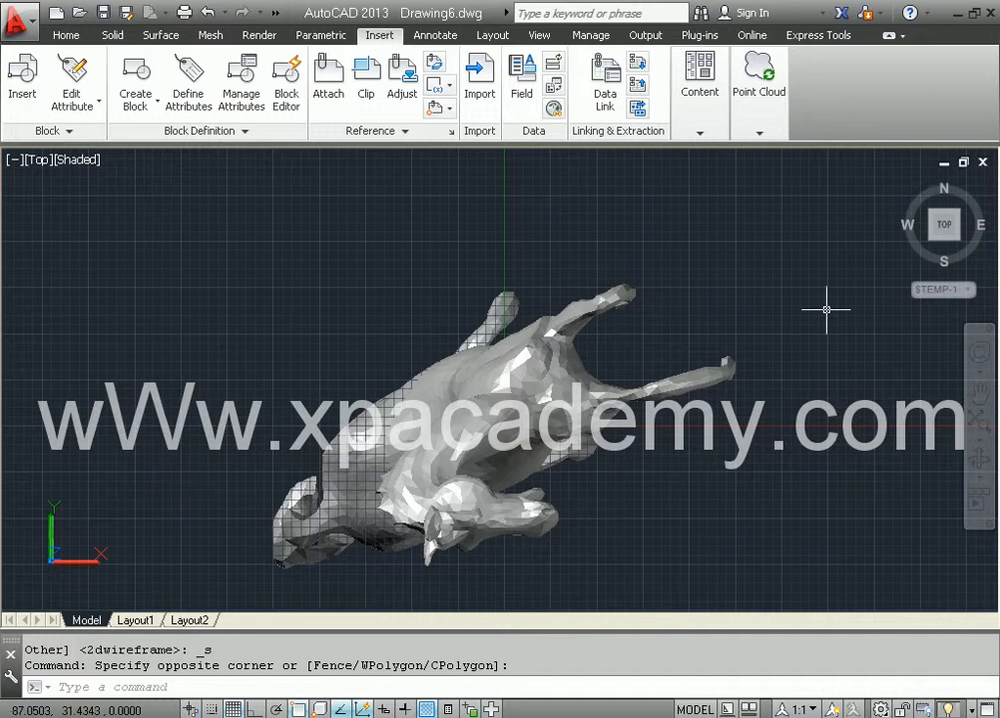
Turn the model to a southwest isometric view with free space beside the horse
{"action": "left_click", "coordinate": [904, 184]}
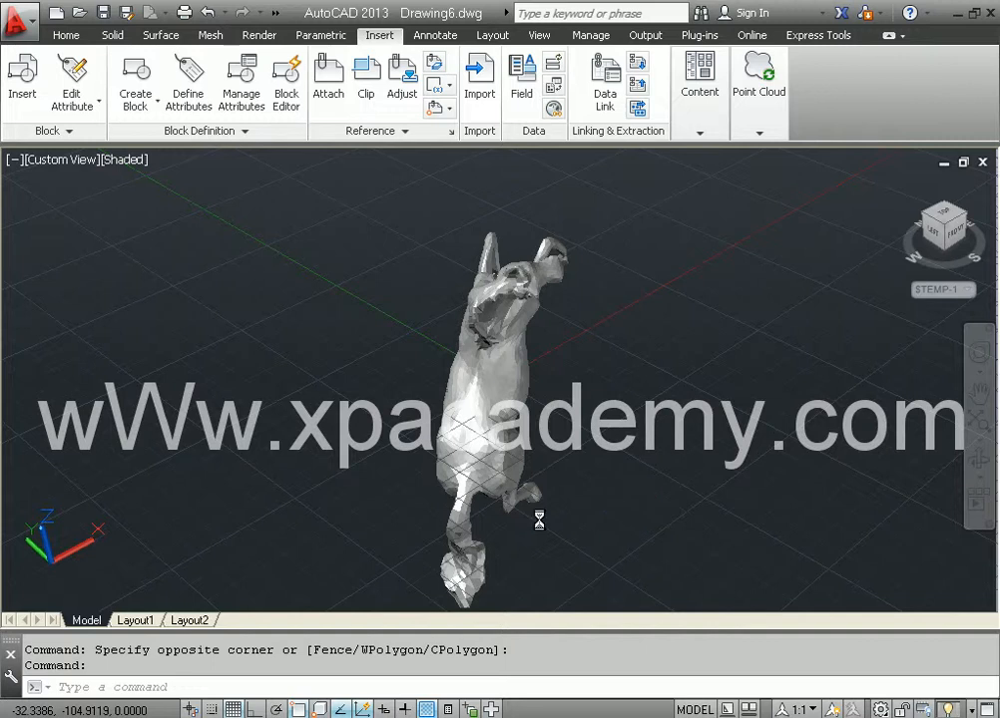
{"action": "middle_click_drag", "start_coordinate": [538, 519], "coordinate": [531, 516]}
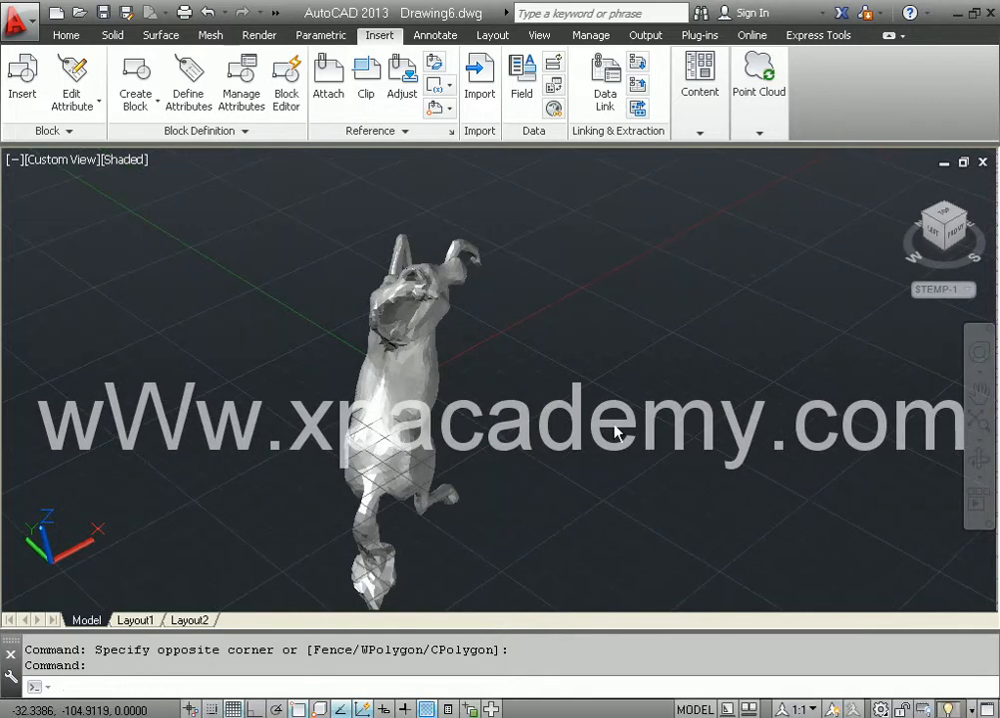
{"action": "scroll", "coordinate": [619, 435], "scroll_direction": "down", "scroll_amount": 1}
{"action": "middle_click_drag", "start_coordinate": [595, 450], "coordinate": [573, 457]}
Draw a circle with a radius of 50 in the empty area beside the horse
{"action": "type", "text": "c"}
{"action": "key", "text": "Return"}
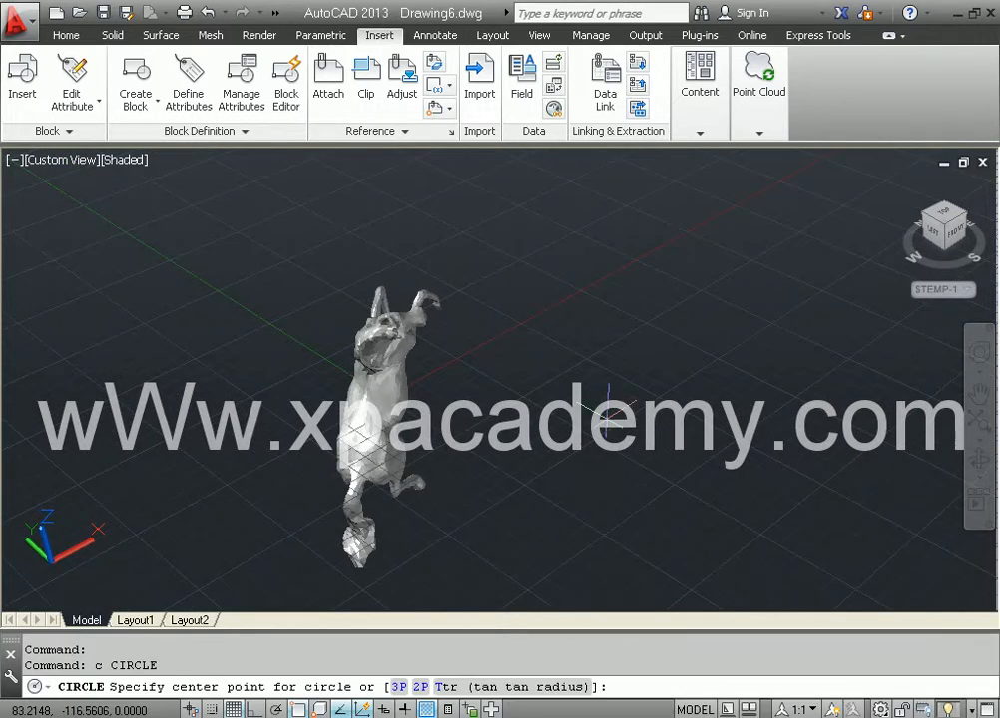
{"action": "left_click", "coordinate": [606, 410]}
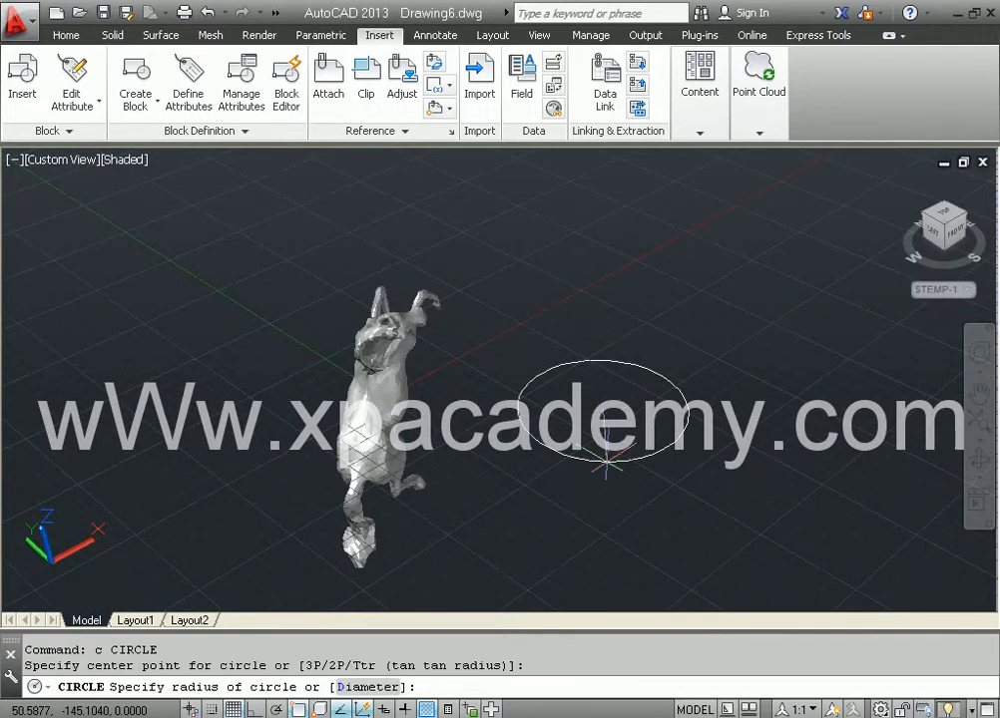
{"action": "type", "text": "50"}
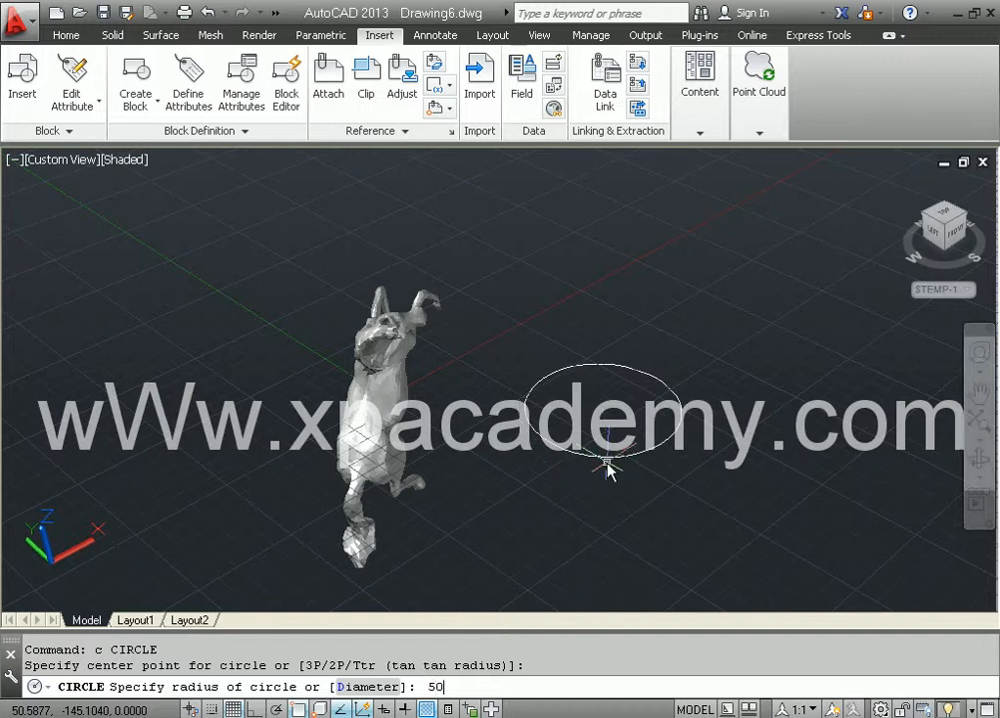
{"action": "key", "text": "Return"}
Draw a second circle with a radius of 30, concentric with the existing circle beside the horse
{"action": "key", "text": "Return"}
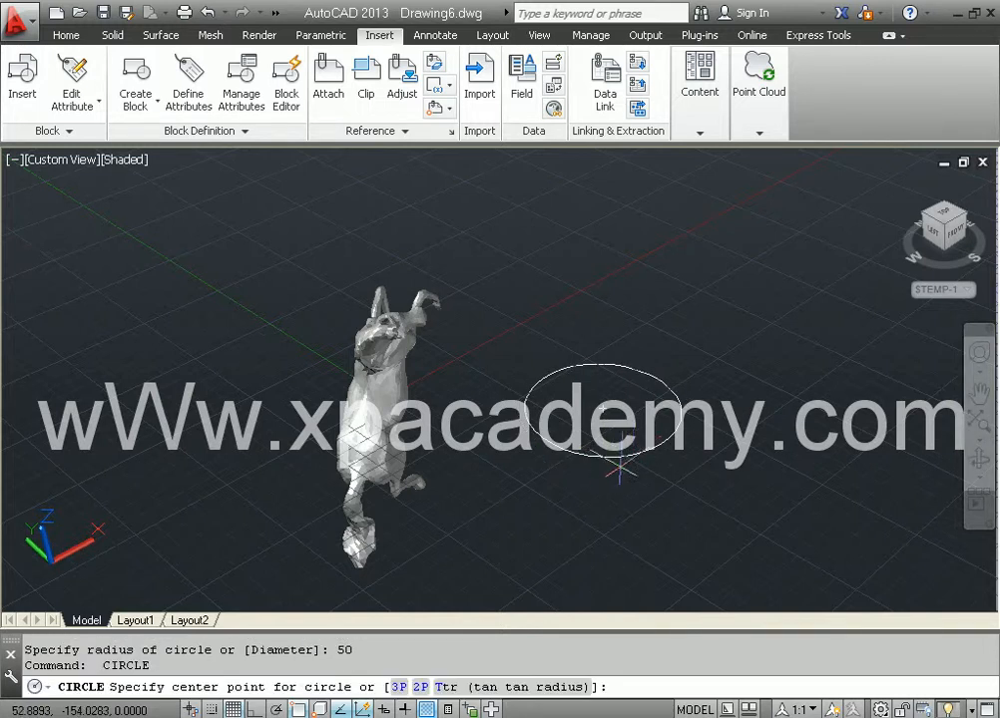
{"action": "left_click", "coordinate": [607, 409]}
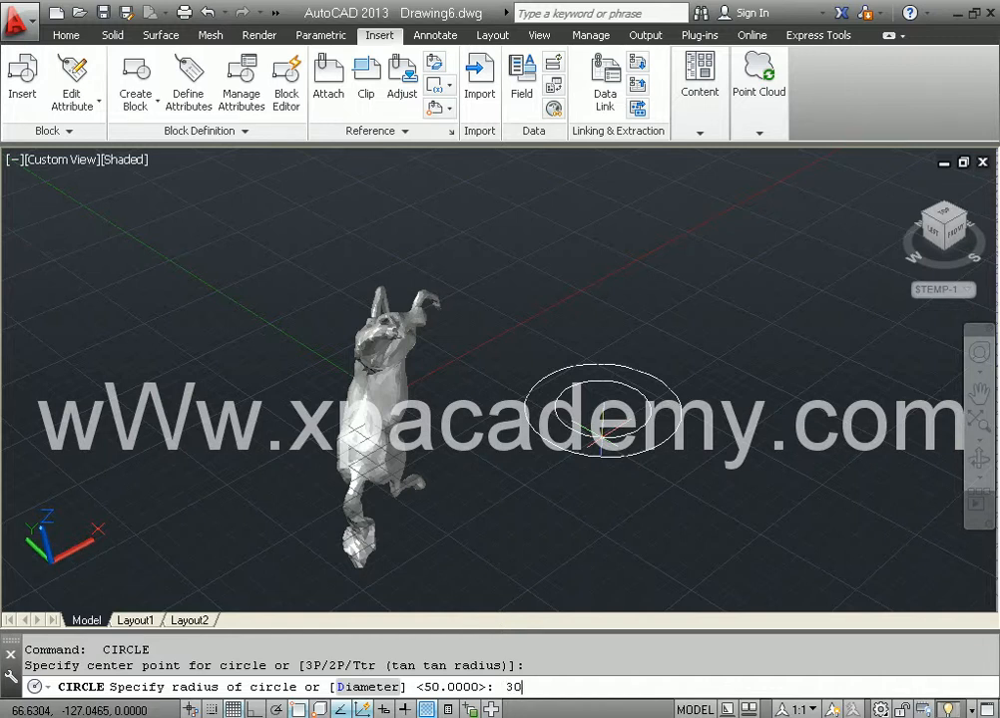
{"action": "key", "text": "Return"}
Extrude the outer circle upward to a height of 20
{"action": "scroll", "coordinate": [615, 461], "scroll_direction": "up", "scroll_amount": 1}
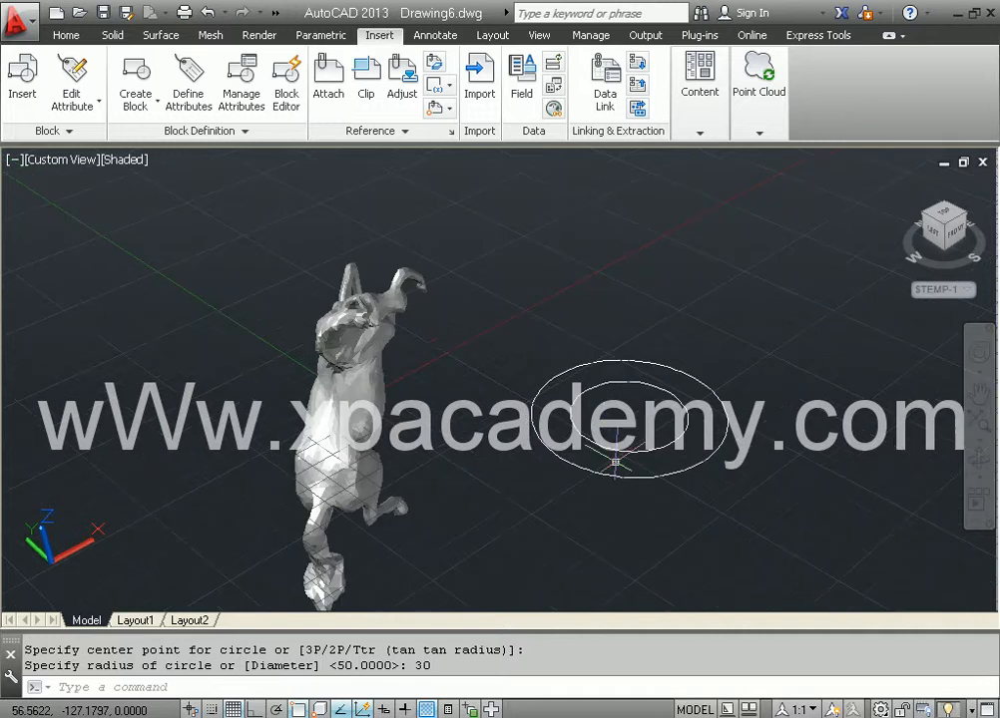
{"action": "type", "text": "ext"}
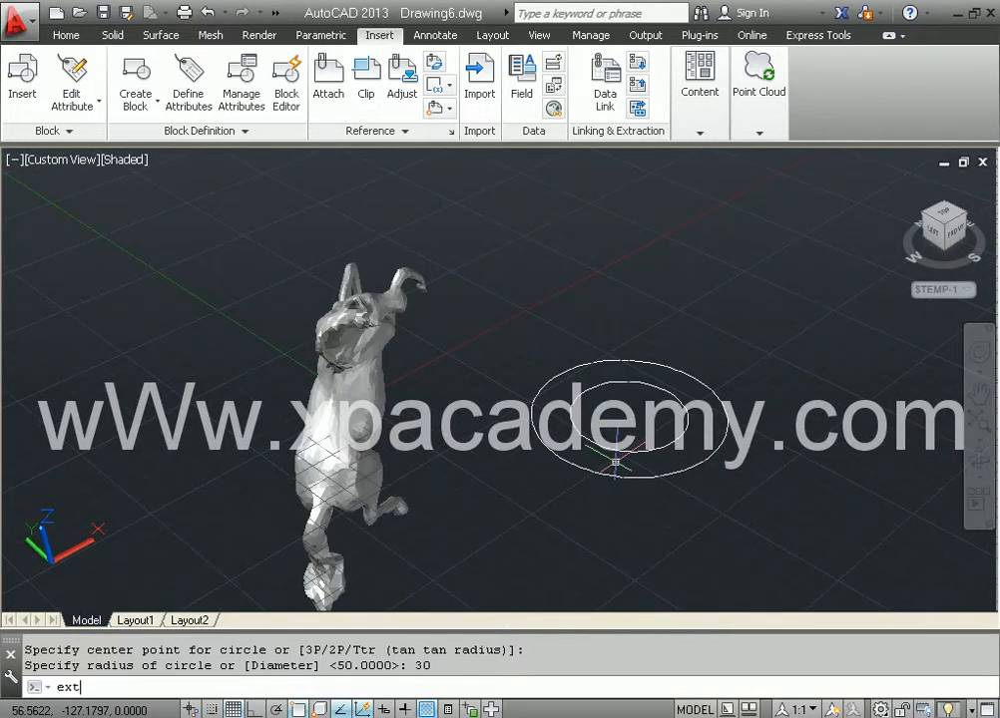
{"action": "key", "text": "Return"}
{"action": "left_click", "coordinate": [606, 501]}
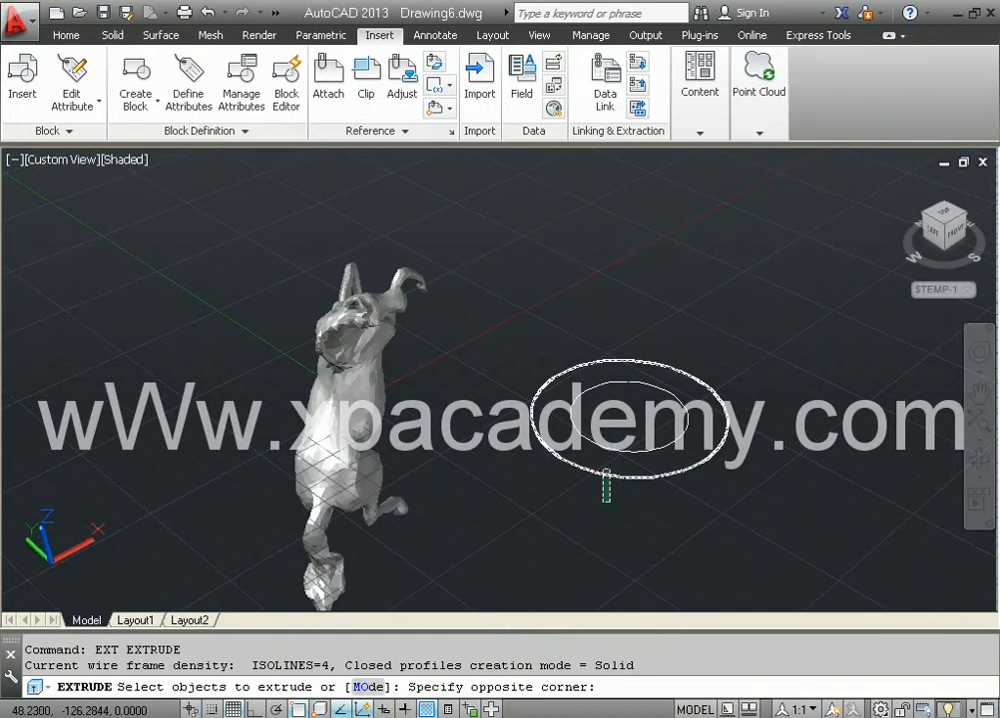
{"action": "left_click", "coordinate": [606, 468]}
{"action": "key", "text": "Return"}
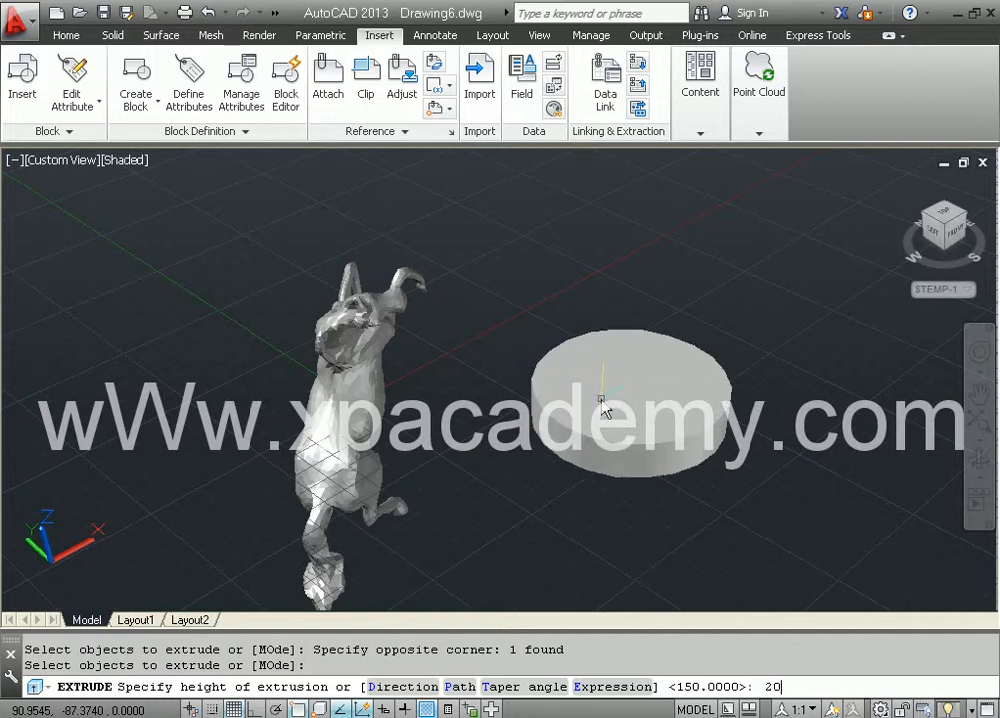
{"action": "key", "text": "Return"}
Extrude the inner circle to a height of 30 so it rises above the outer disc
{"action": "key", "text": "Return"}
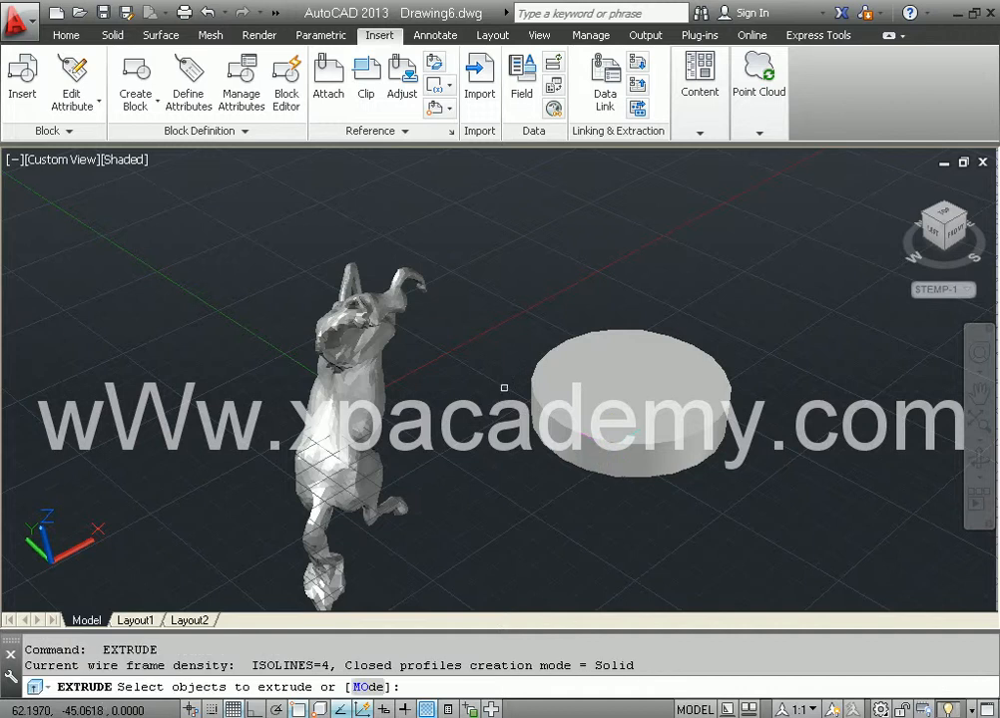
{"action": "left_click", "coordinate": [508, 317]}
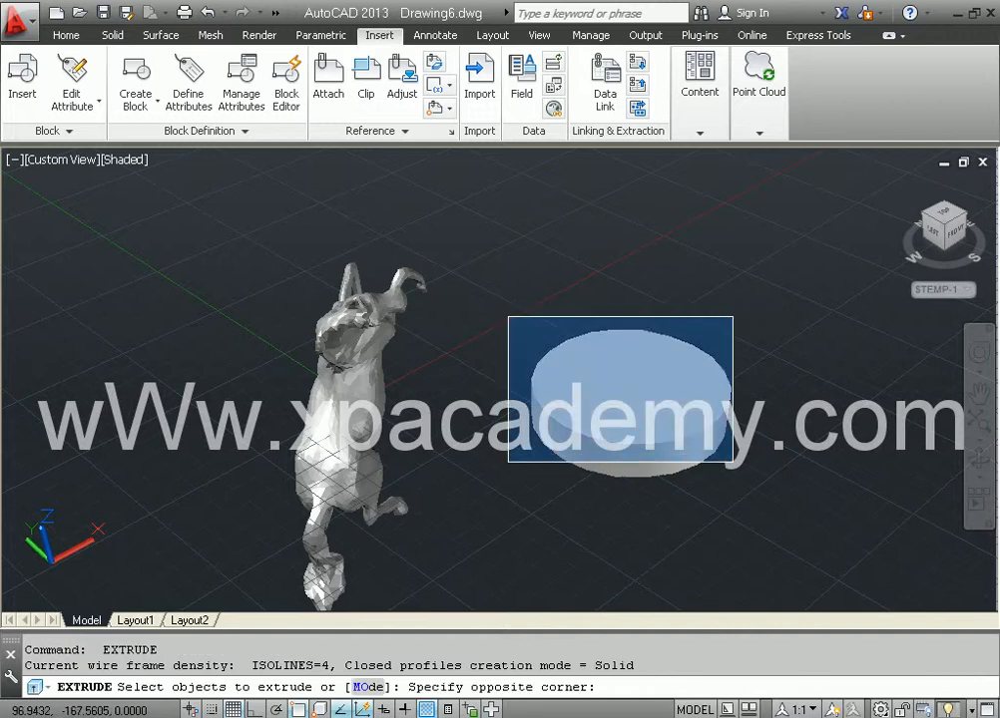
{"action": "left_click", "coordinate": [738, 471]}
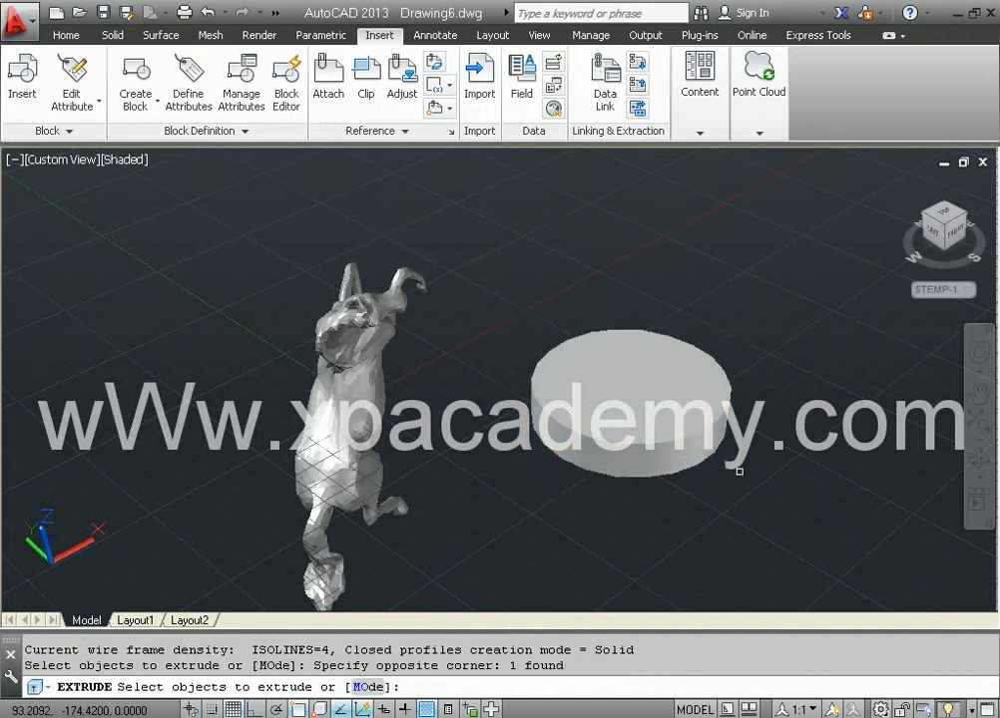
{"action": "key", "text": "Return"}
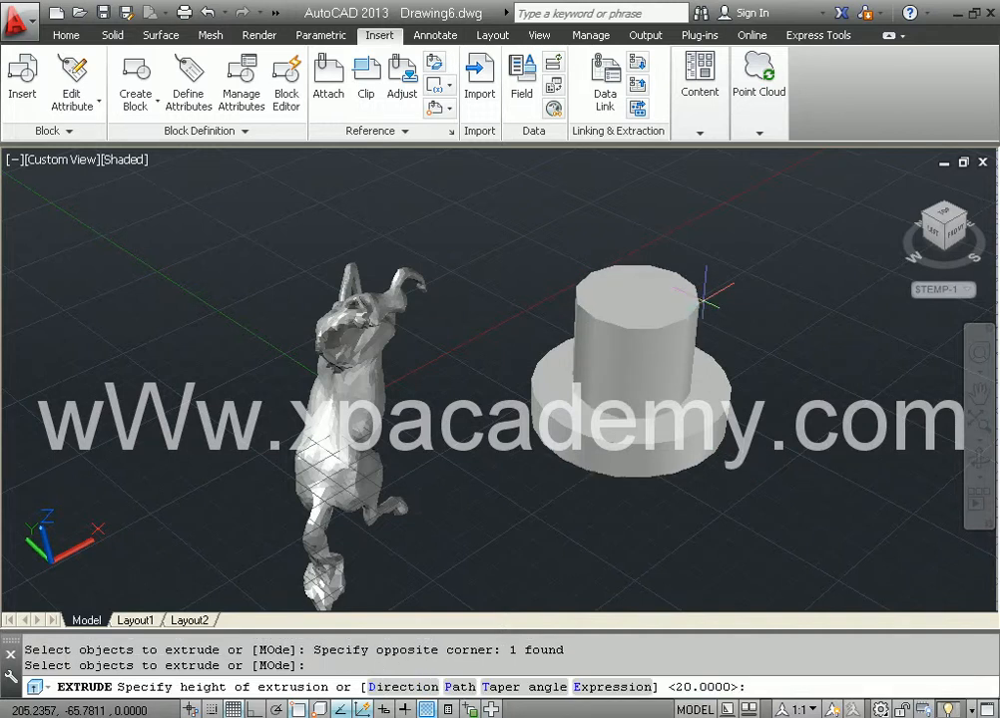
{"action": "type", "text": "4"}
{"action": "key", "text": "BackSpace"}
{"action": "type", "text": "30"}
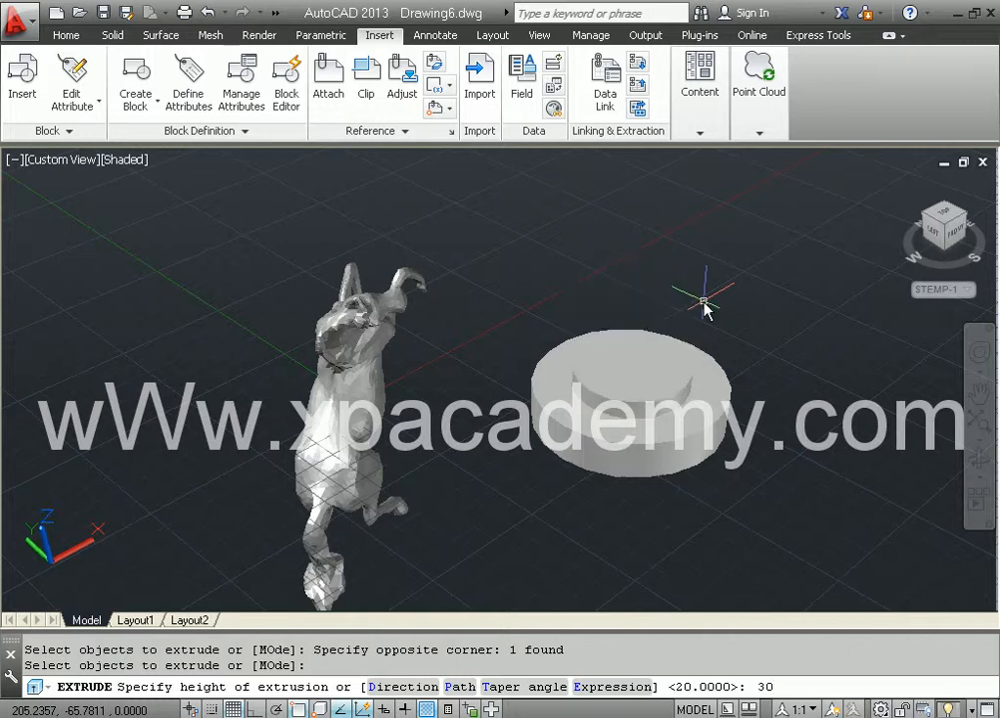
{"action": "key", "text": "Return"}
Union the two concentric cylinders beside the horse into one stepped solid
{"action": "scroll", "coordinate": [643, 479], "scroll_direction": "up", "scroll_amount": 2}
{"action": "scroll", "coordinate": [648, 464], "scroll_direction": "up", "scroll_amount": 1}
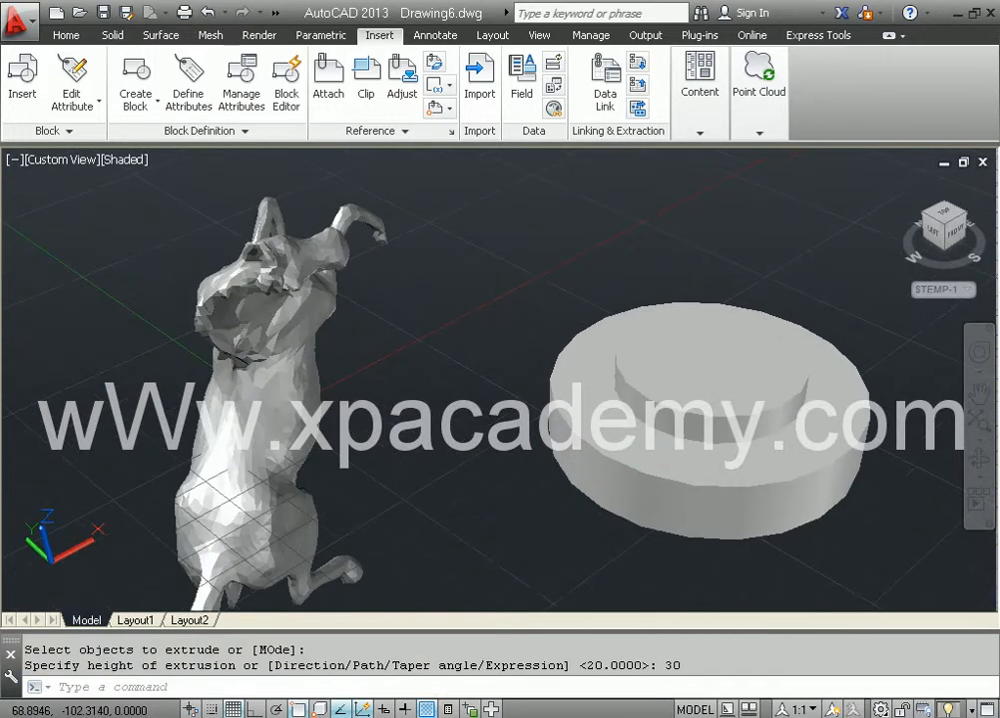
{"action": "middle_click_drag", "start_coordinate": [655, 473], "coordinate": [487, 464]}
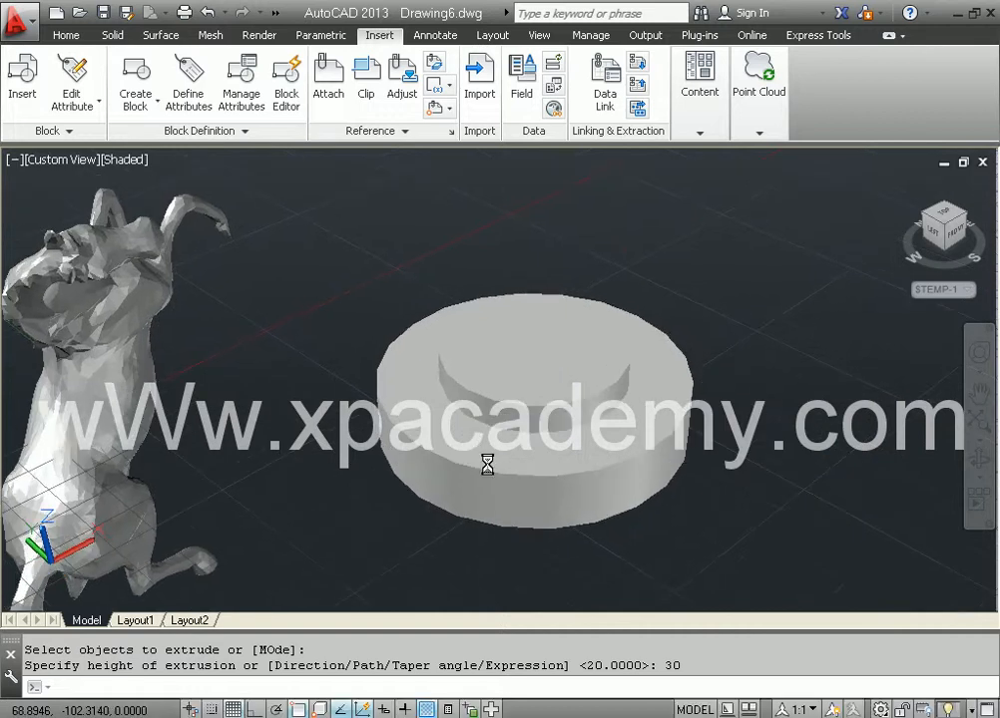
{"action": "left_click", "coordinate": [604, 507]}
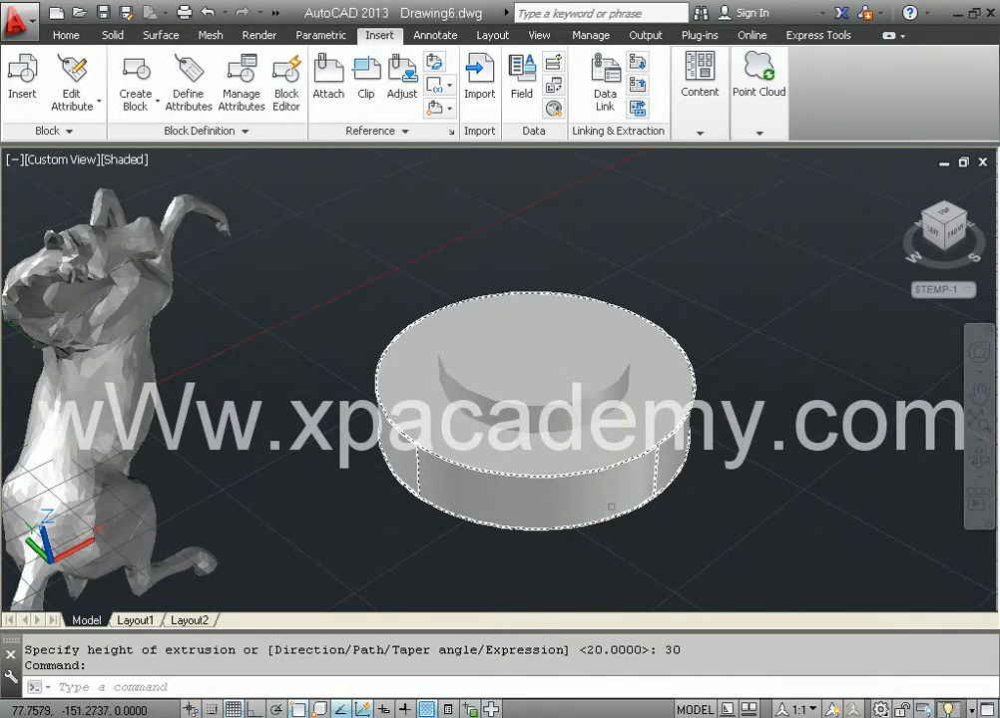
{"action": "type", "text": "u"}
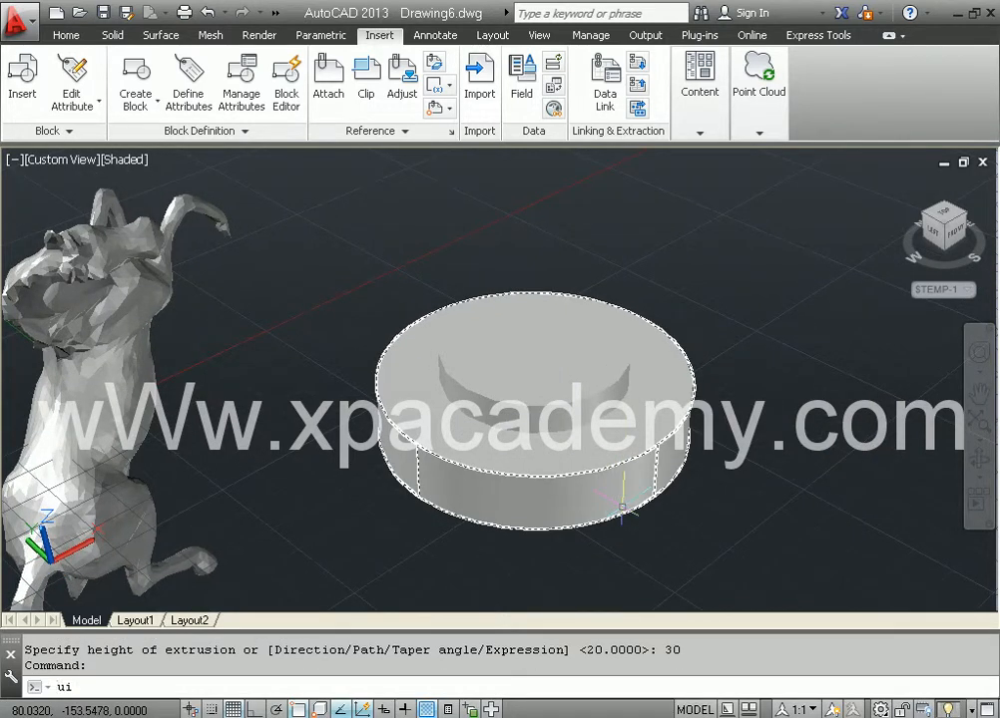
{"action": "type", "text": "i"}
{"action": "key", "text": "Escape"}
{"action": "type", "text": "uni"}
{"action": "key", "text": "Return"}
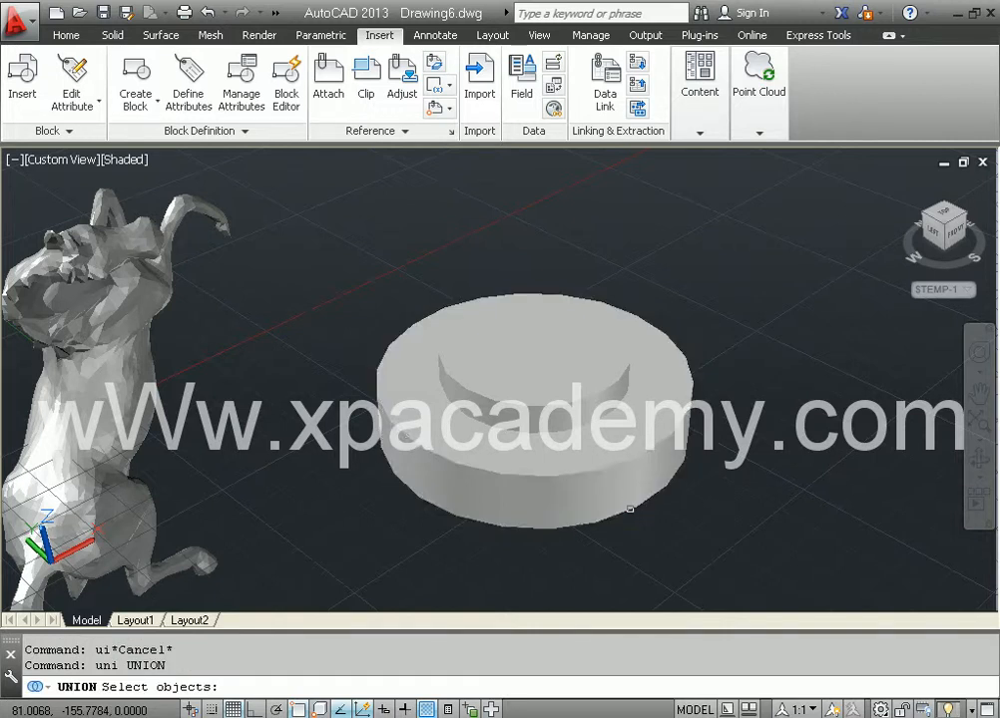
{"action": "left_click", "coordinate": [724, 429]}
{"action": "left_click", "coordinate": [562, 564]}
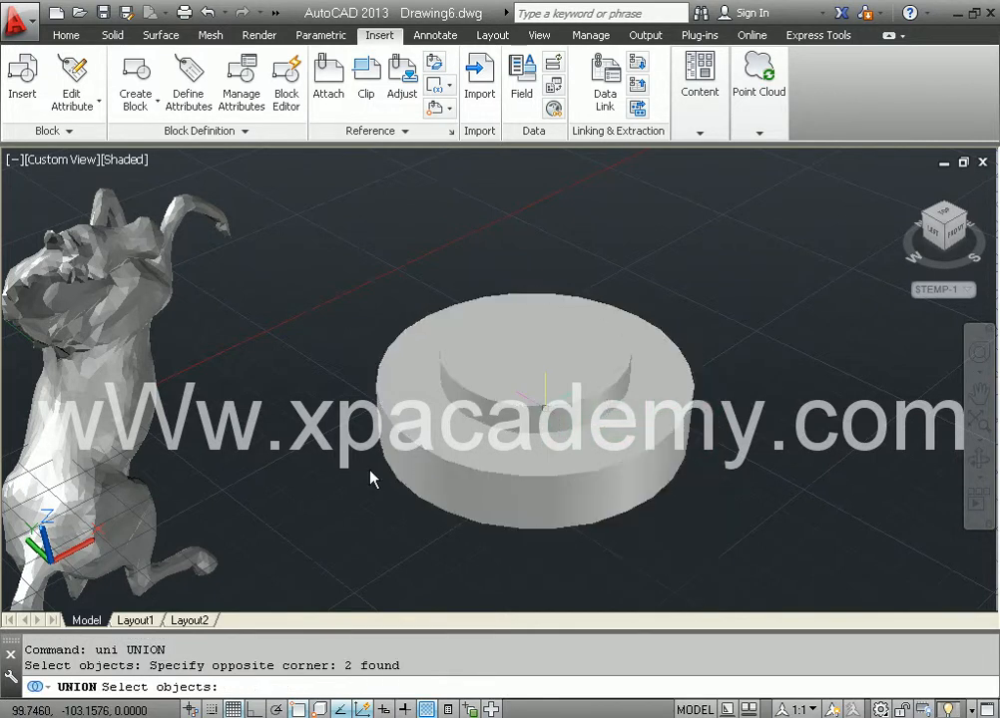
{"action": "key", "text": "Return"}
Return to the home view and orbit to a raised front view showing both the horse and the stepped base
{"action": "middle_click_drag", "start_coordinate": [458, 509], "coordinate": [635, 477], "text": "shift"}
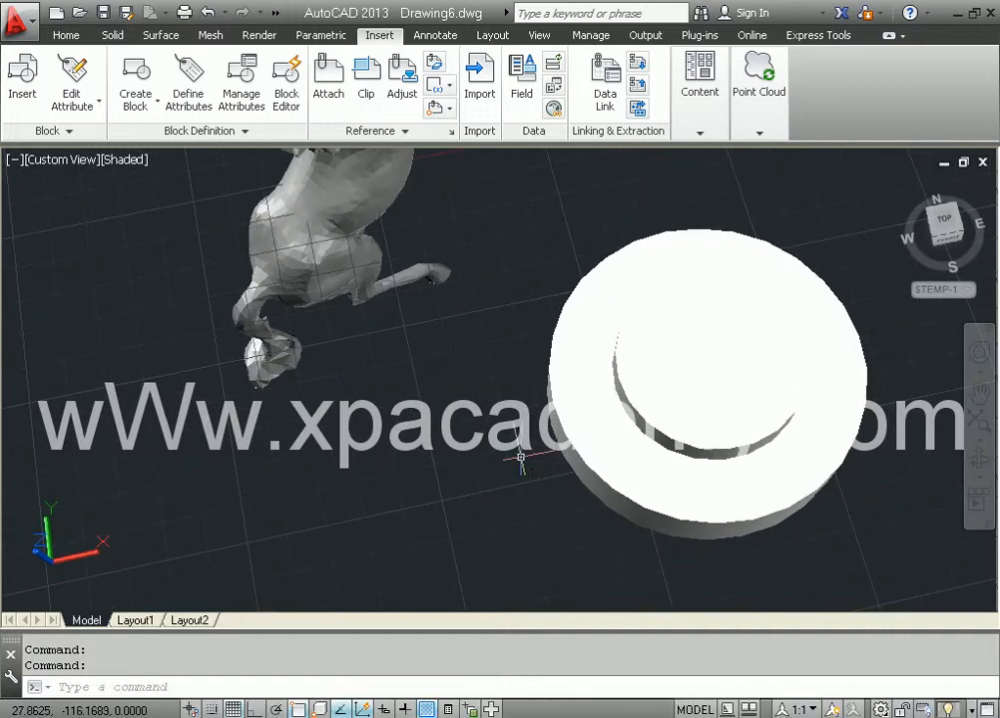
{"action": "type", "text": "l"}
{"action": "left_click", "coordinate": [903, 185]}
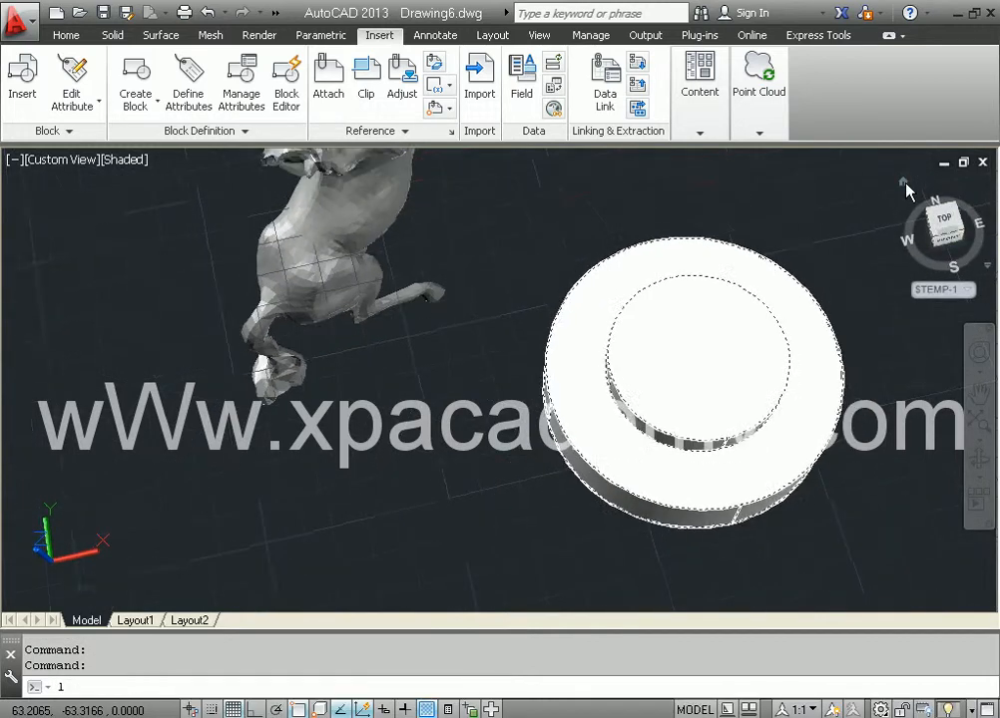
{"action": "middle_click_drag", "start_coordinate": [499, 464], "coordinate": [556, 339], "text": "shift"}
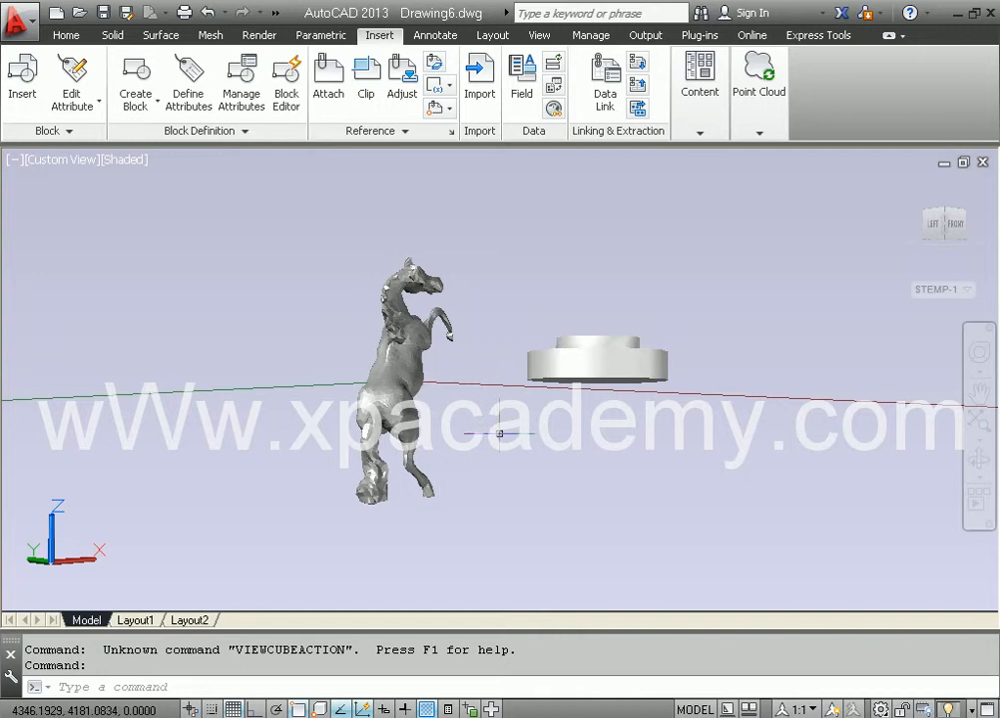
{"action": "middle_click_drag", "start_coordinate": [479, 503], "coordinate": [424, 507], "text": "shift"}
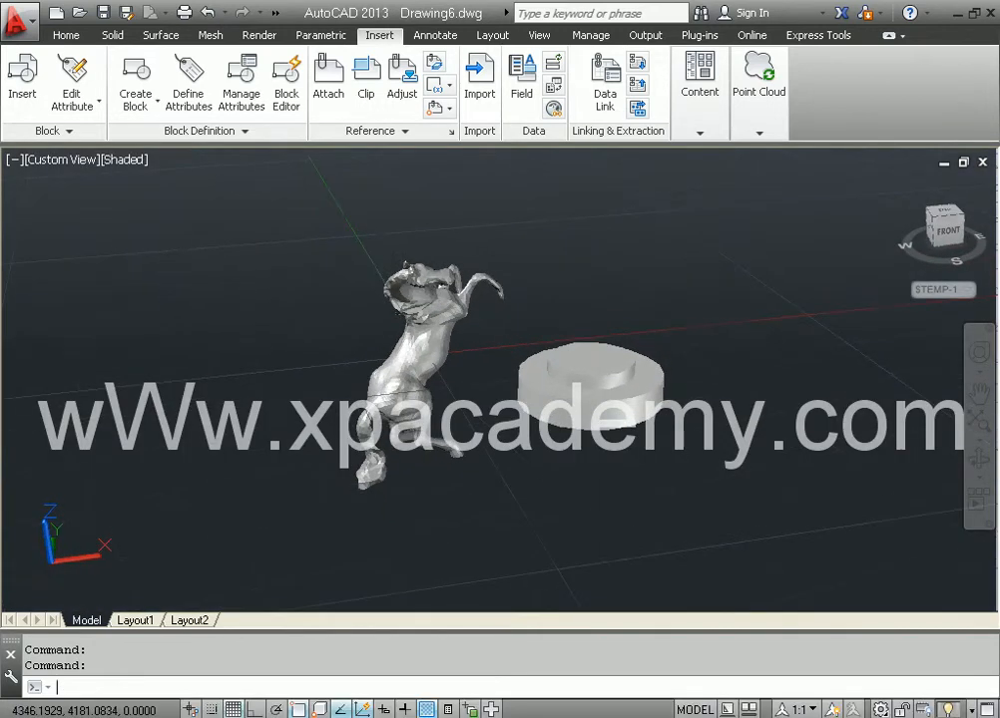
{"action": "type", "text": "l"}
{"action": "key", "text": "Return"}
{"action": "left_click", "coordinate": [681, 509]}
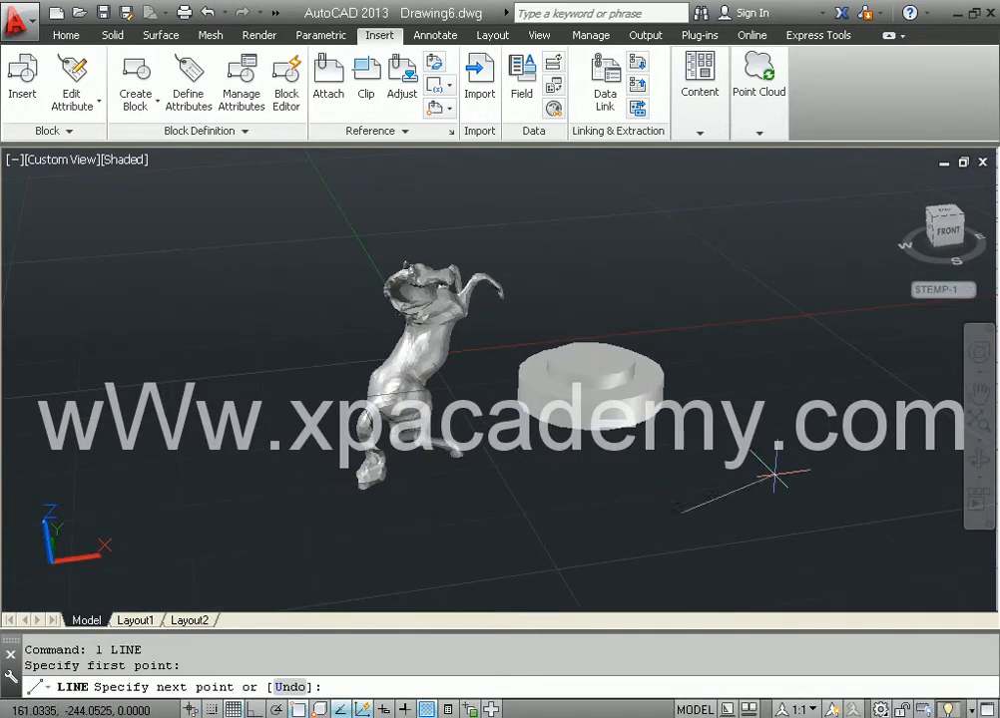
{"action": "key", "text": "Escape"}
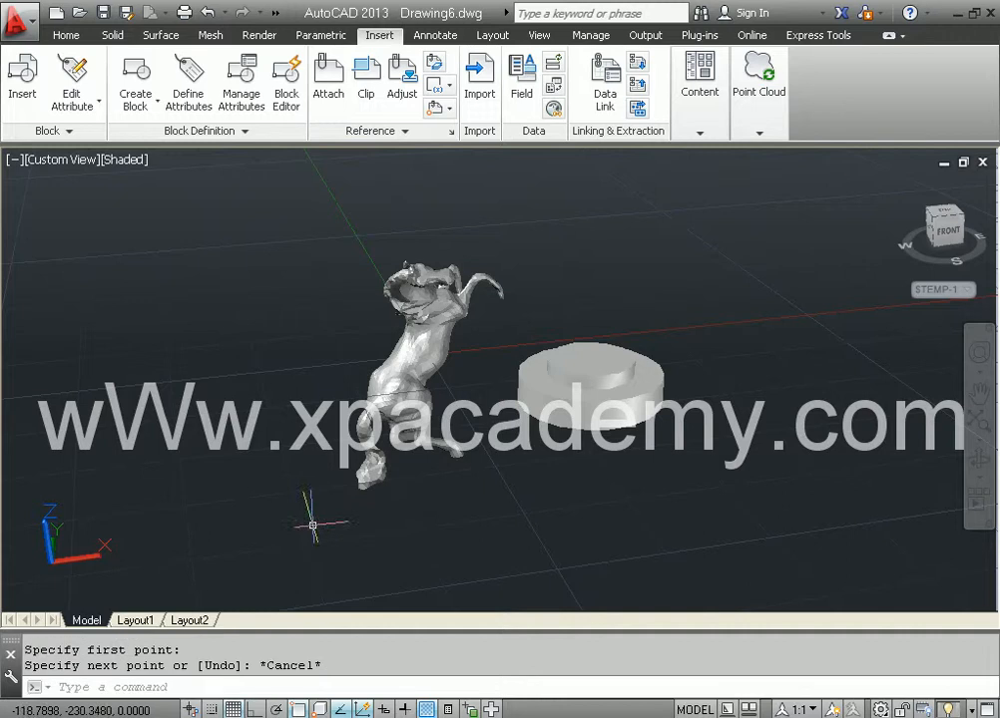
Draw a short line parallel to the X axis in the empty area in front of the horse, with Ortho on
{"action": "key", "text": "Return"}
{"action": "left_click", "coordinate": [217, 531]}
{"action": "key", "text": "F8"}
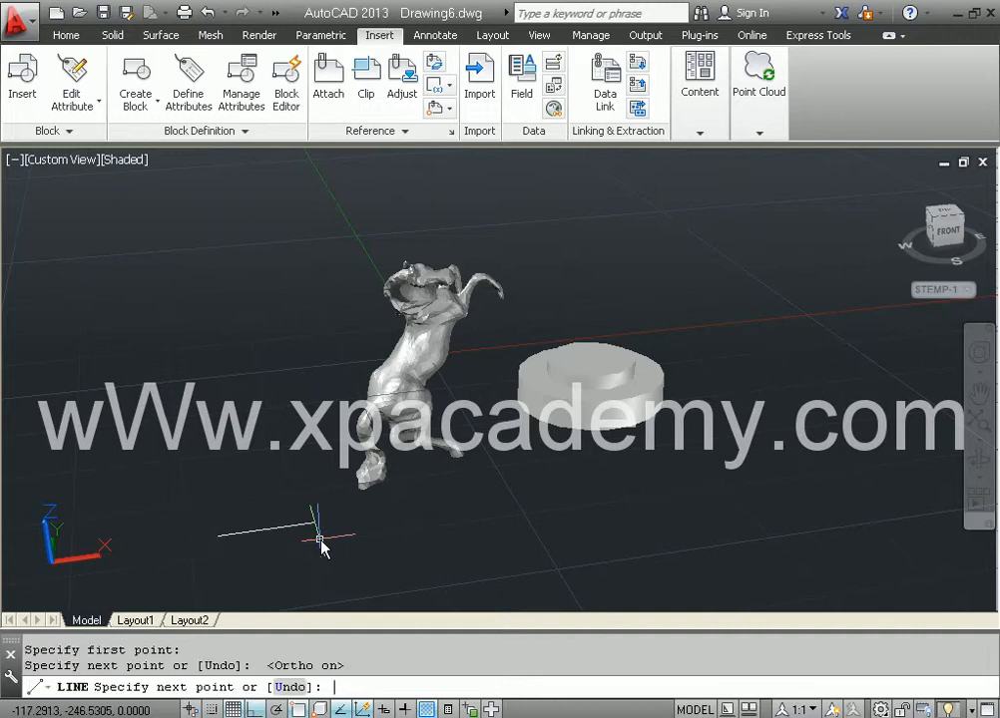
{"action": "left_click", "coordinate": [316, 532]}
{"action": "key", "text": "Return"}
Move the horse from a base point on its hind hoof to the middle of the new line
{"action": "type", "text": "m"}
{"action": "key", "text": "Return"}
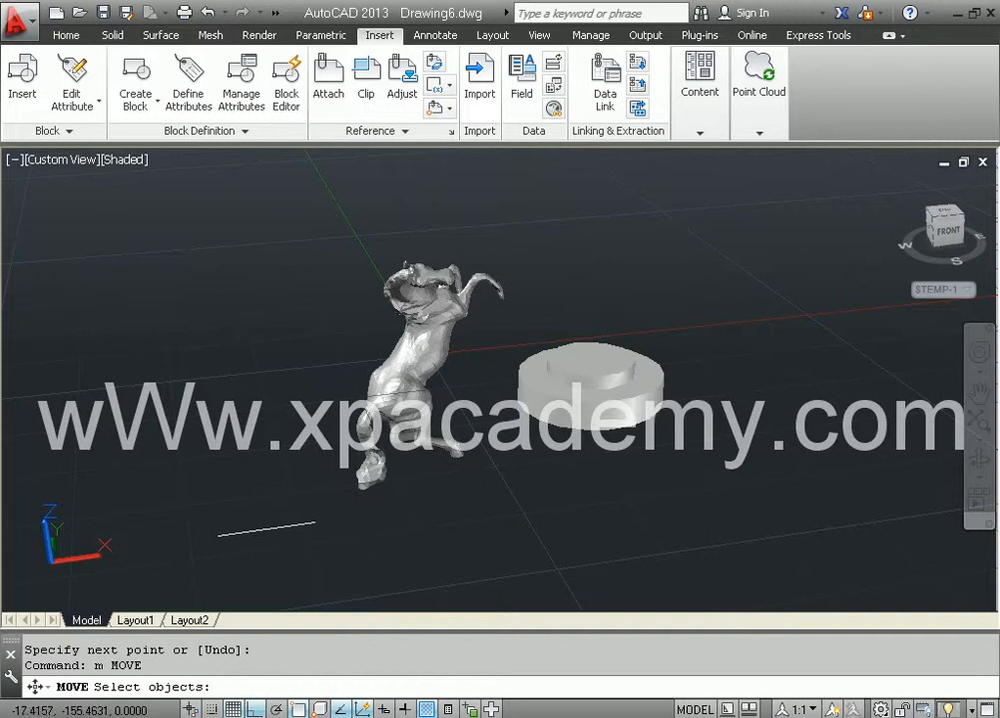
{"action": "left_click", "coordinate": [455, 457]}
{"action": "key", "text": "Return"}
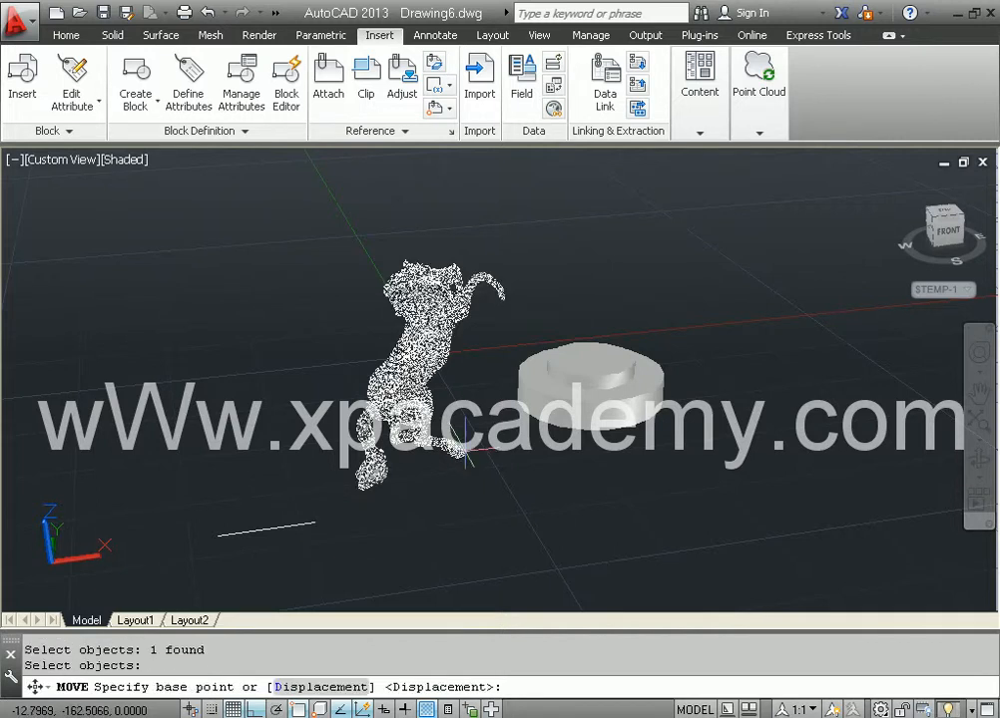
{"action": "left_click", "coordinate": [468, 455]}
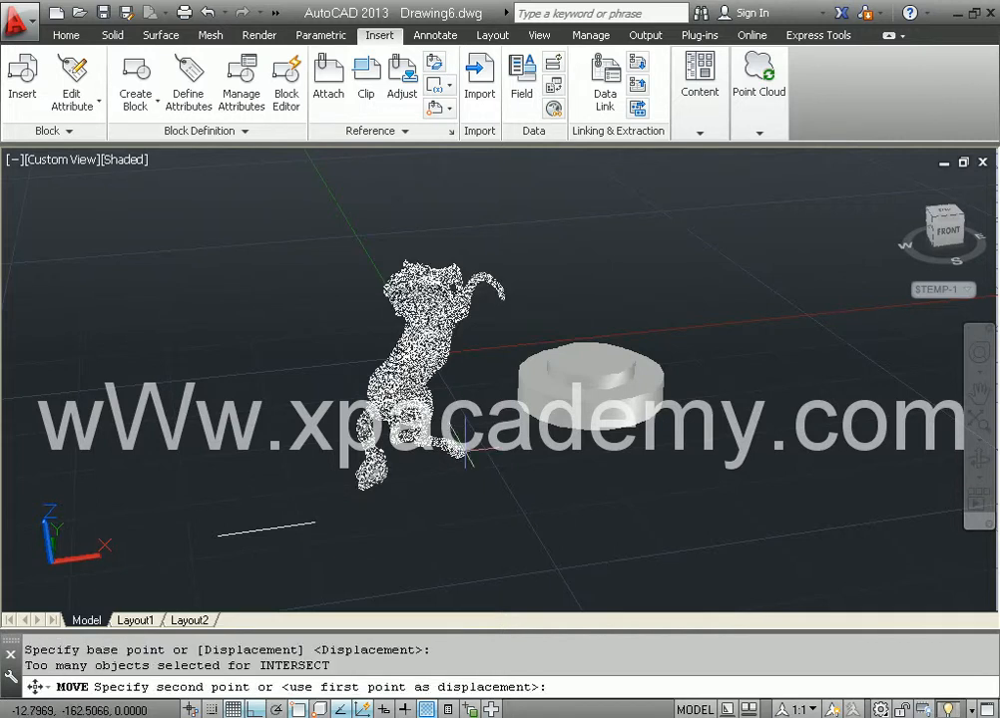
{"action": "left_click", "coordinate": [266, 529]}
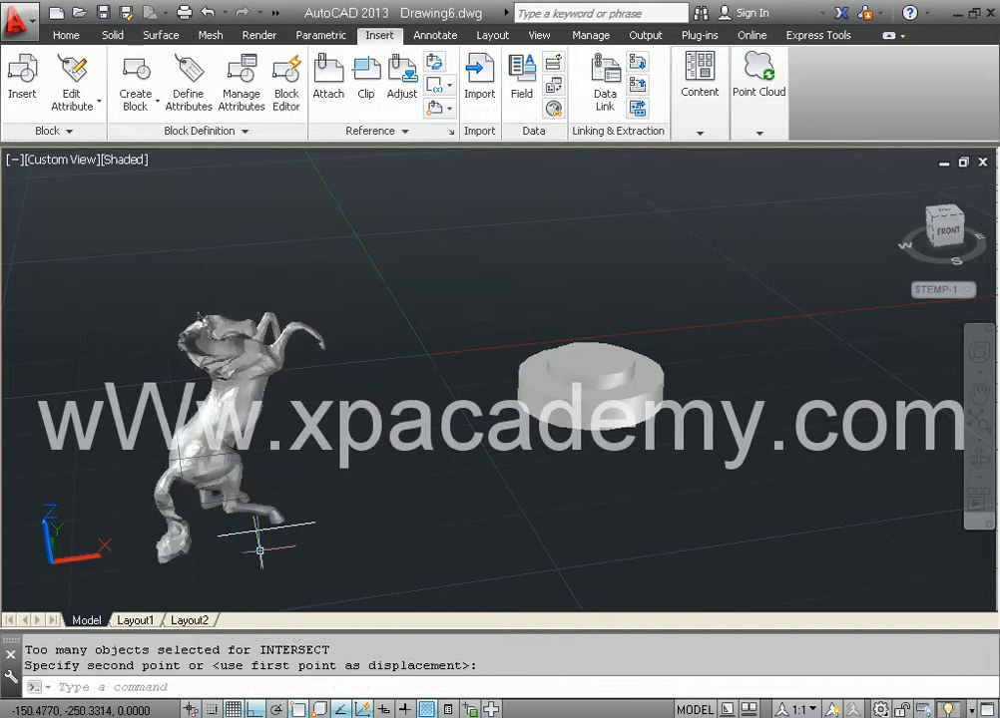
Move the horse again from its nearer hind hoof to the far endpoint of the line
{"action": "scroll", "coordinate": [305, 527], "scroll_direction": "up", "scroll_amount": 3}
{"action": "middle_click_drag", "start_coordinate": [307, 527], "coordinate": [674, 262], "text": "shift"}
{"action": "left_click", "coordinate": [675, 263]}
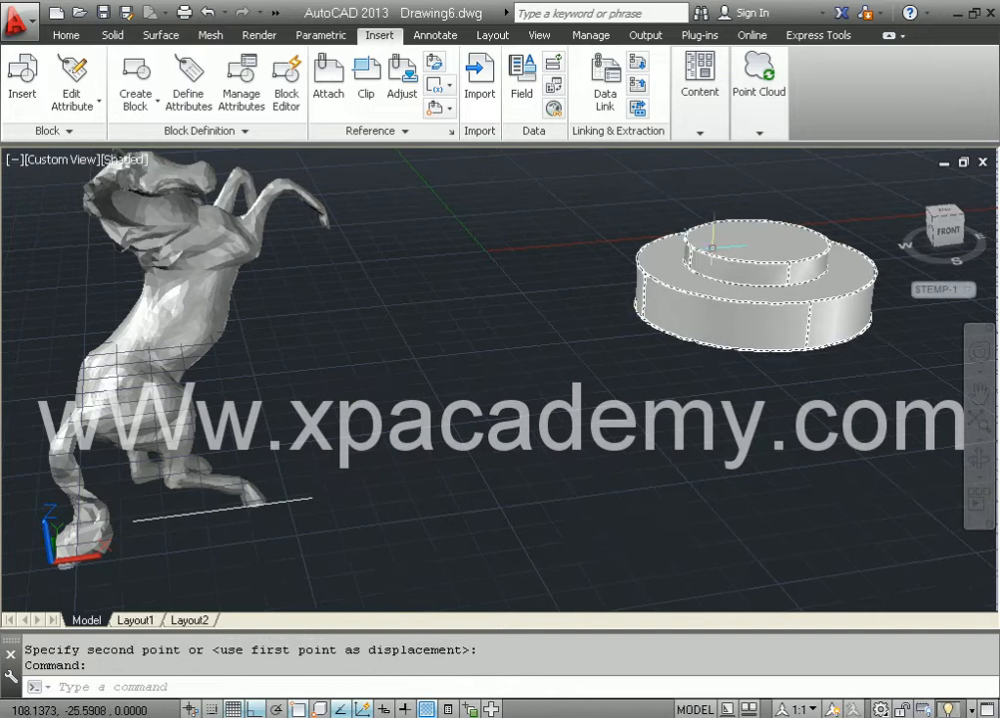
{"action": "middle_click_drag", "start_coordinate": [431, 399], "coordinate": [290, 440], "text": "shift"}
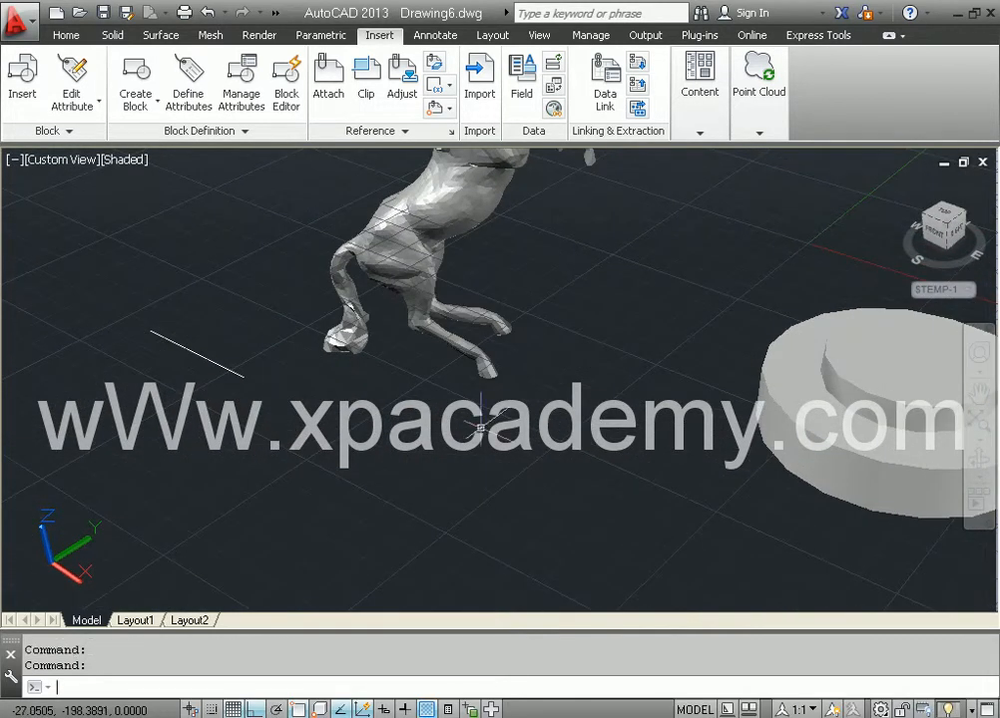
{"action": "type", "text": "m"}
{"action": "key", "text": "Return"}
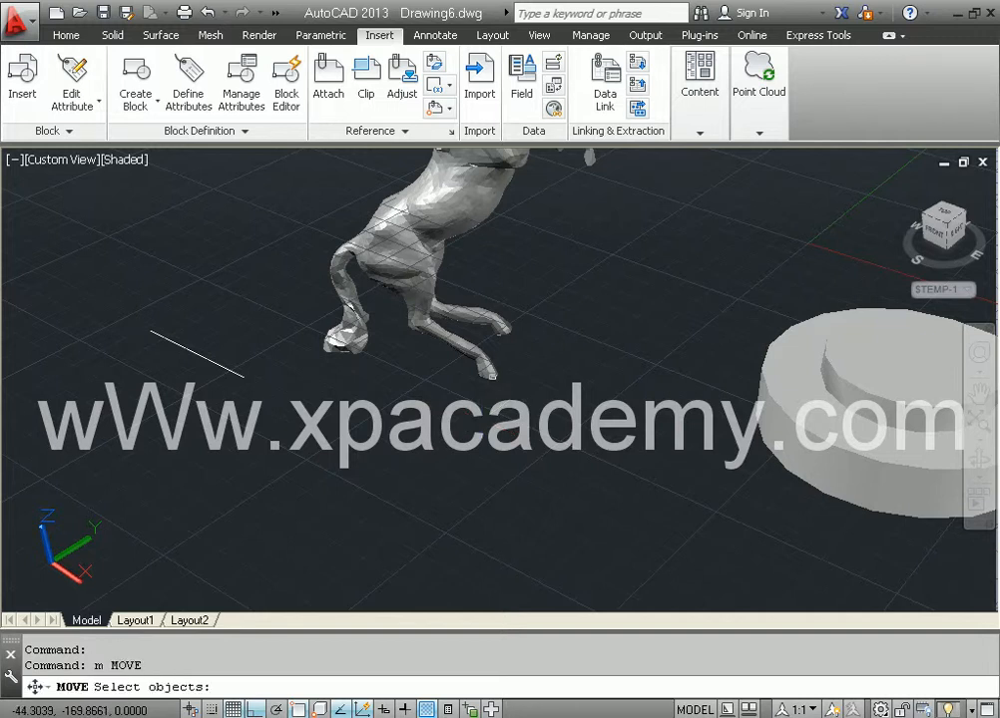
{"action": "left_click", "coordinate": [492, 369]}
{"action": "key", "text": "Return"}
{"action": "left_click", "coordinate": [492, 369]}
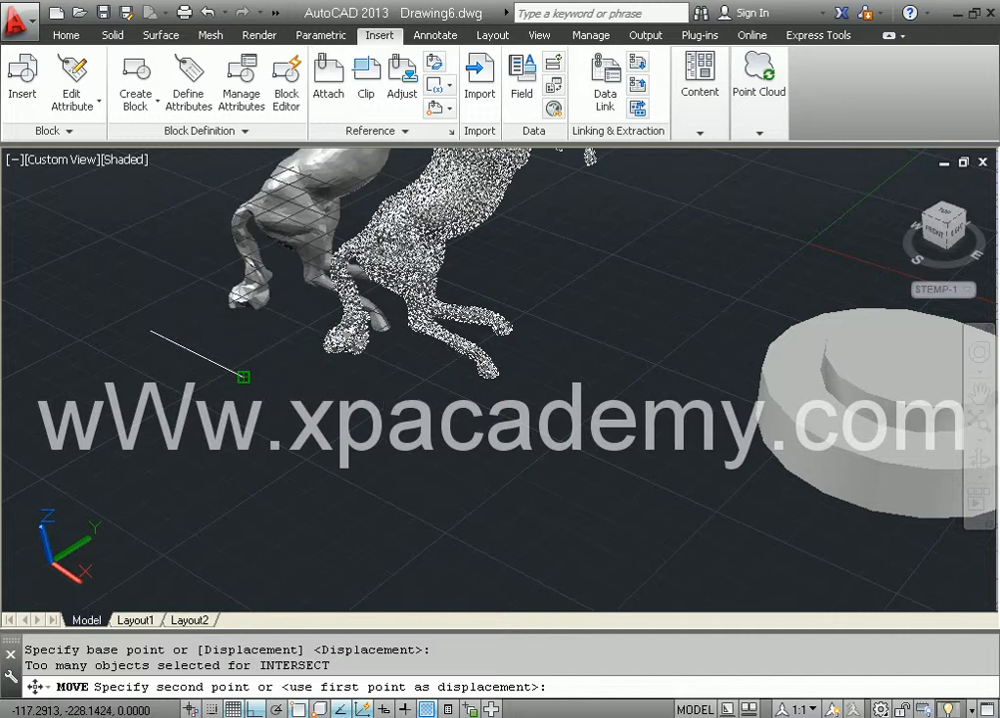
{"action": "left_click", "coordinate": [152, 334]}
Draw a line connecting the tips of the horse's two hind hooves
{"action": "scroll", "coordinate": [244, 375], "scroll_direction": "up", "scroll_amount": 5}
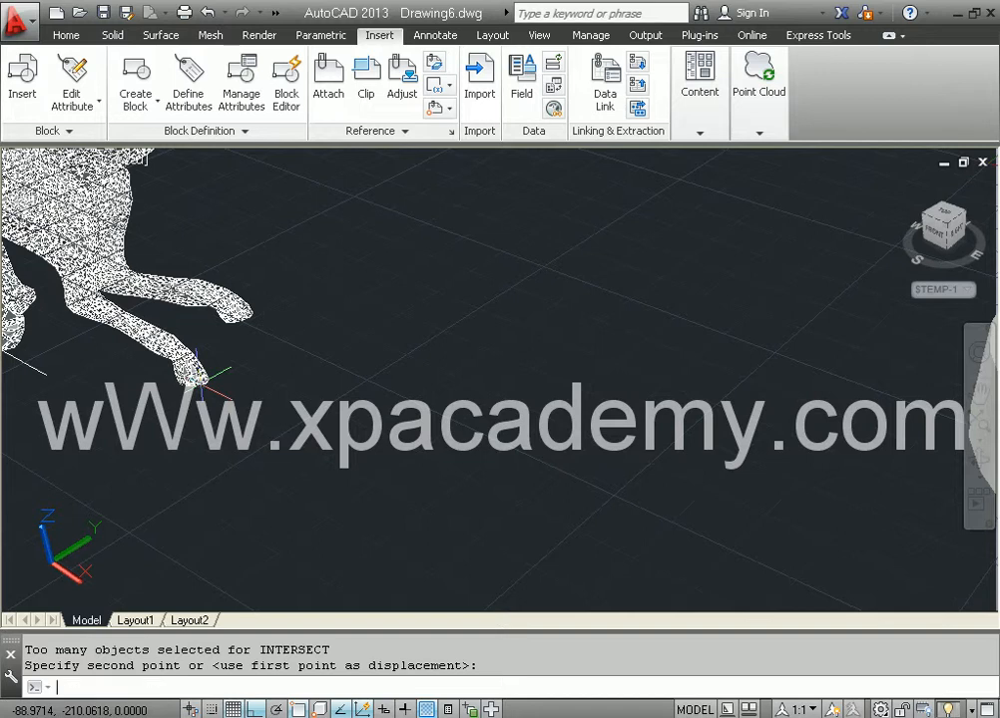
{"action": "type", "text": "l"}
{"action": "key", "text": "Return"}
{"action": "left_click", "coordinate": [202, 380]}
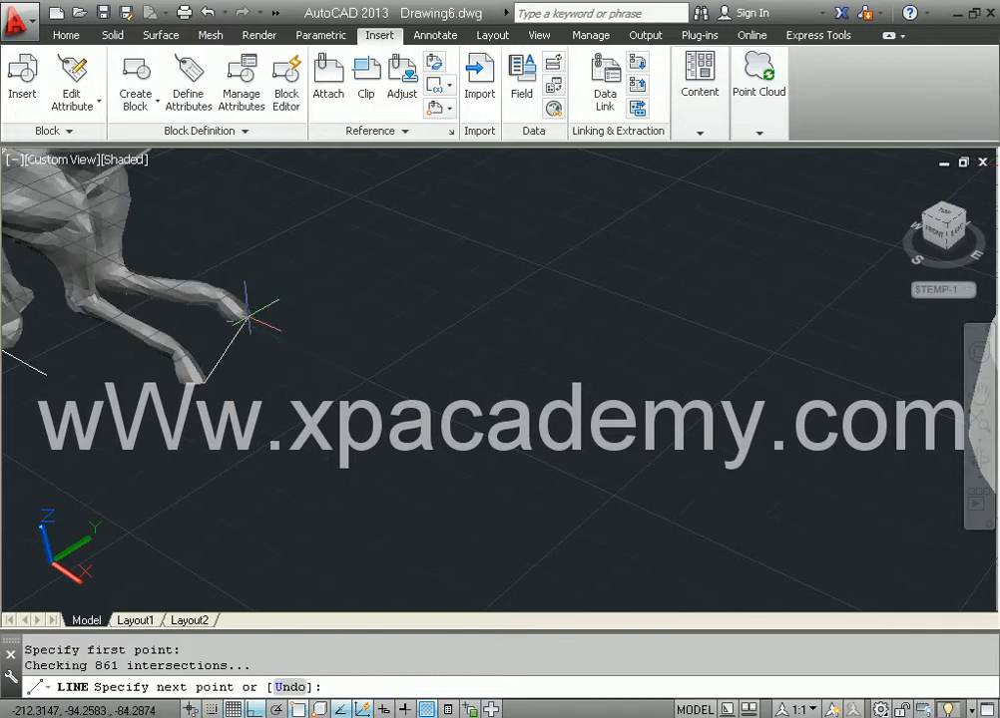
{"action": "left_click", "coordinate": [246, 320]}
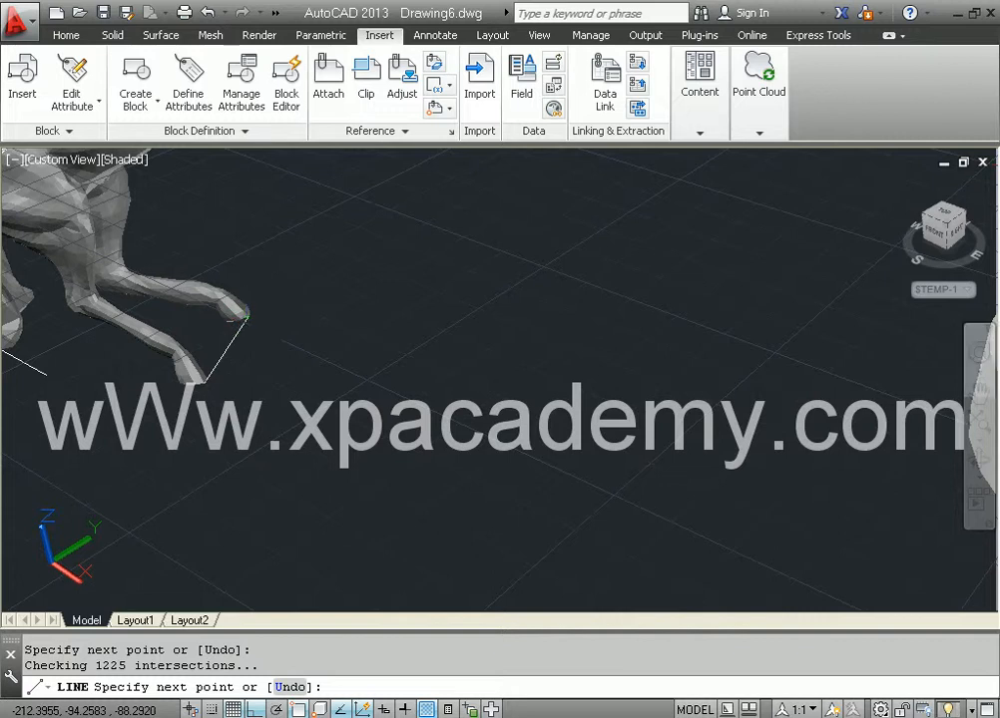
{"action": "key", "text": "Return"}
Move the horse from the midpoint of the hoof line to the centre of the stepped base's upper disc
{"action": "type", "text": "m"}
{"action": "key", "text": "Return"}
{"action": "left_click", "coordinate": [118, 272]}
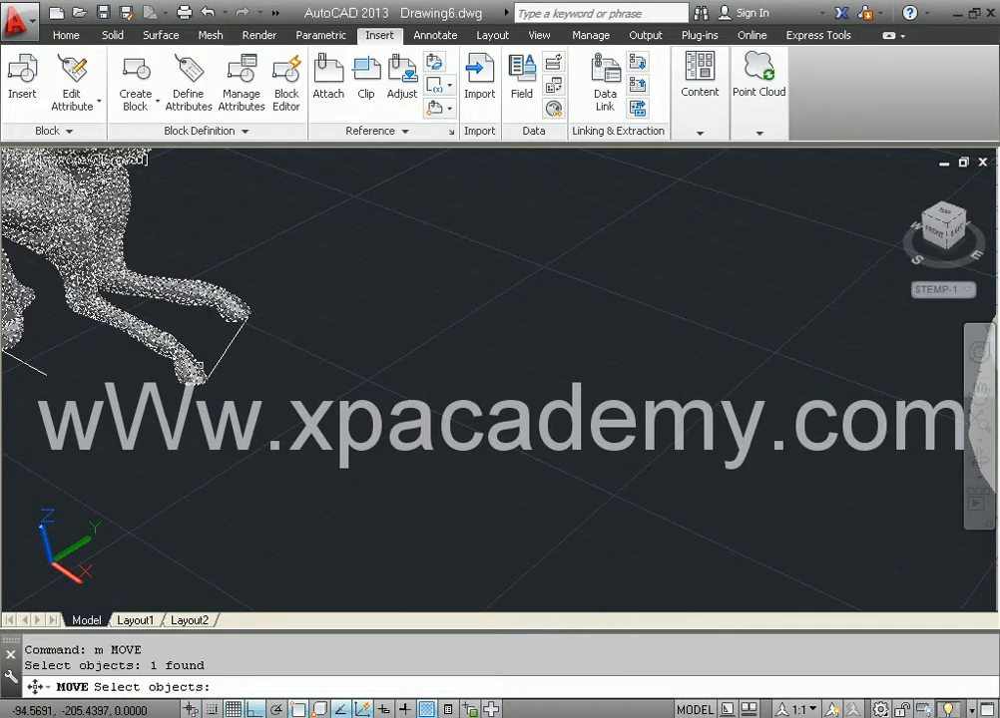
{"action": "key", "text": "Return"}
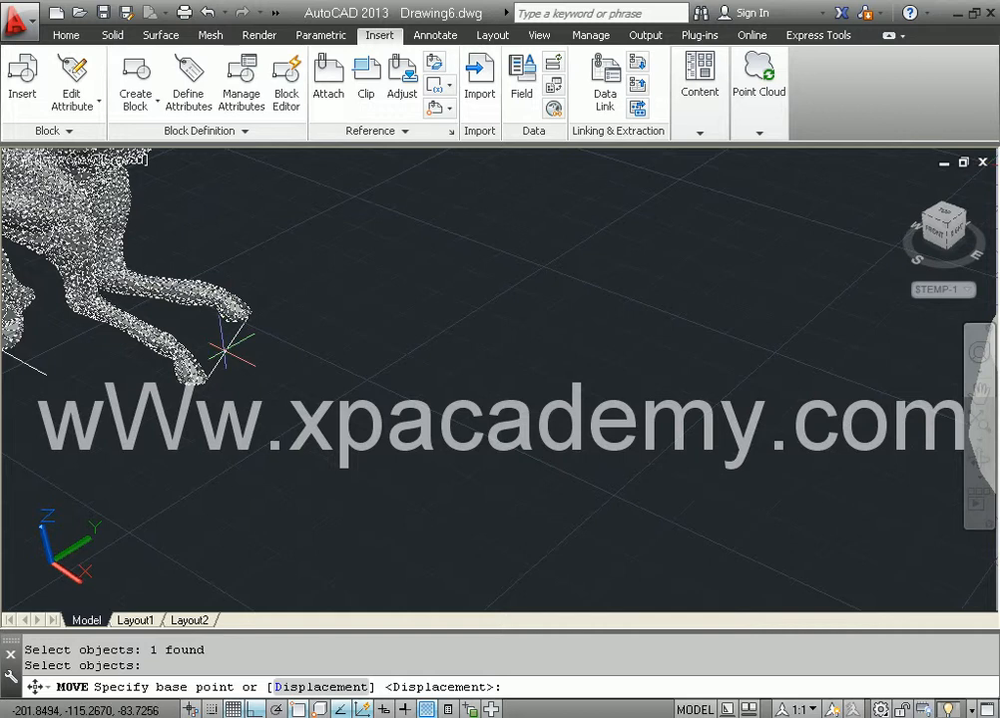
{"action": "left_click", "coordinate": [228, 349]}
{"action": "scroll", "coordinate": [444, 356], "scroll_direction": "down", "scroll_amount": 2}
{"action": "middle_click_drag", "start_coordinate": [444, 356], "coordinate": [219, 357]}
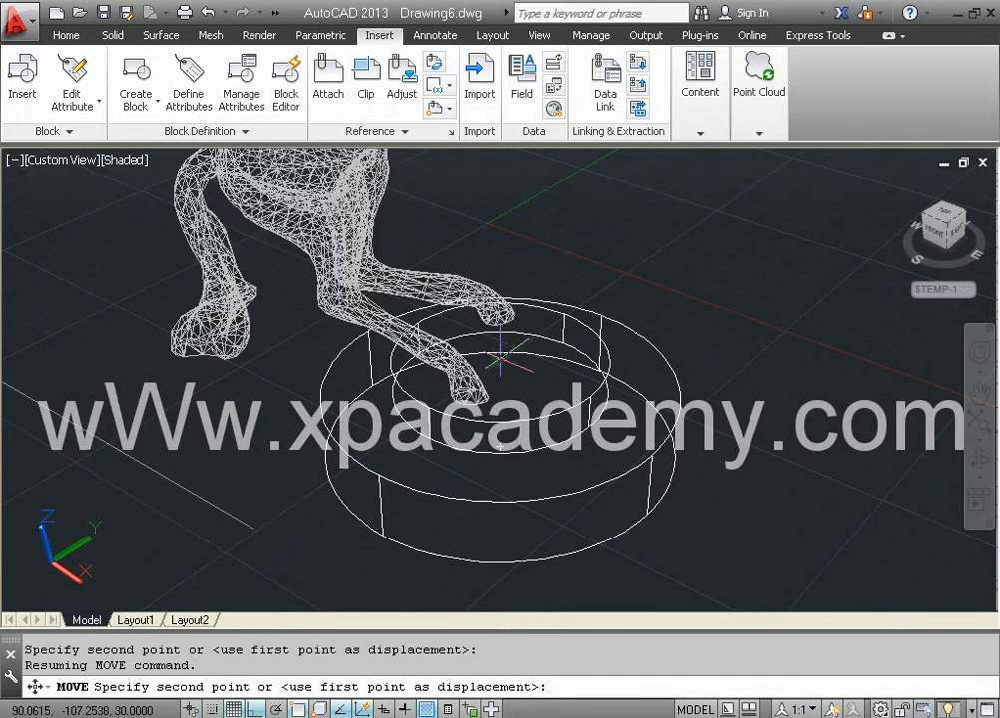
{"action": "left_click", "coordinate": [501, 371]}
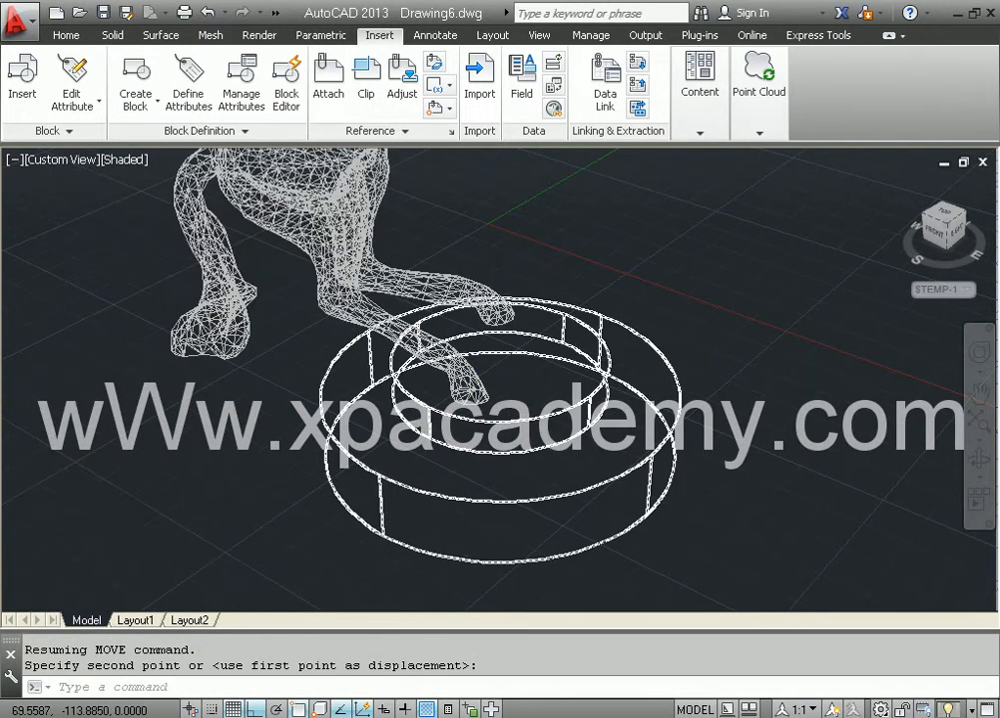
Erase the two leftover reference lines in the empty area beside the base
{"action": "scroll", "coordinate": [501, 371], "scroll_direction": "down", "scroll_amount": 2}
{"action": "scroll", "coordinate": [501, 364], "scroll_direction": "down", "scroll_amount": 2}
{"action": "mouse_move", "coordinate": [434, 446]}
{"action": "middle_mouse_down", "text": "shift"}
{"action": "mouse_move", "coordinate": [328, 430]}
{"action": "mouse_move", "coordinate": [458, 402]}
{"action": "mouse_move", "coordinate": [444, 361]}
{"action": "mouse_move", "coordinate": [400, 390]}
{"action": "mouse_move", "coordinate": [413, 409]}
{"action": "mouse_move", "coordinate": [455, 419]}
{"action": "middle_mouse_up", "text": "shift"}
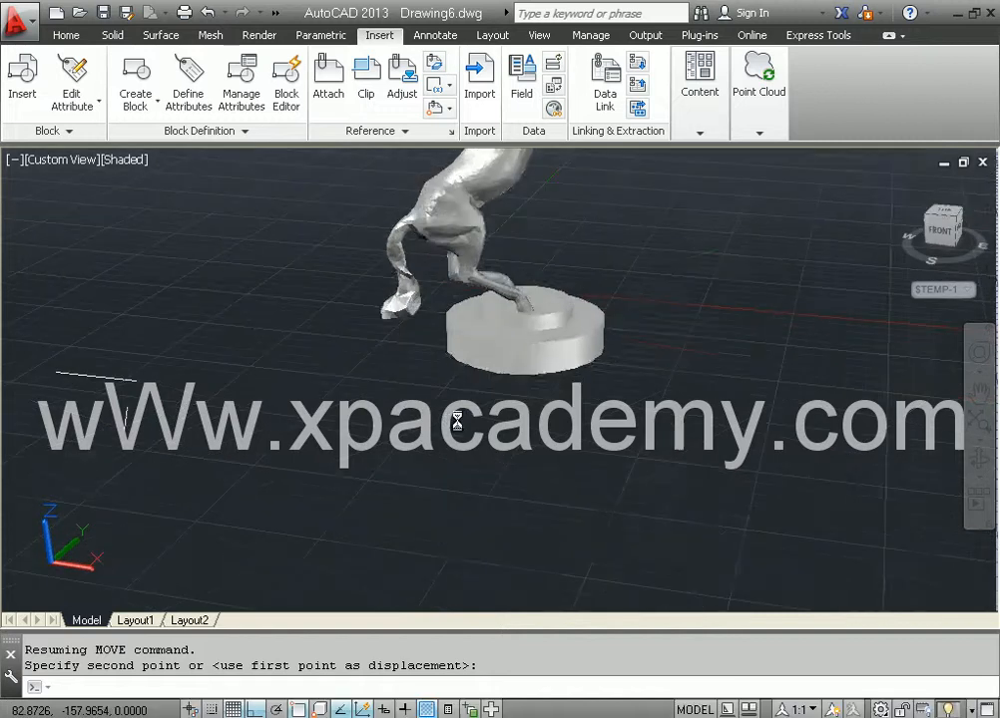
{"action": "scroll", "coordinate": [500, 371], "scroll_direction": "down", "scroll_amount": 3}
{"action": "left_click", "coordinate": [370, 351]}
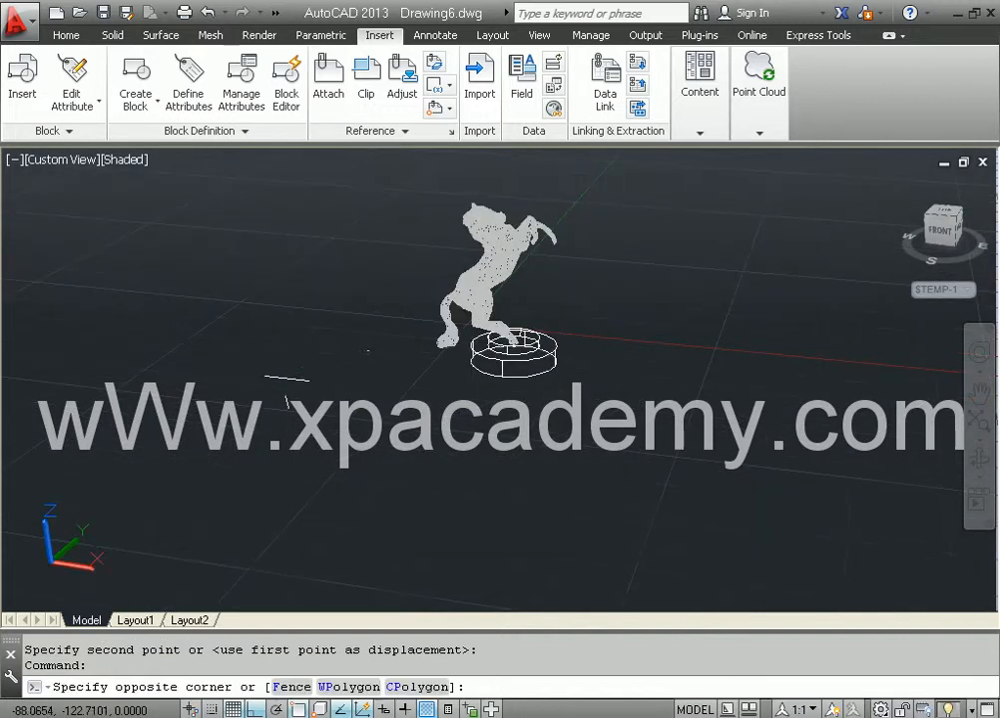
{"action": "left_click", "coordinate": [261, 446]}
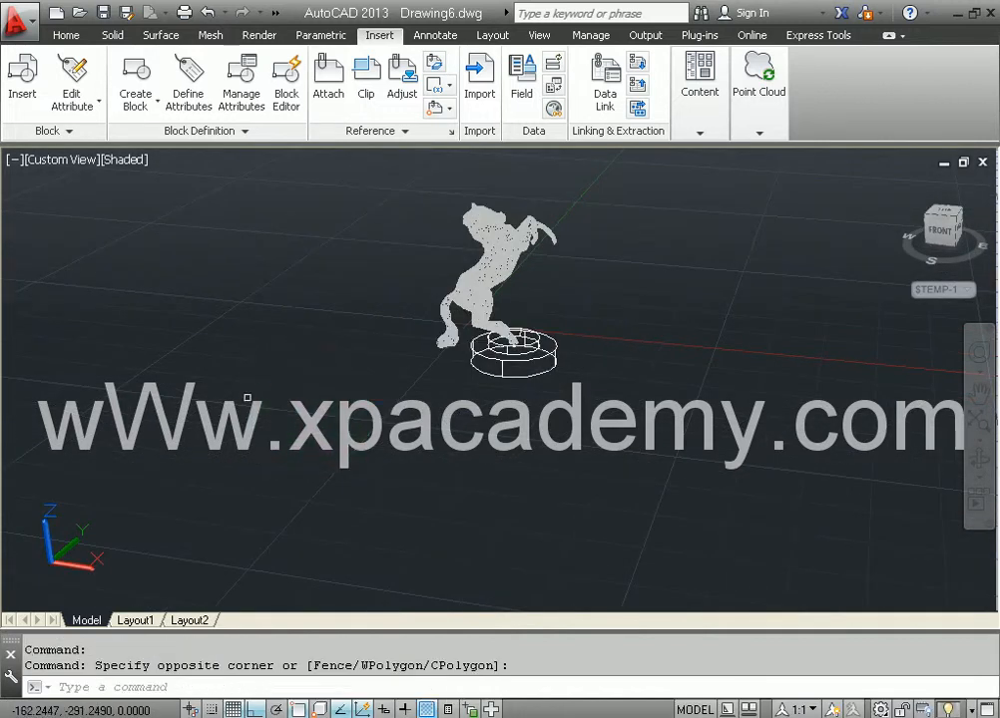
{"action": "key", "text": "Delete"}
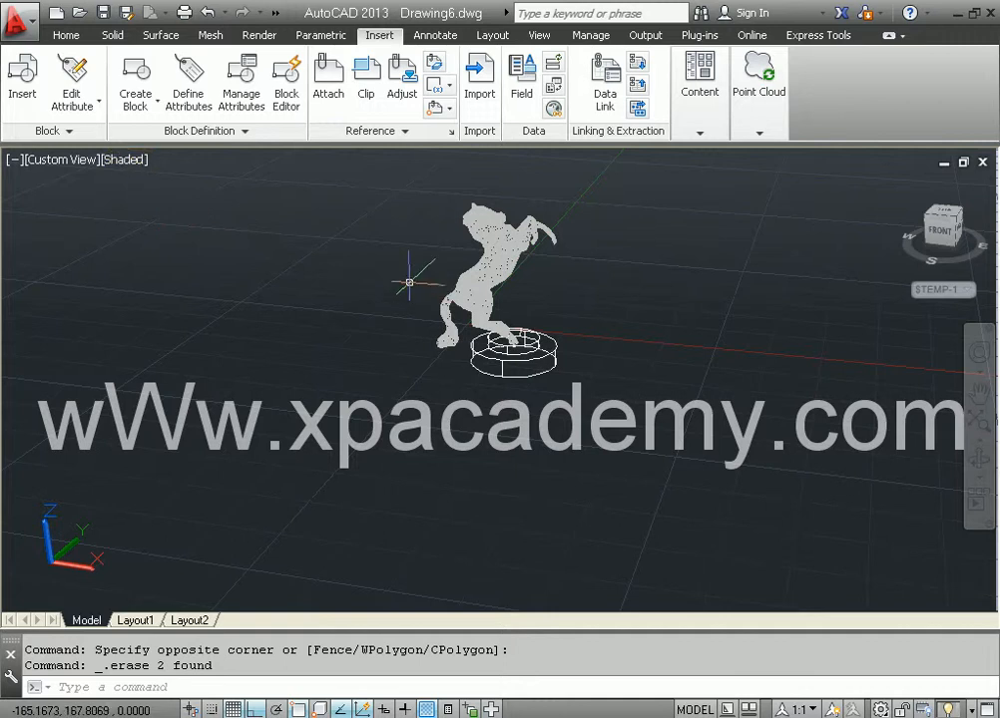
Set the viewport's visual style to Realistic, with the horse and base enlarged in view
{"action": "scroll", "coordinate": [496, 382], "scroll_direction": "up", "scroll_amount": 3}
{"action": "middle_click_drag", "start_coordinate": [365, 283], "coordinate": [313, 424]}
{"action": "scroll", "coordinate": [338, 331], "scroll_direction": "up", "scroll_amount": 1}
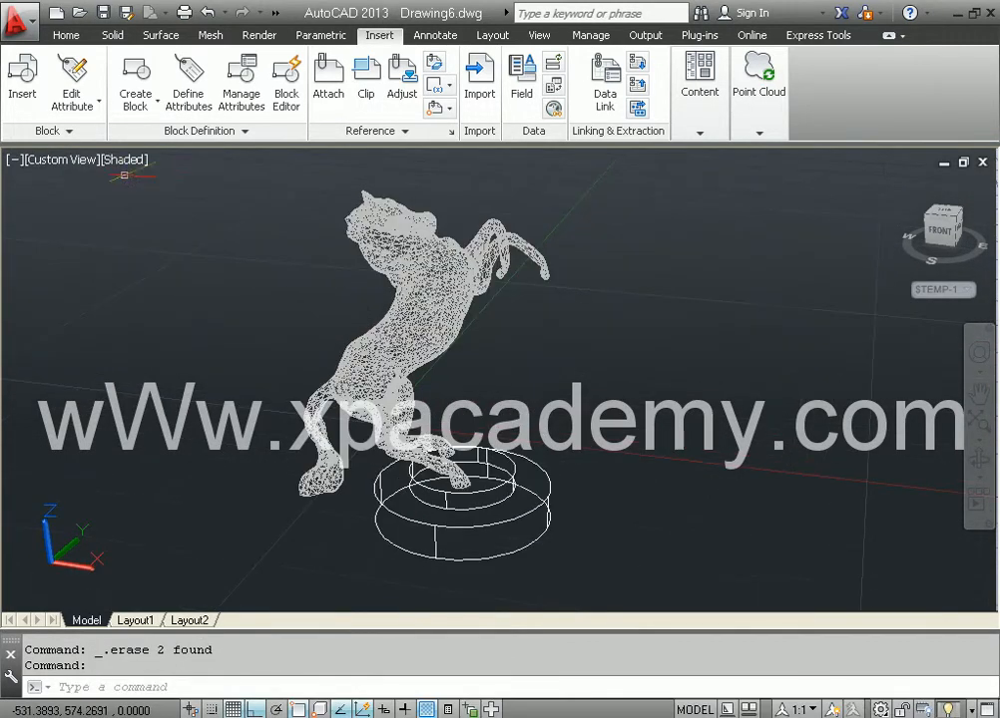
{"action": "left_click", "coordinate": [126, 160]}
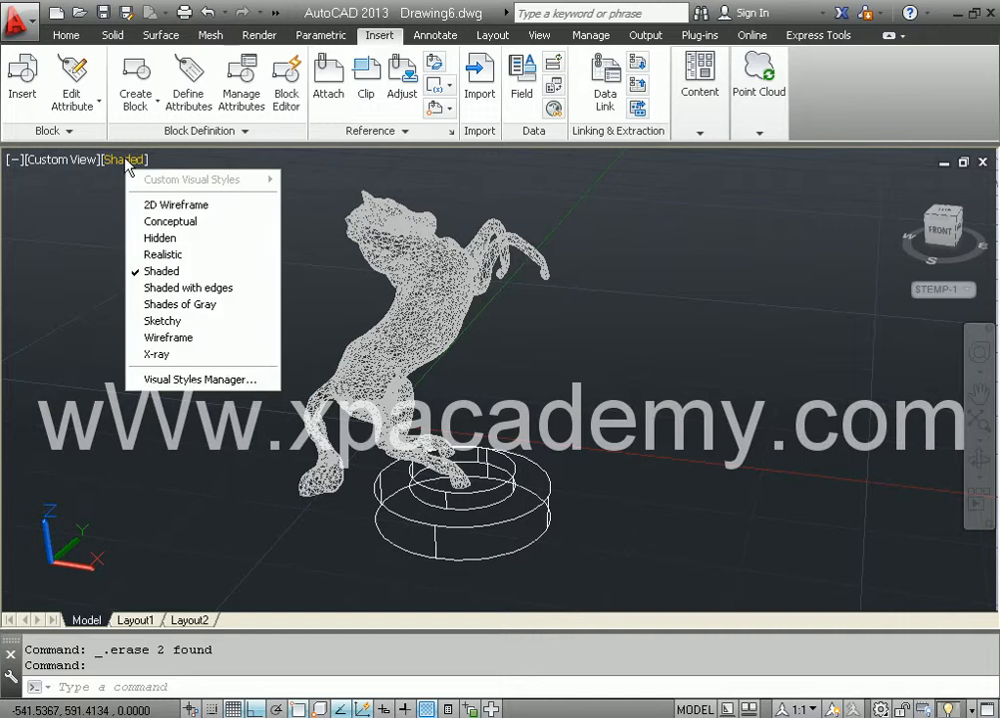
{"action": "left_click", "coordinate": [162, 253]}
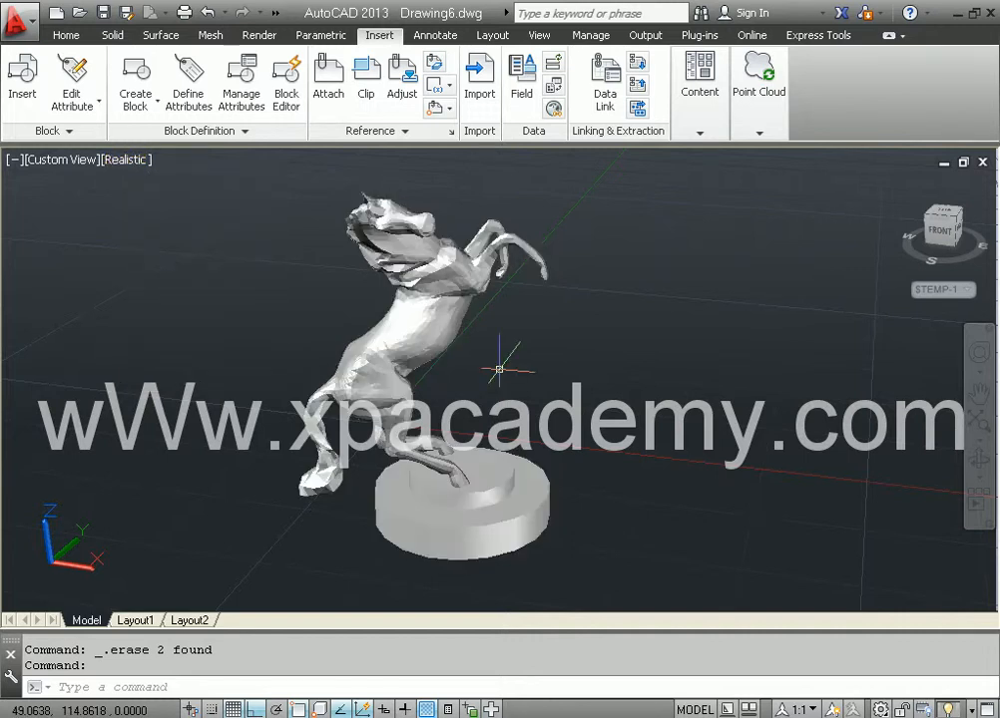
{"action": "middle_click_drag", "start_coordinate": [638, 422], "coordinate": [603, 419]}
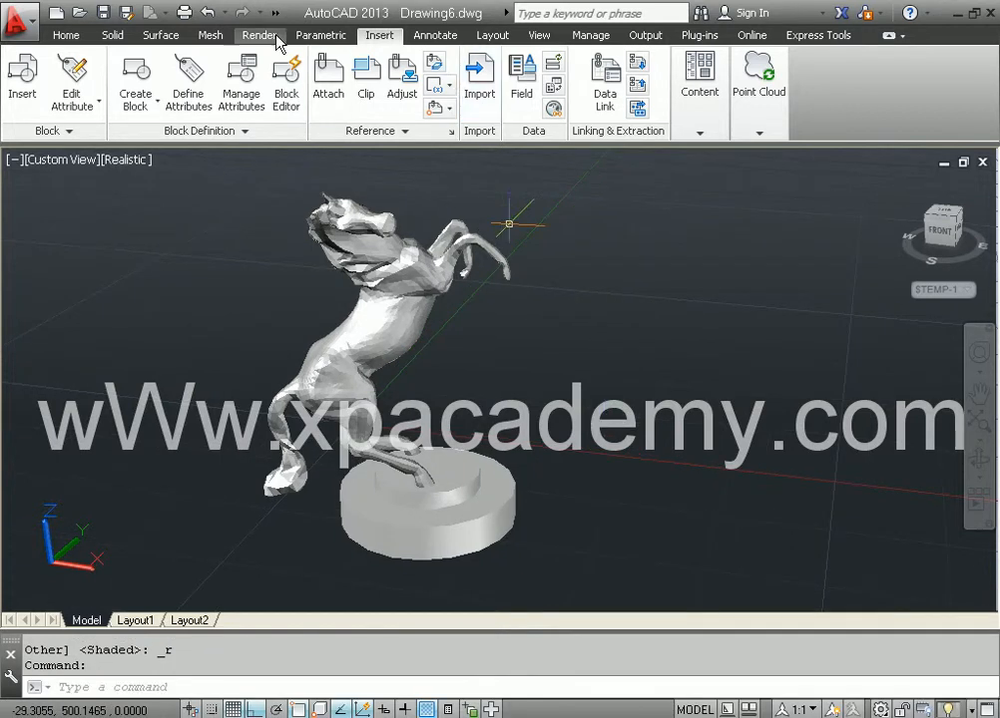
Create a camera on the ground plane well behind the horse, targeting the horse's body, and keep the default camera options
{"action": "left_click", "coordinate": [259, 36]}
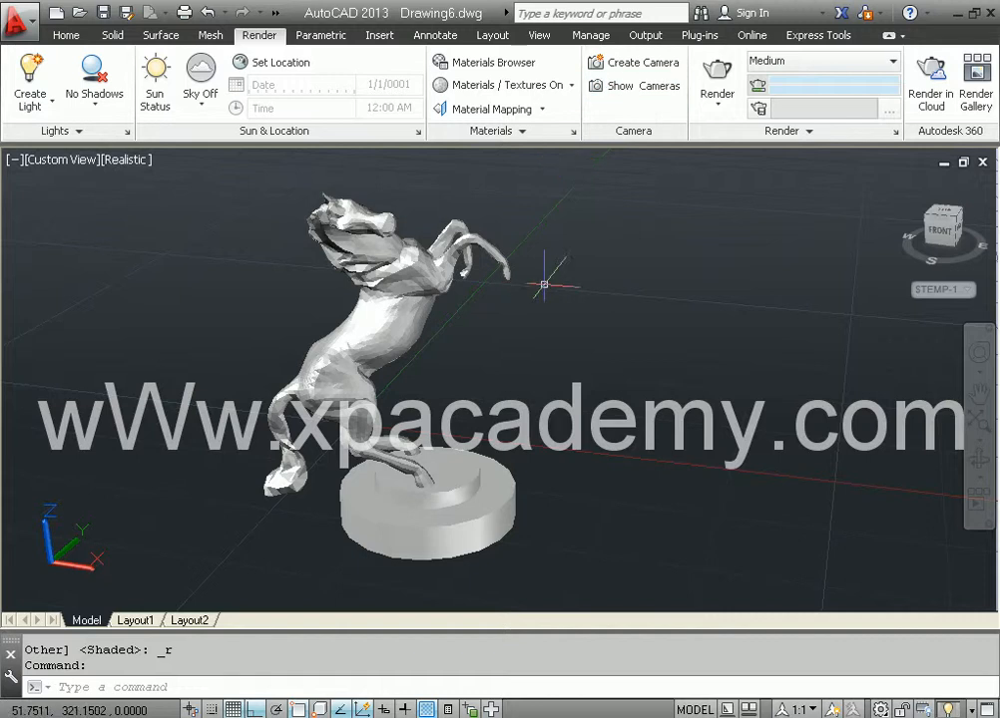
{"action": "middle_click_drag", "start_coordinate": [562, 293], "coordinate": [423, 307]}
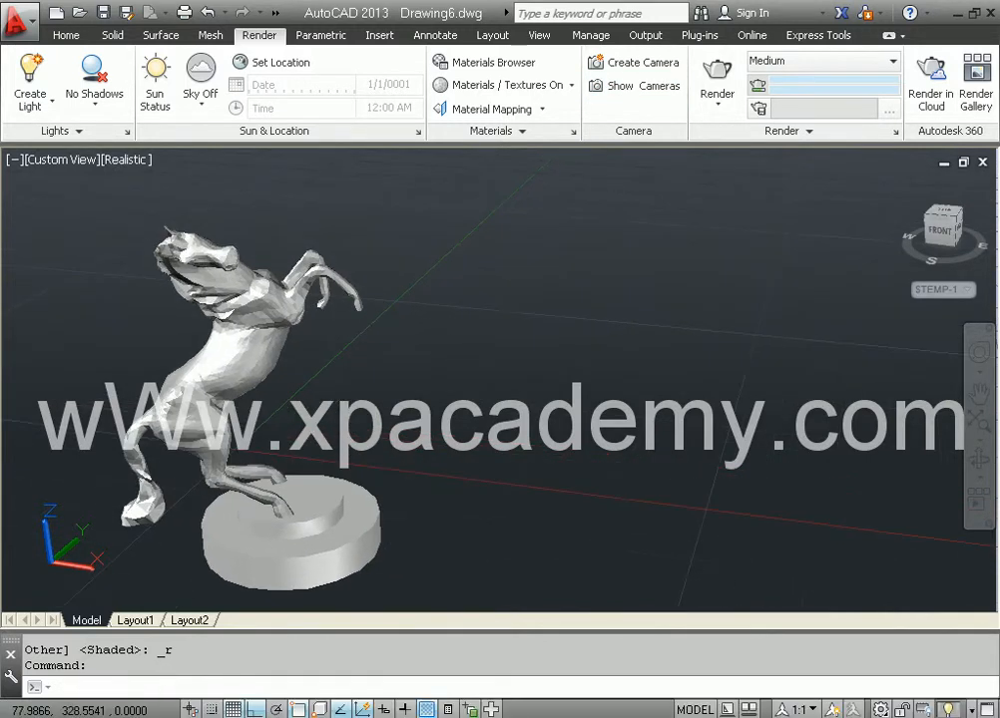
{"action": "scroll", "coordinate": [444, 318], "scroll_direction": "down", "scroll_amount": 2}
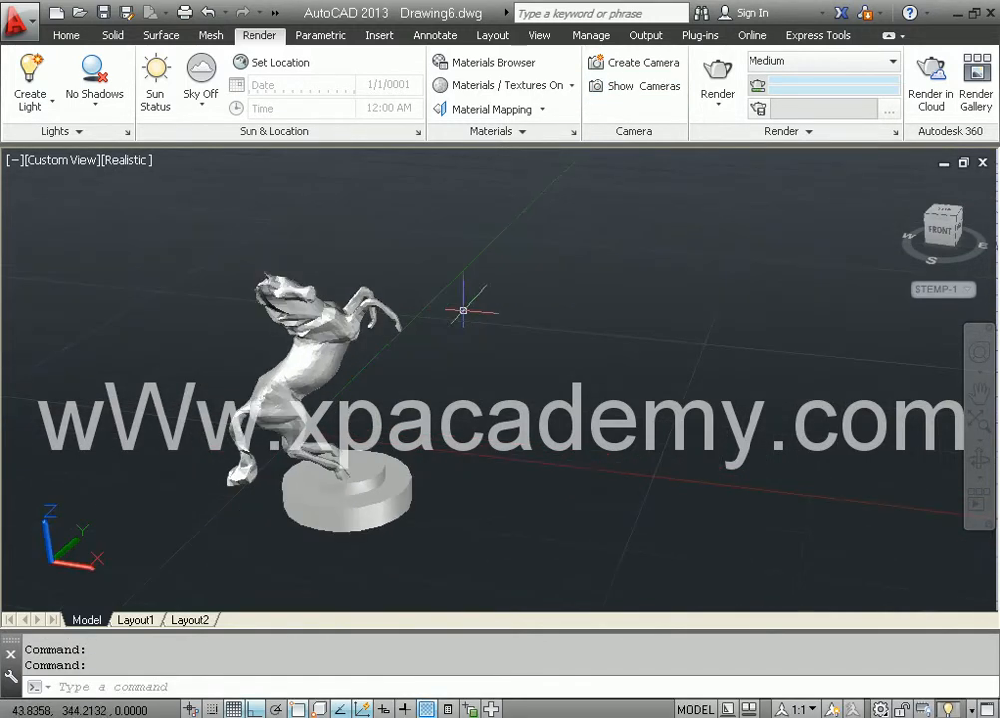
{"action": "left_click", "coordinate": [618, 63]}
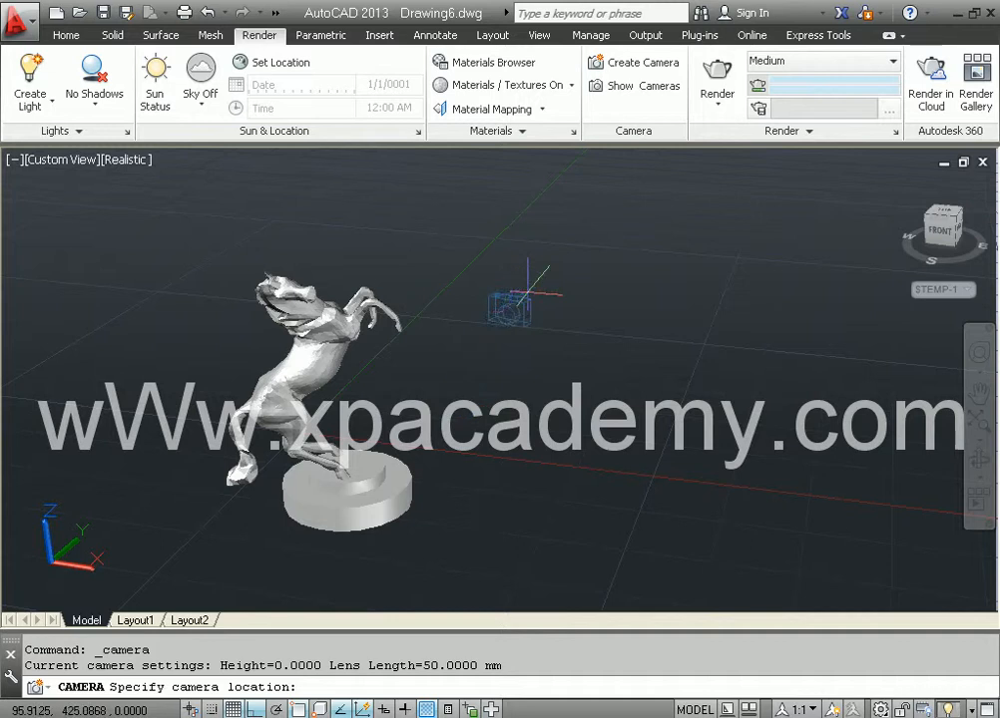
{"action": "middle_click_drag", "start_coordinate": [520, 296], "coordinate": [484, 317]}
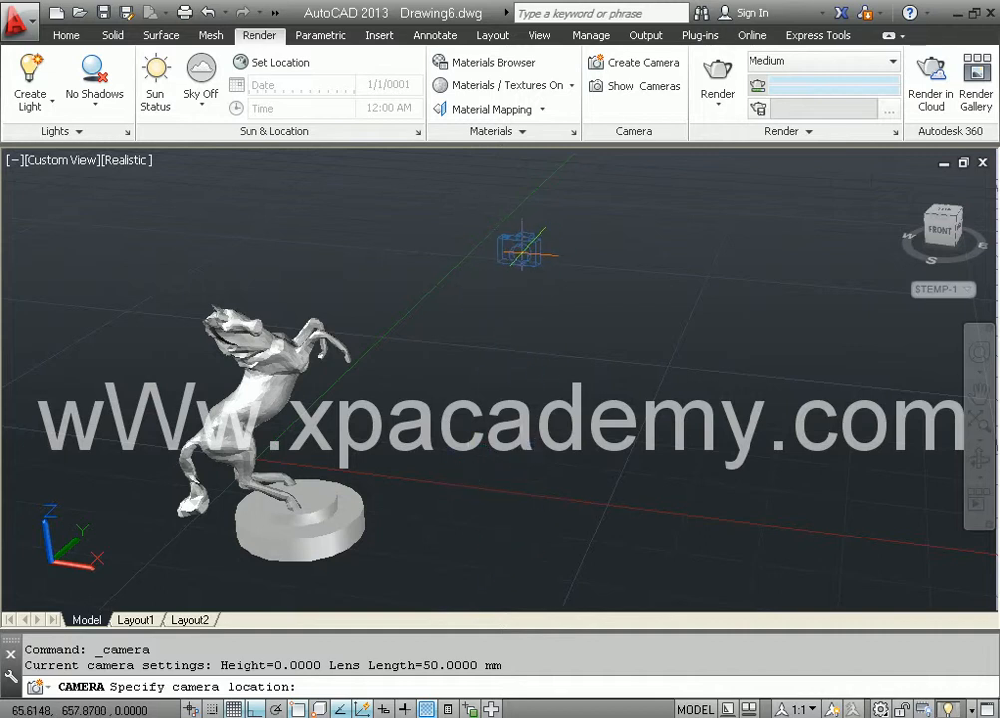
{"action": "left_click", "coordinate": [519, 254]}
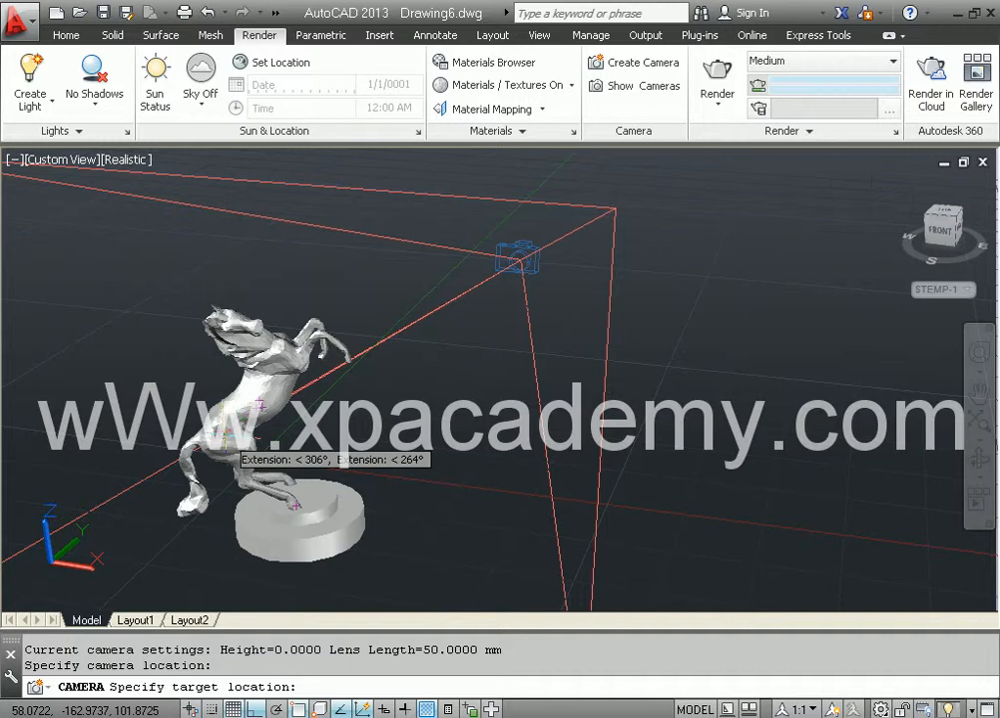
{"action": "left_click", "coordinate": [227, 441]}
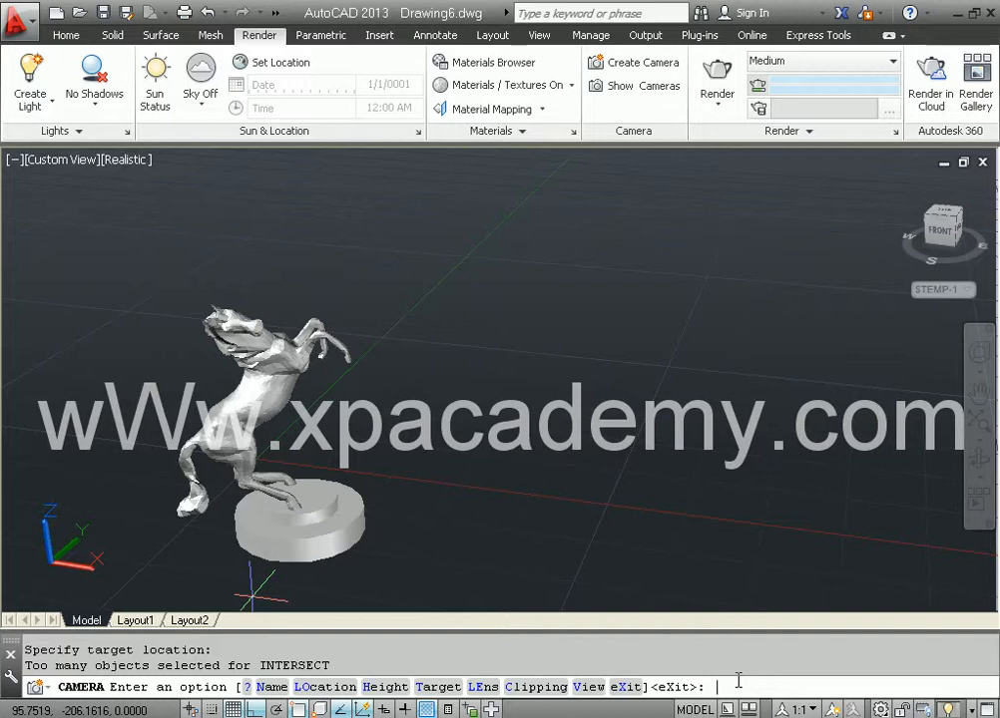
{"action": "key", "text": "Return"}
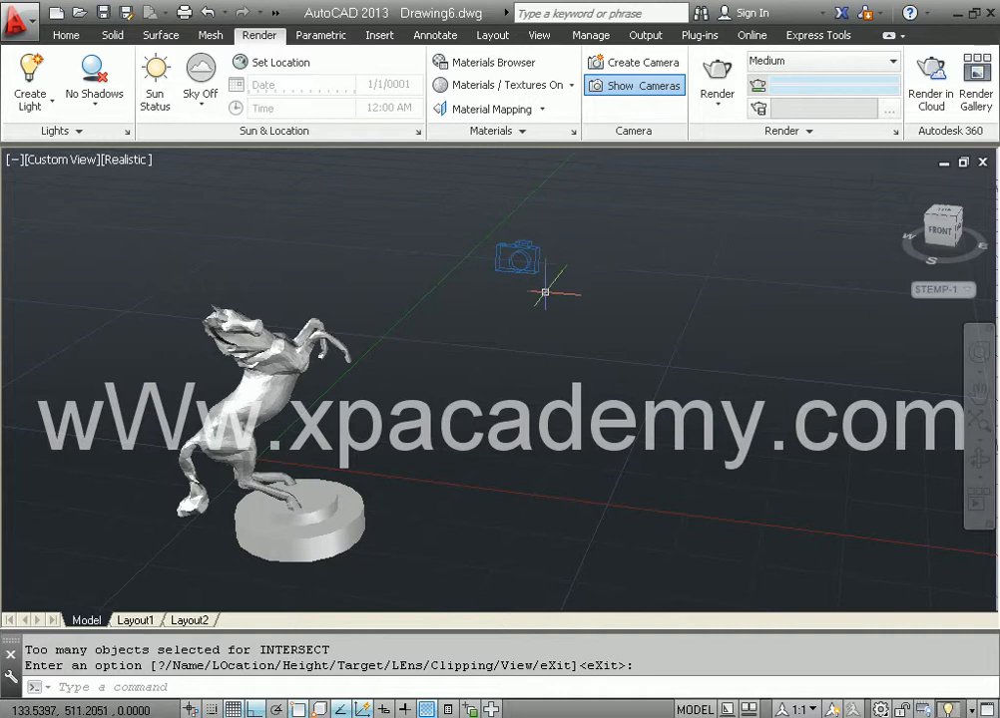
Hide the camera glyph and show it again
{"action": "left_click", "coordinate": [605, 88]}
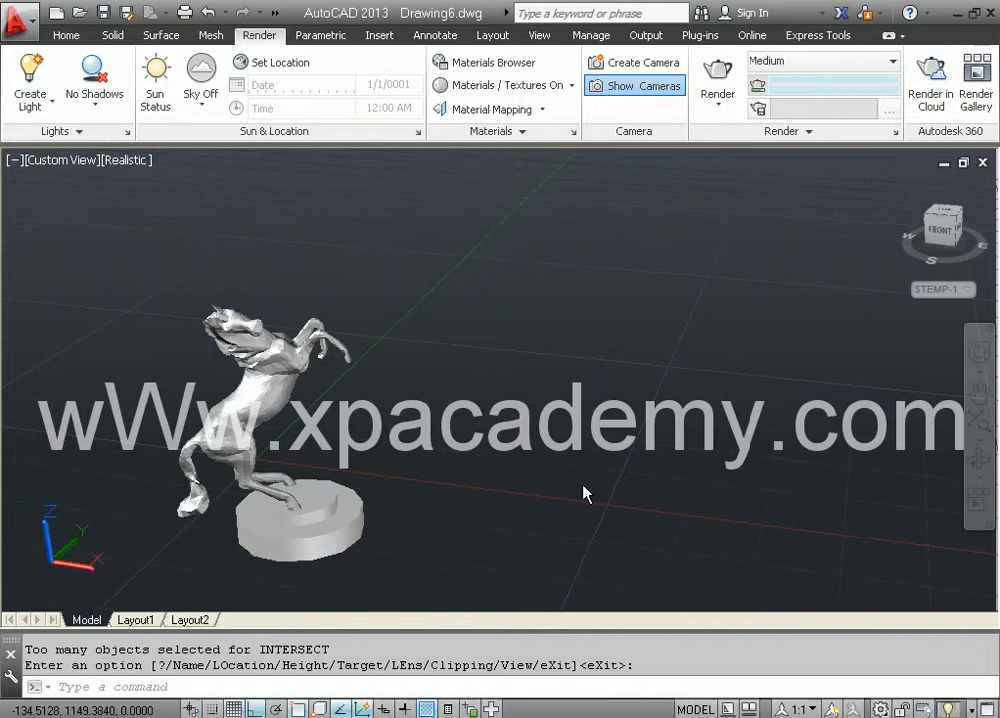
{"action": "key", "text": "Escape"}
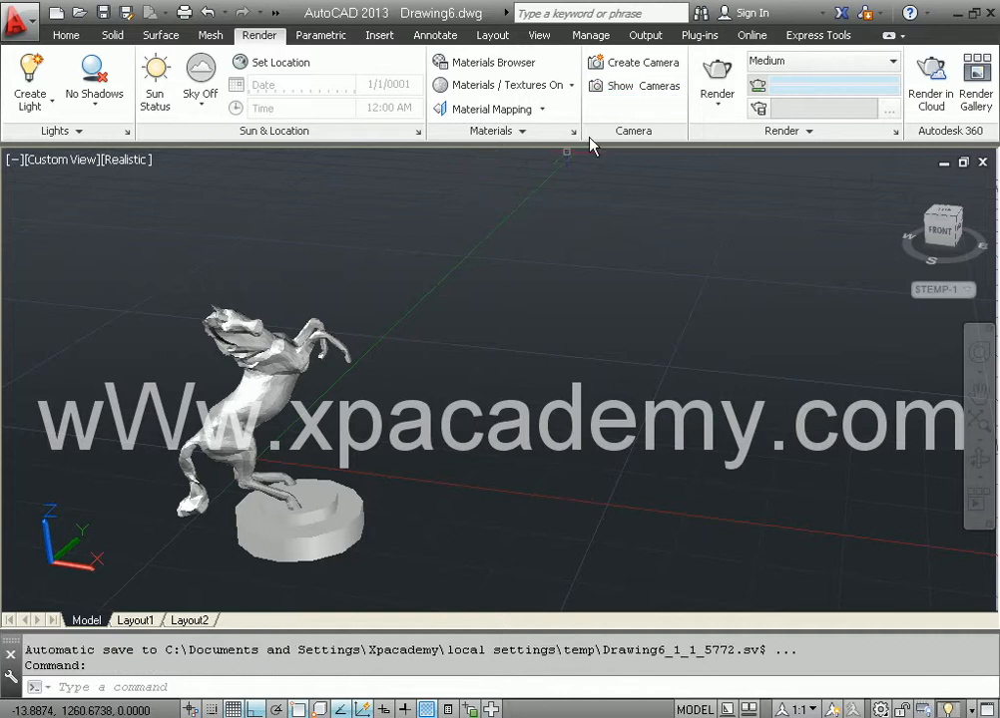
{"action": "left_click", "coordinate": [609, 87]}
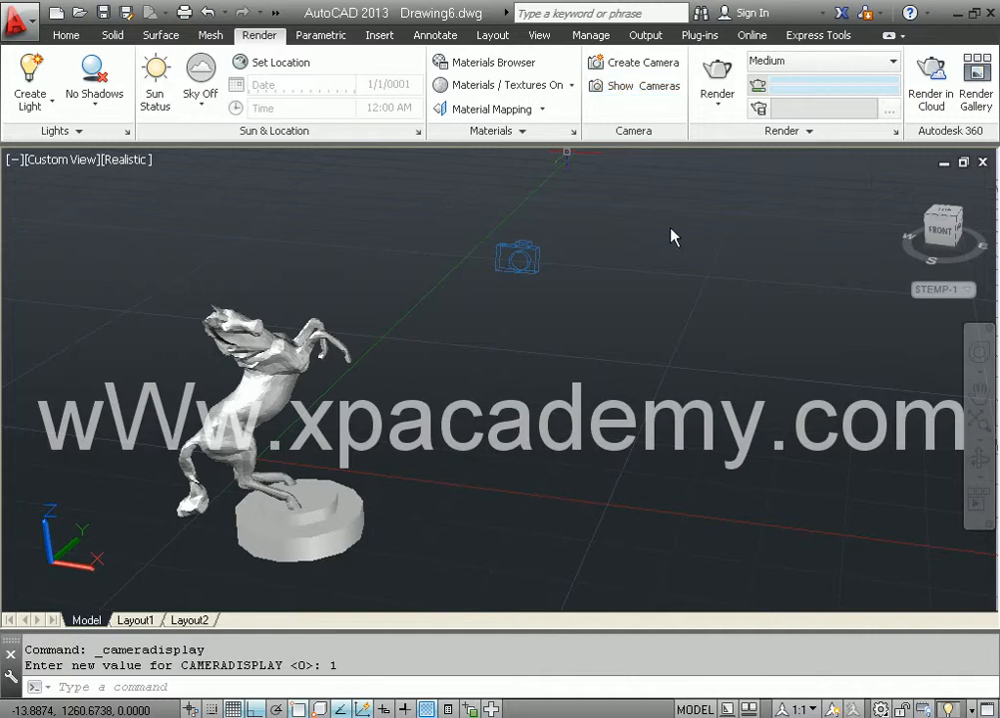
Select the camera and set its preview's visual style to Realistic
{"action": "left_click", "coordinate": [516, 257]}
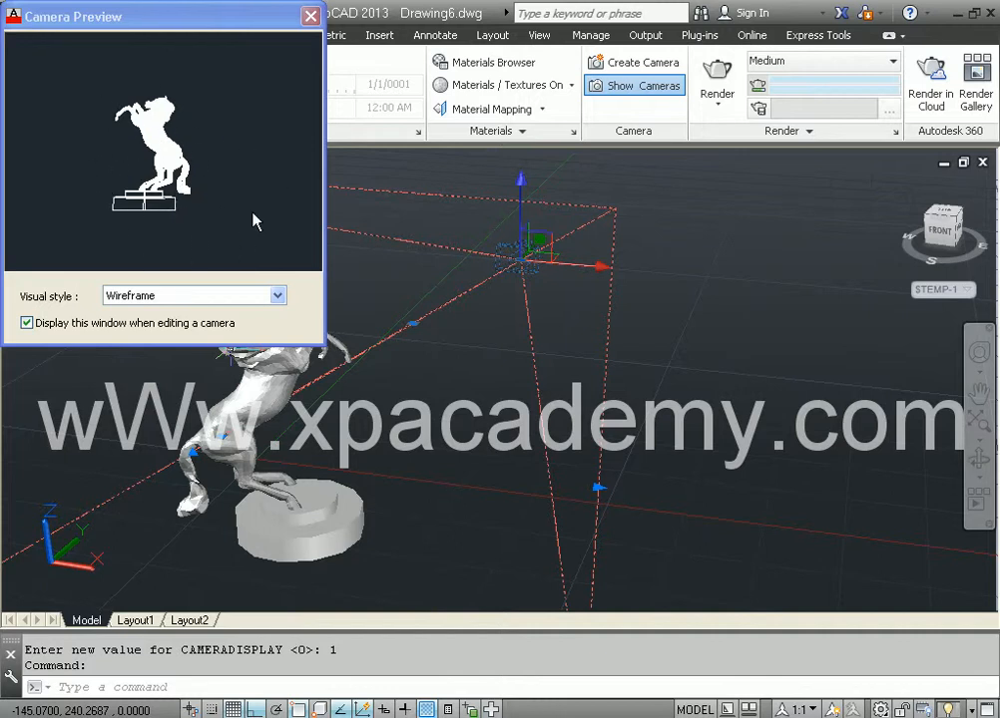
{"action": "left_click", "coordinate": [177, 298]}
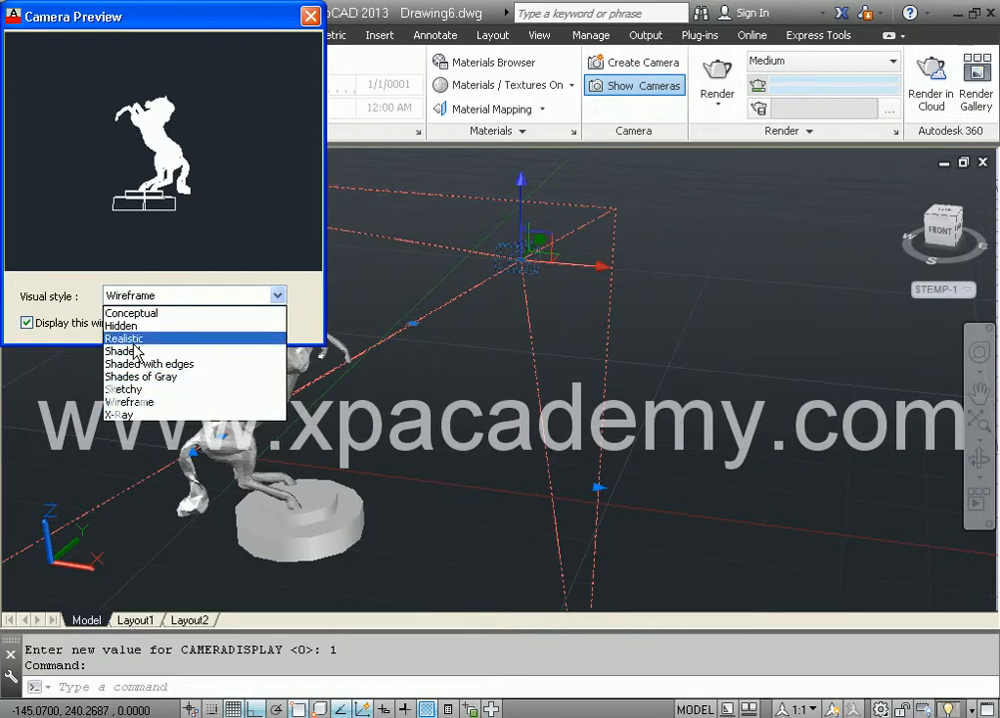
{"action": "left_click", "coordinate": [138, 339]}
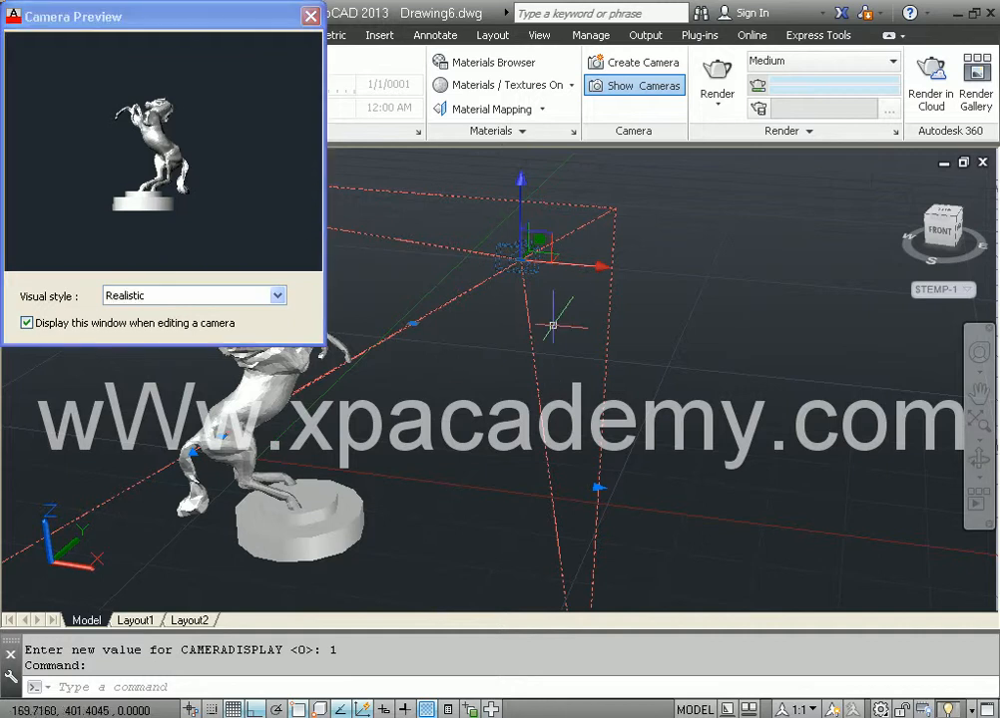
Move the camera about 384 units along Y towards the horse and raise it about 200 units along Z
{"action": "middle_click_drag", "start_coordinate": [581, 337], "coordinate": [660, 397], "text": "shift"}
{"action": "middle_click_drag", "start_coordinate": [595, 390], "coordinate": [419, 389], "text": "shift"}
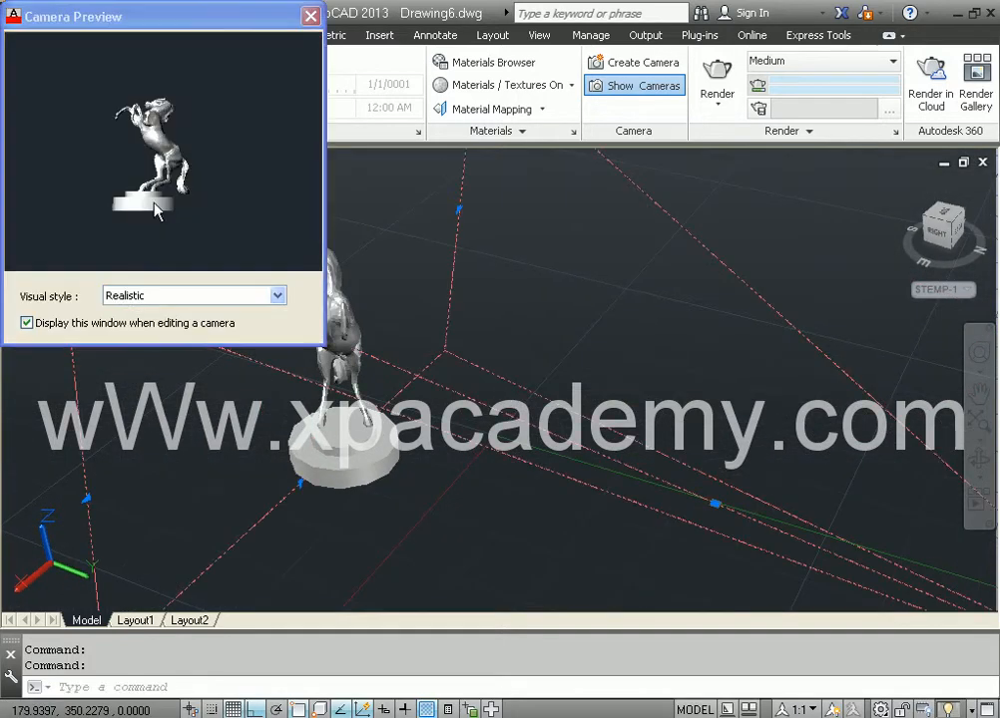
{"action": "scroll", "coordinate": [490, 382], "scroll_direction": "down", "scroll_amount": 3}
{"action": "middle_click_drag", "start_coordinate": [490, 428], "coordinate": [453, 424]}
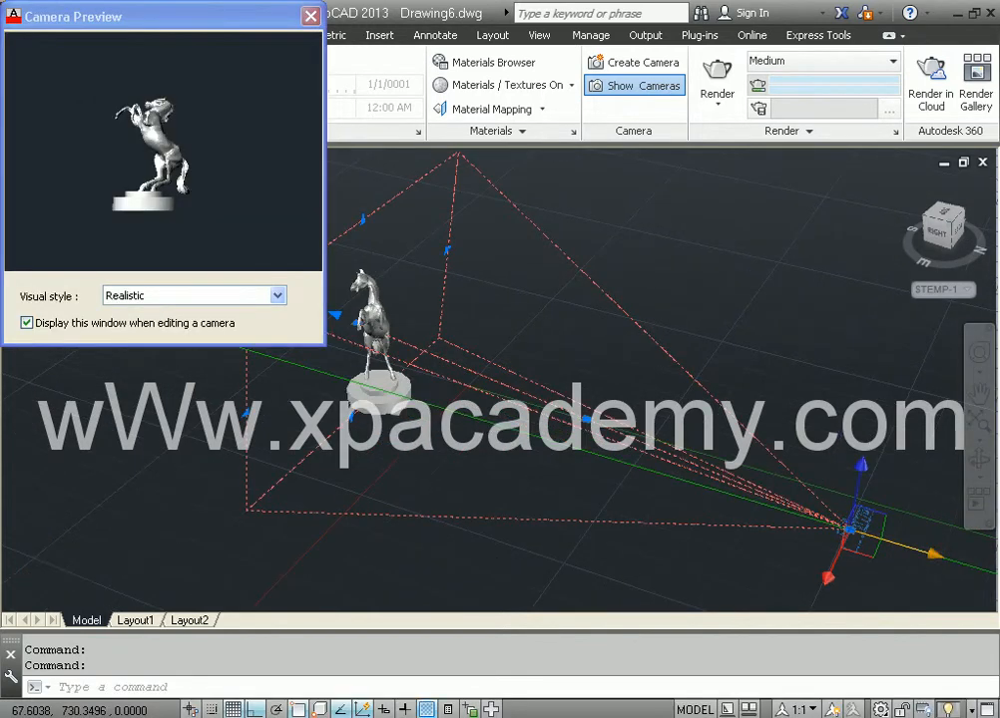
{"action": "left_click", "coordinate": [933, 554]}
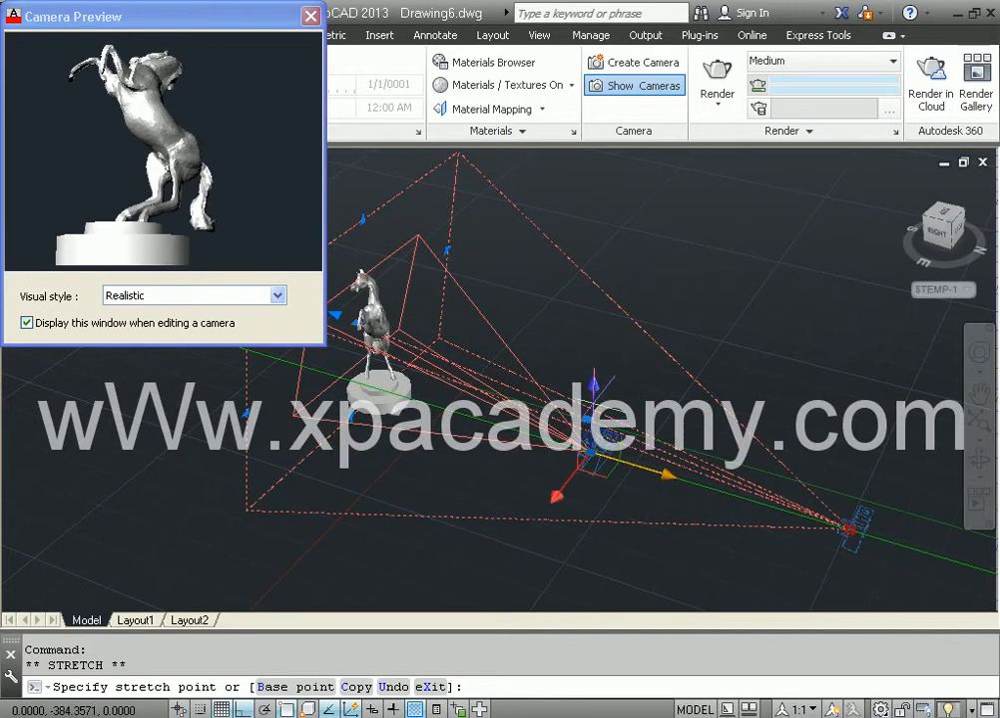
{"action": "left_click", "coordinate": [588, 454]}
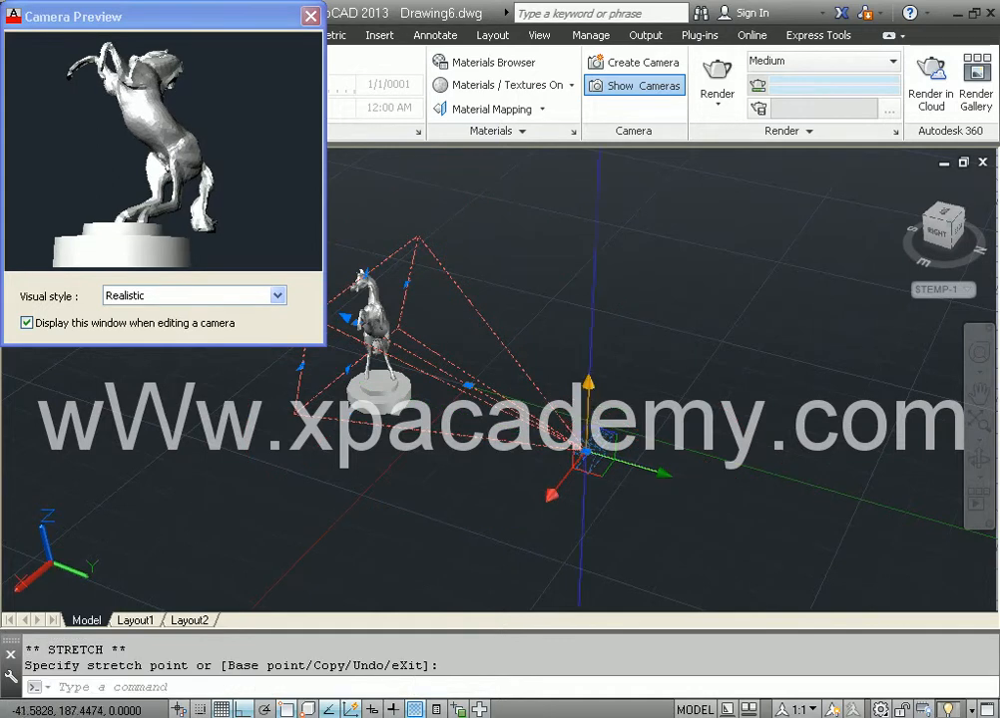
{"action": "left_click", "coordinate": [586, 452]}
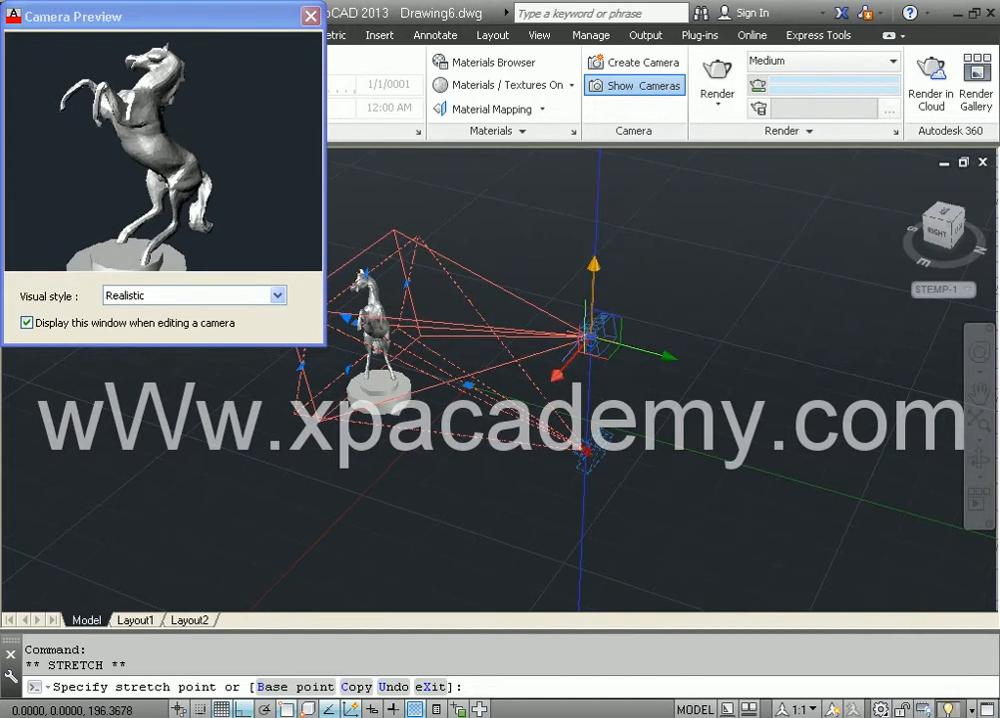
{"action": "left_click", "coordinate": [584, 327]}
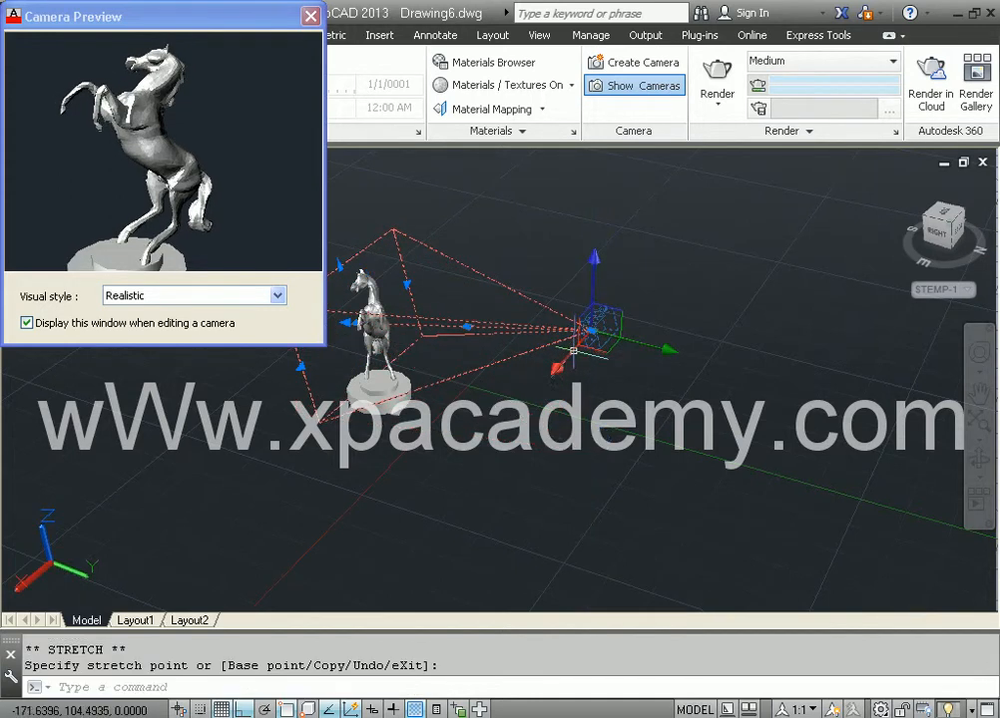
Stretch the camera's target distance about 82 units farther behind the horse, and pull it back to a point between the horse and the camera
{"action": "middle_click_drag", "start_coordinate": [533, 412], "coordinate": [648, 433]}
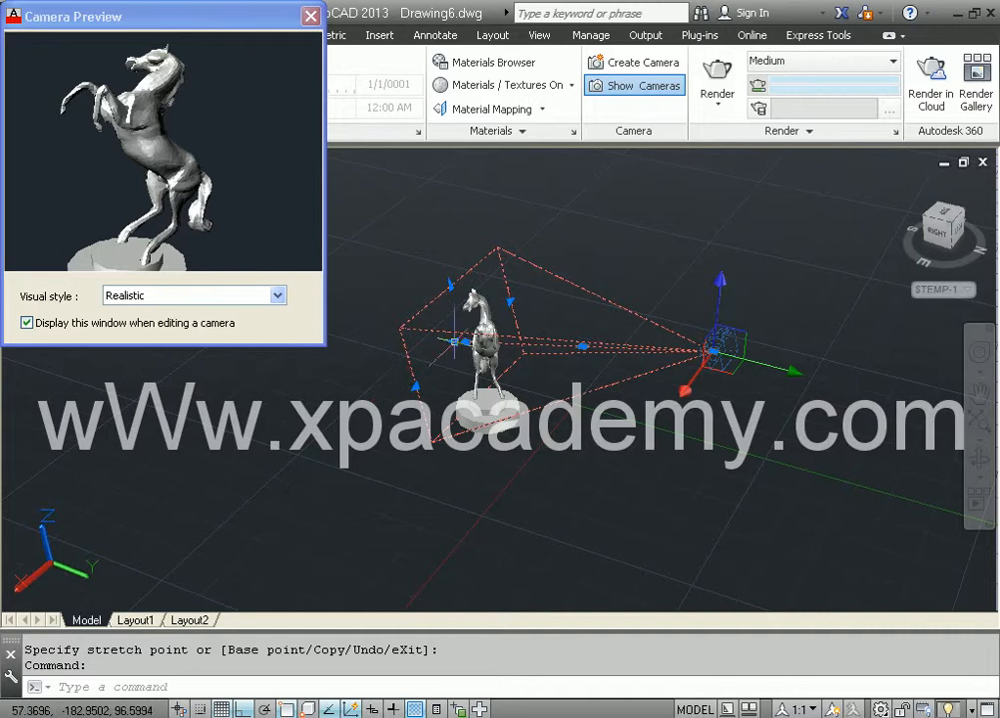
{"action": "left_click", "coordinate": [455, 341]}
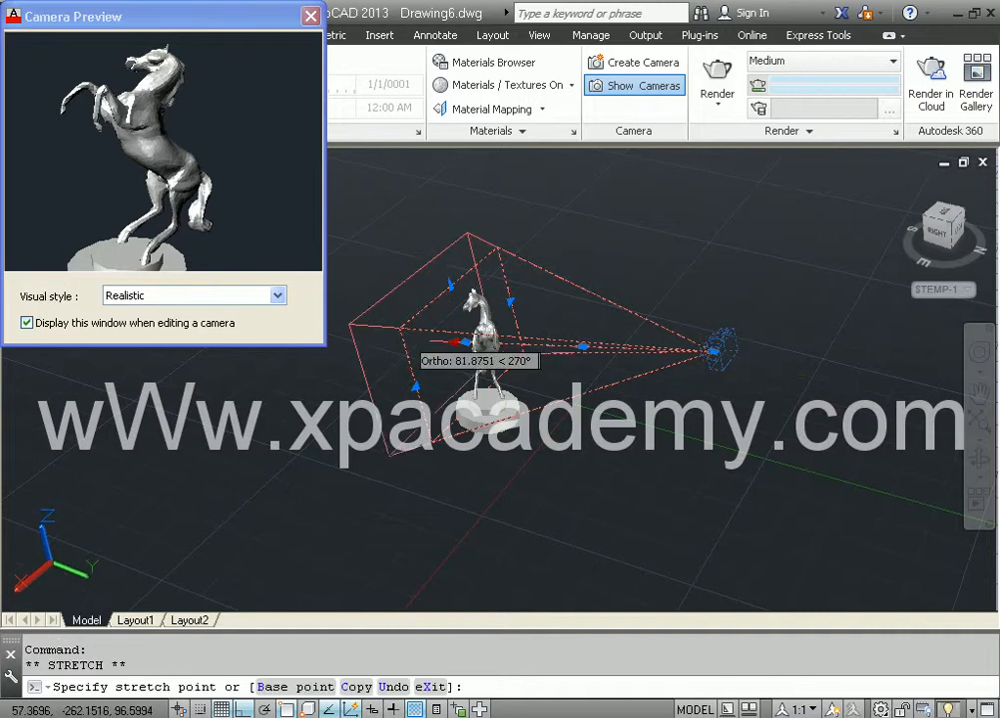
{"action": "left_click", "coordinate": [415, 339]}
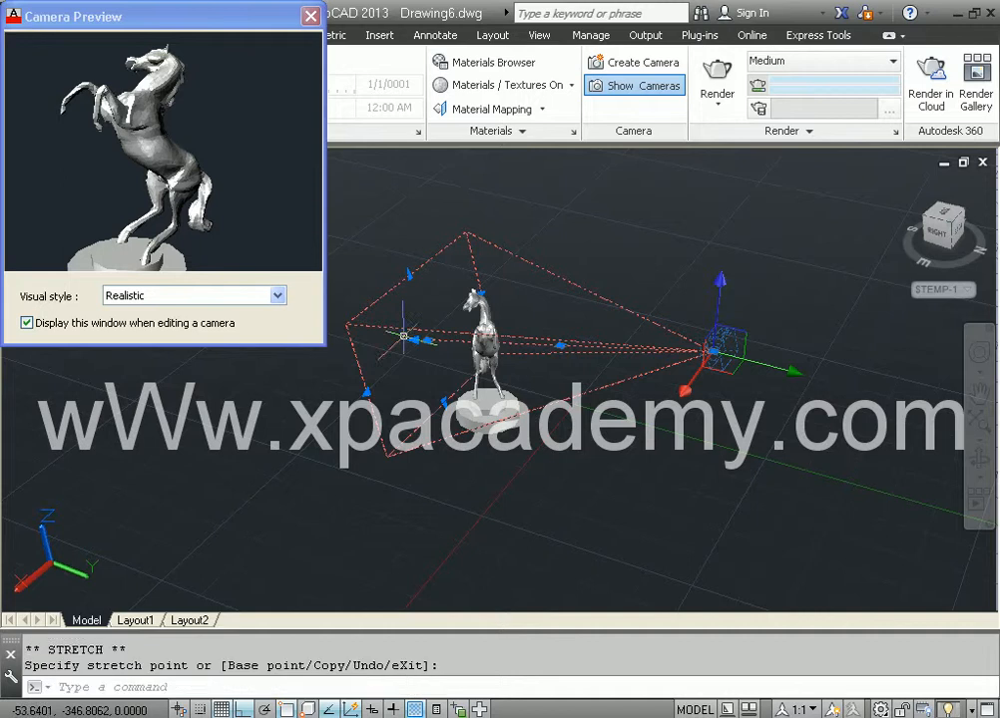
{"action": "left_click", "coordinate": [415, 339]}
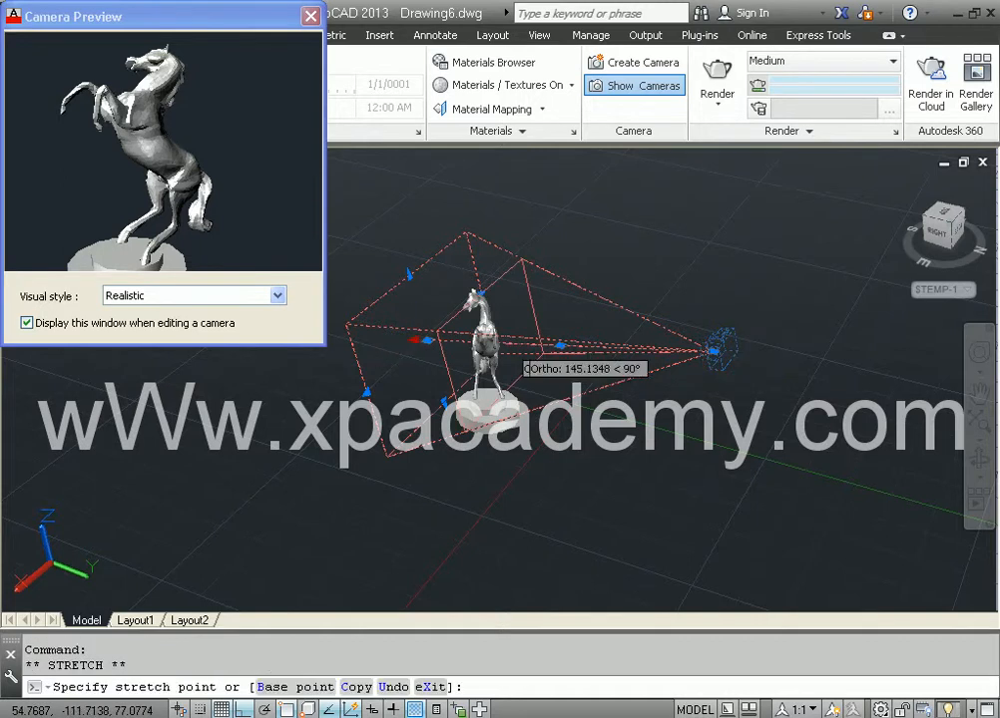
{"action": "left_click", "coordinate": [690, 395]}
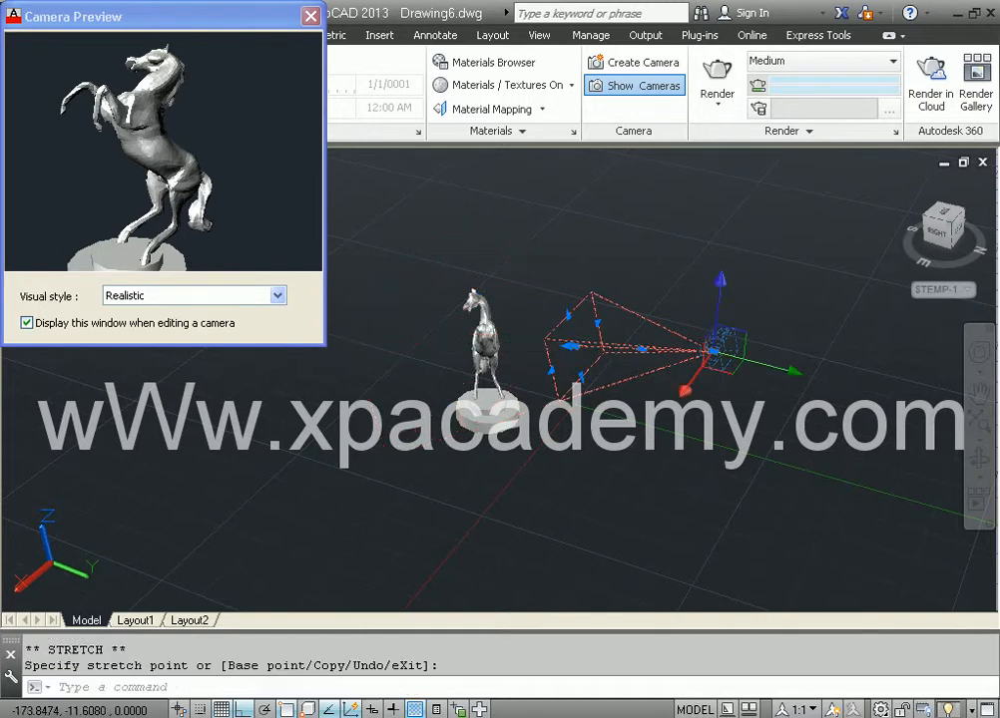
Move the camera about 147 units away from the horse along Y, and move its target about 164 units the opposite way to the horse
{"action": "middle_click_drag", "start_coordinate": [624, 431], "coordinate": [738, 471]}
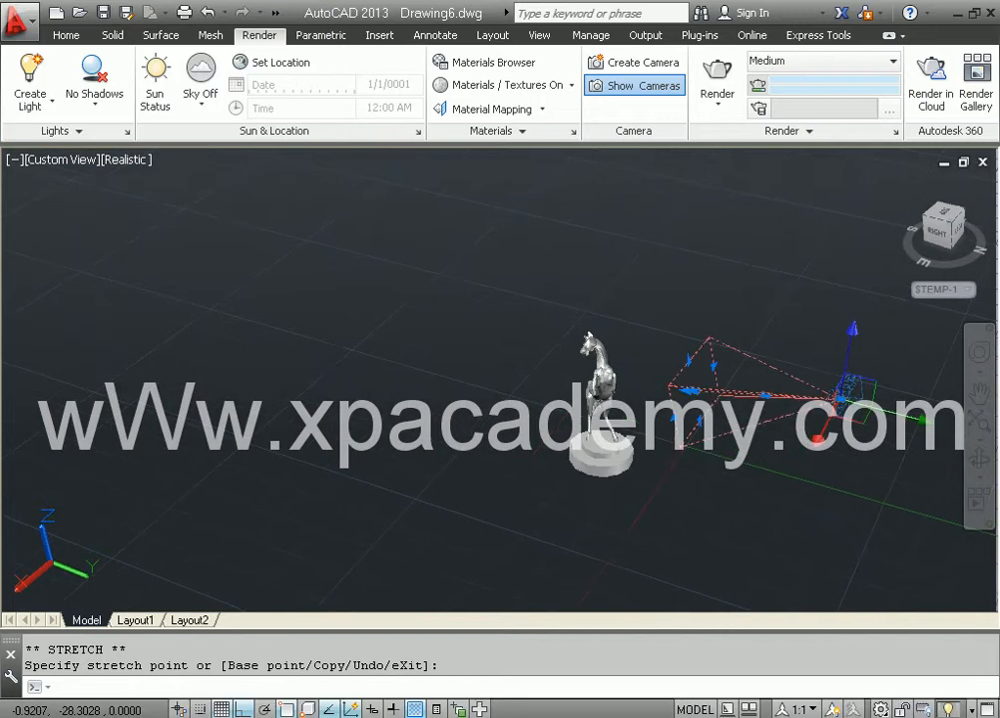
{"action": "left_click", "coordinate": [840, 399]}
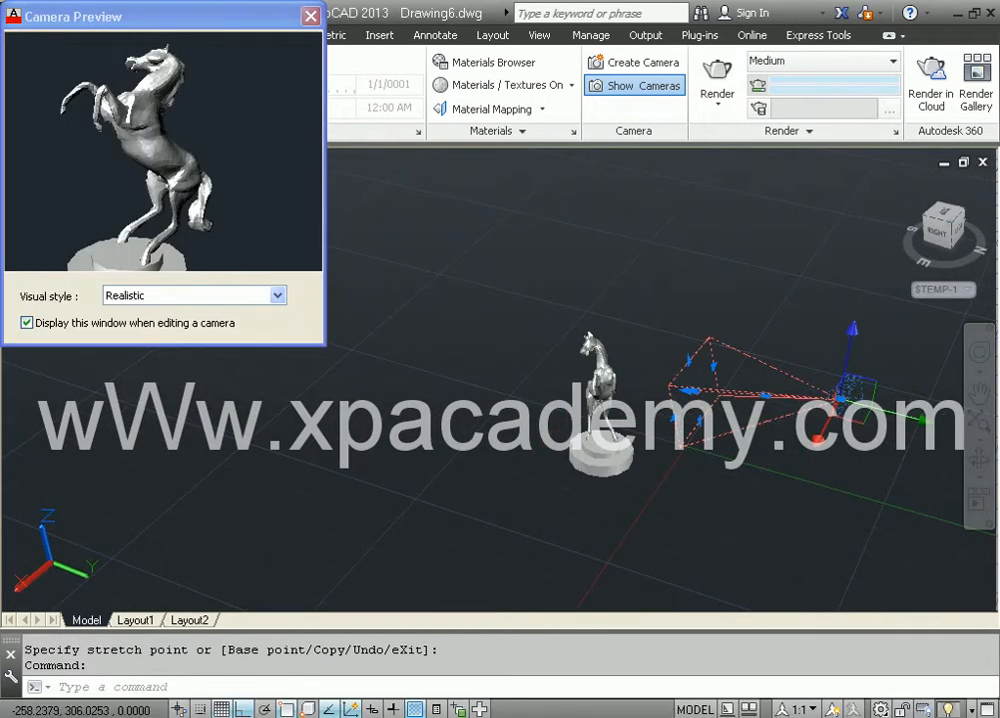
{"action": "left_click", "coordinate": [840, 399]}
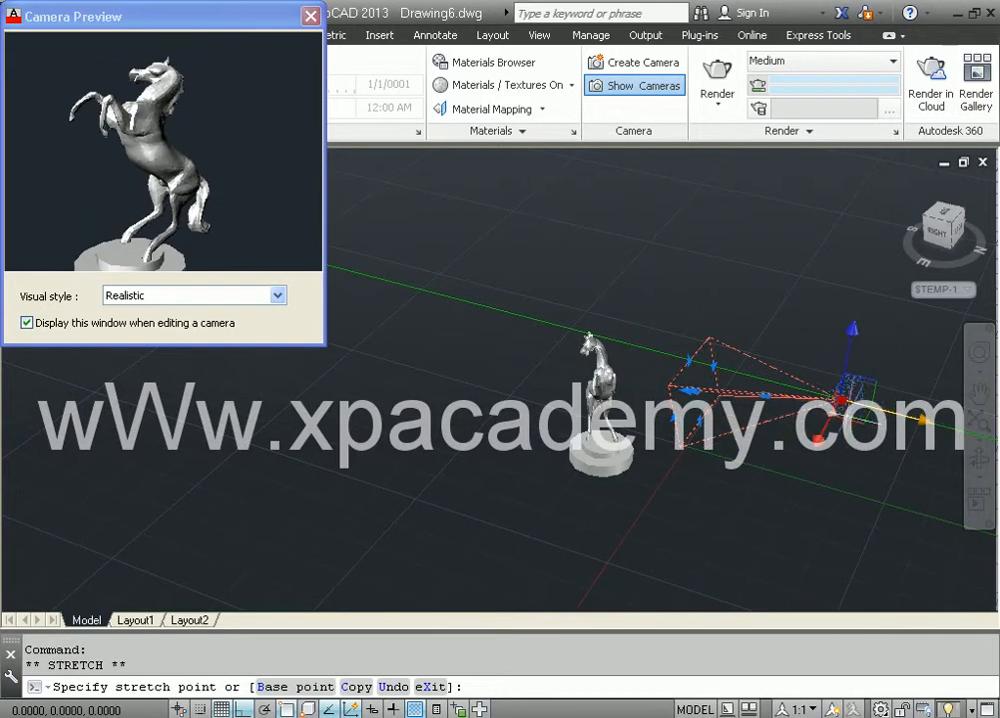
{"action": "middle_click_drag", "start_coordinate": [846, 394], "coordinate": [711, 364]}
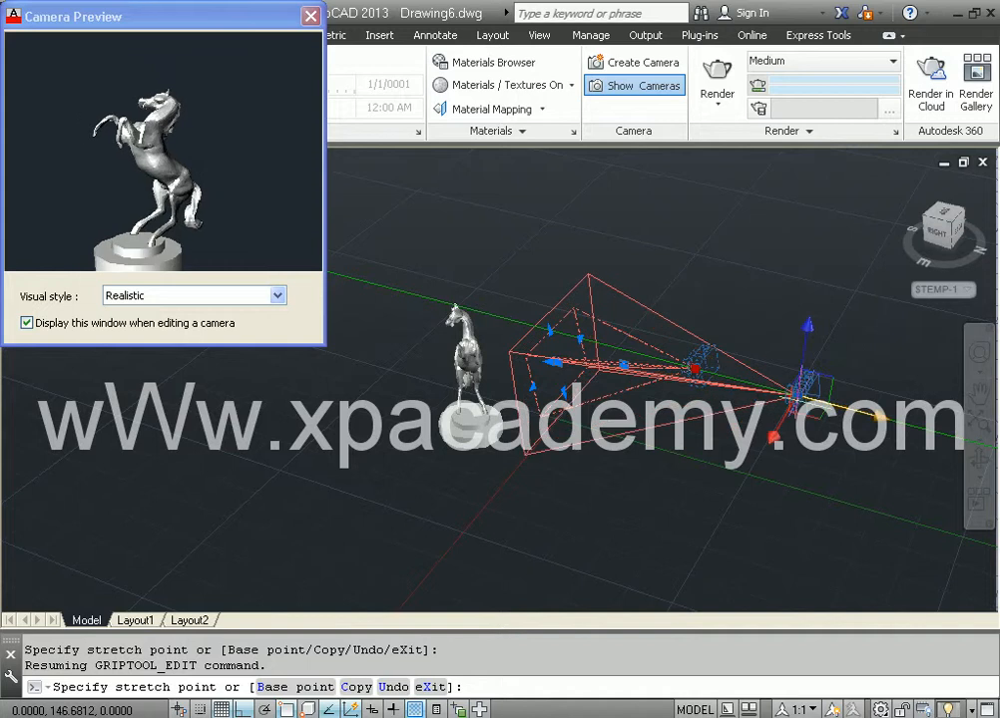
{"action": "left_click", "coordinate": [798, 395]}
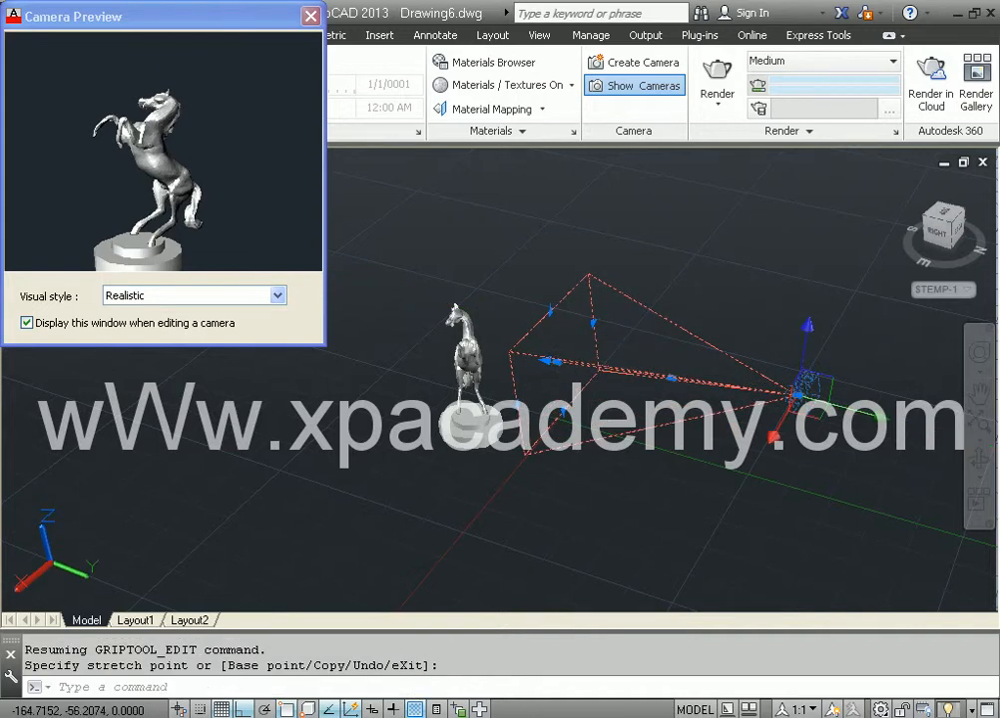
{"action": "left_click", "coordinate": [555, 361]}
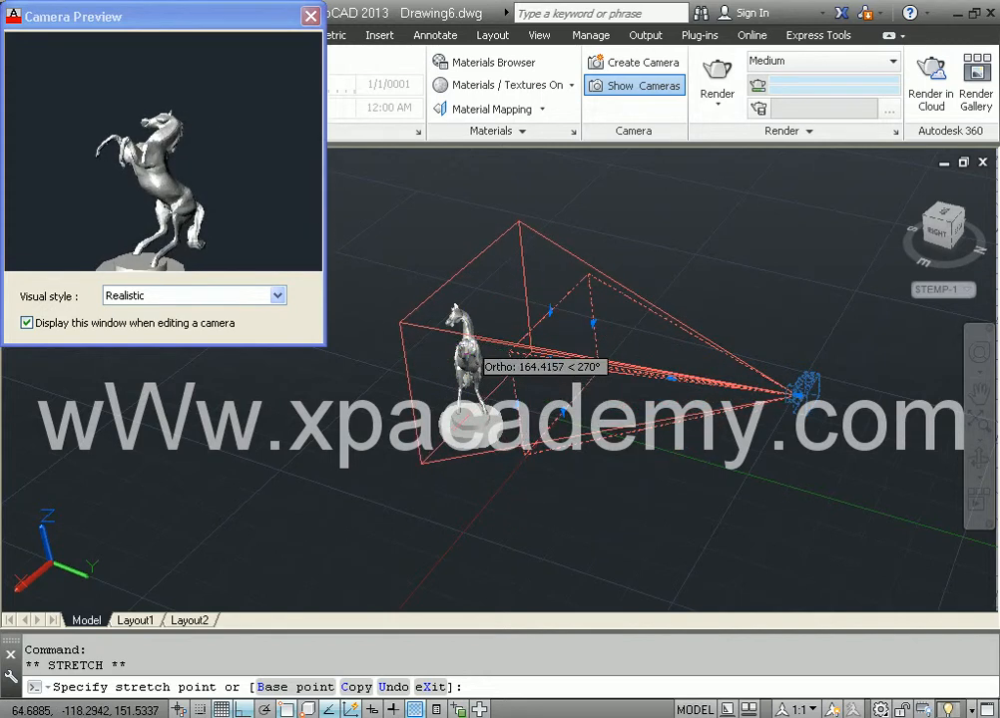
{"action": "left_click", "coordinate": [461, 345]}
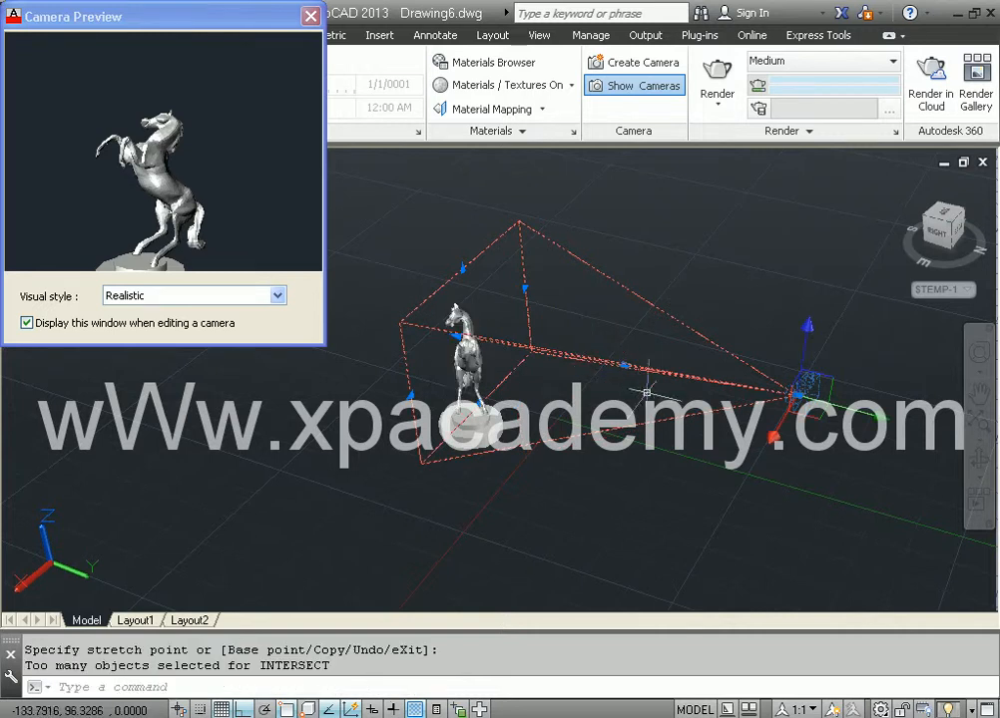
Move the camera along the positive X axis so it views the statue obliquely
{"action": "left_click", "coordinate": [775, 432]}
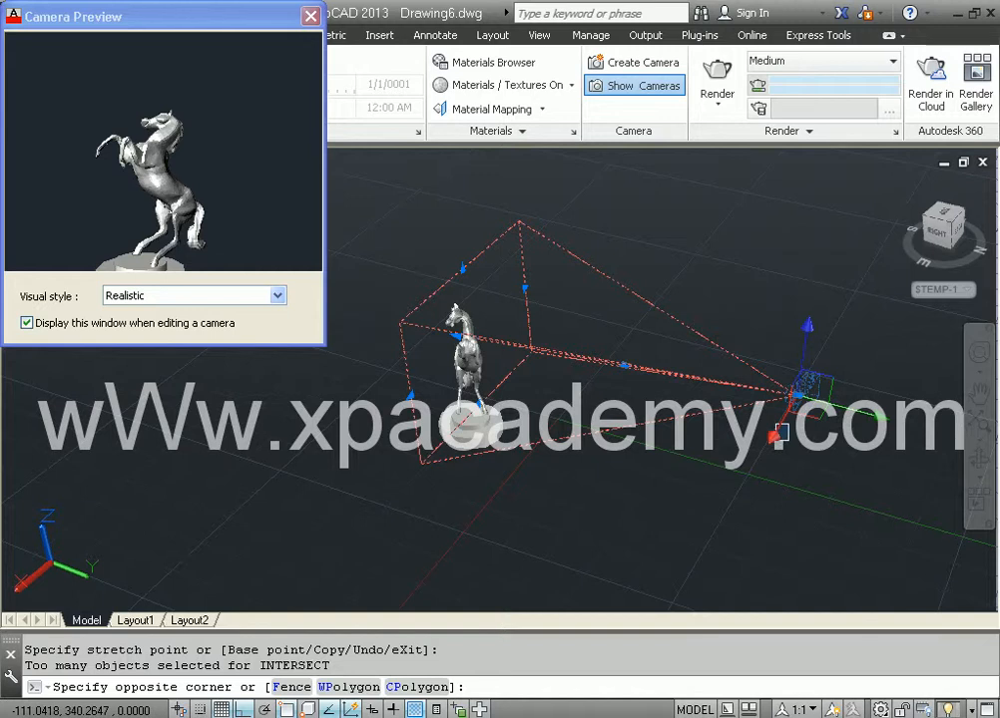
{"action": "left_click", "coordinate": [784, 438]}
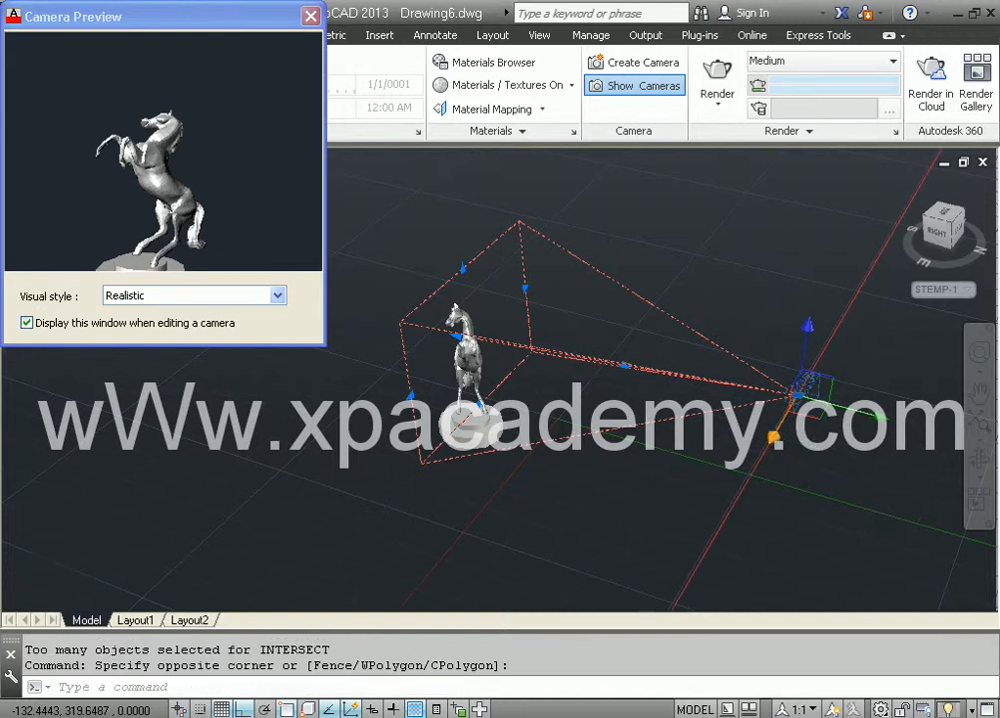
{"action": "left_click", "coordinate": [774, 437]}
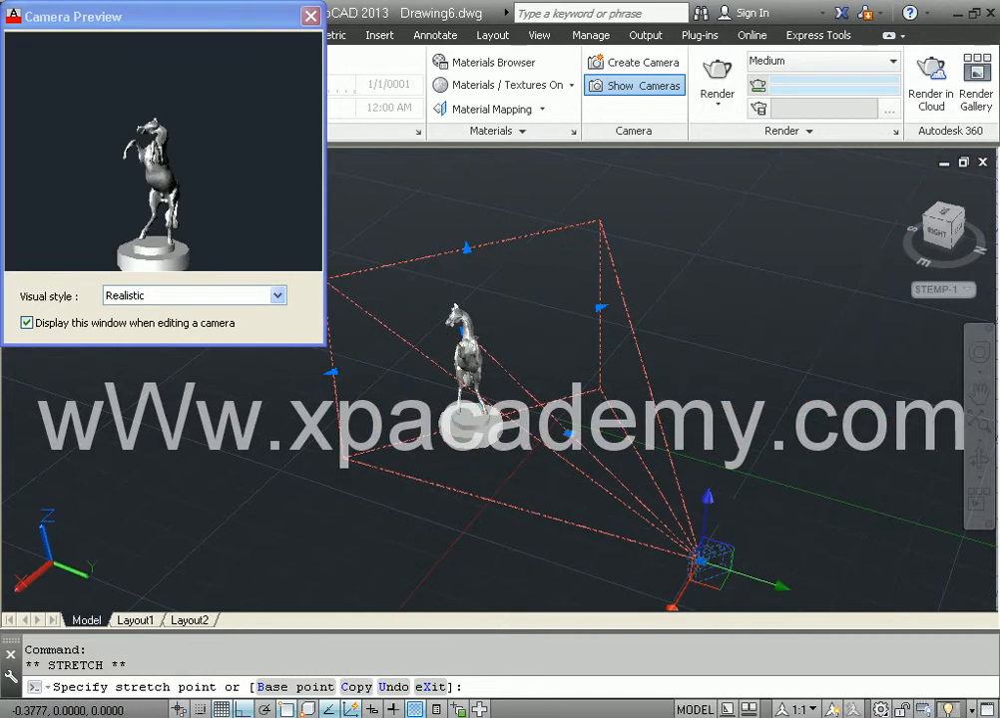
{"action": "left_click", "coordinate": [705, 551]}
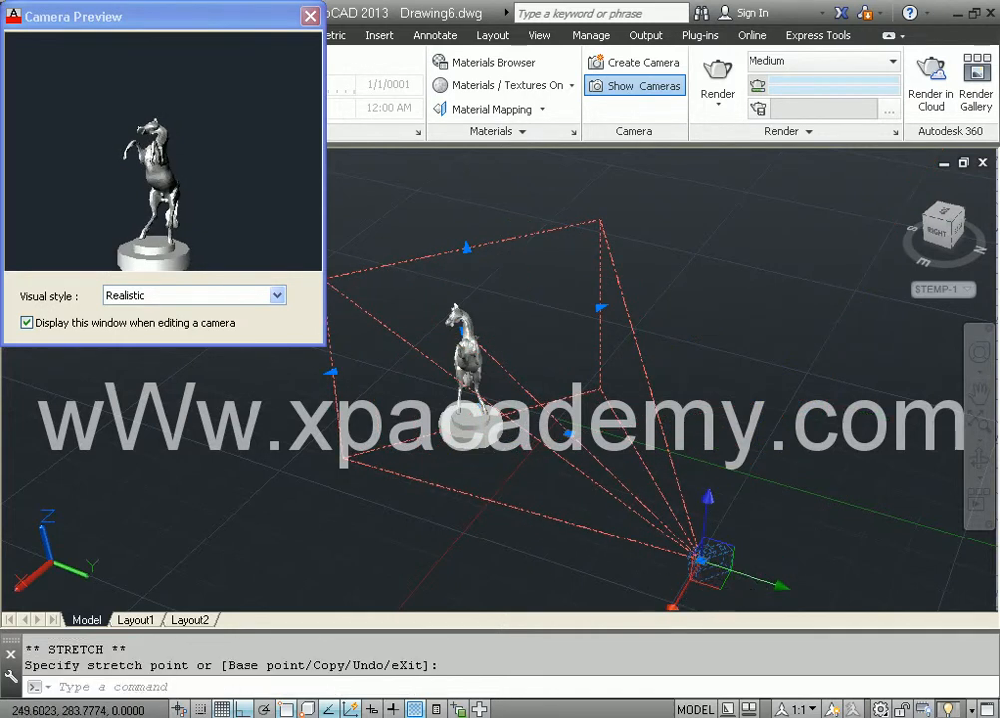
Raise the camera about 224 units along Z so it looks down on the statue and its base
{"action": "left_click", "coordinate": [789, 461]}
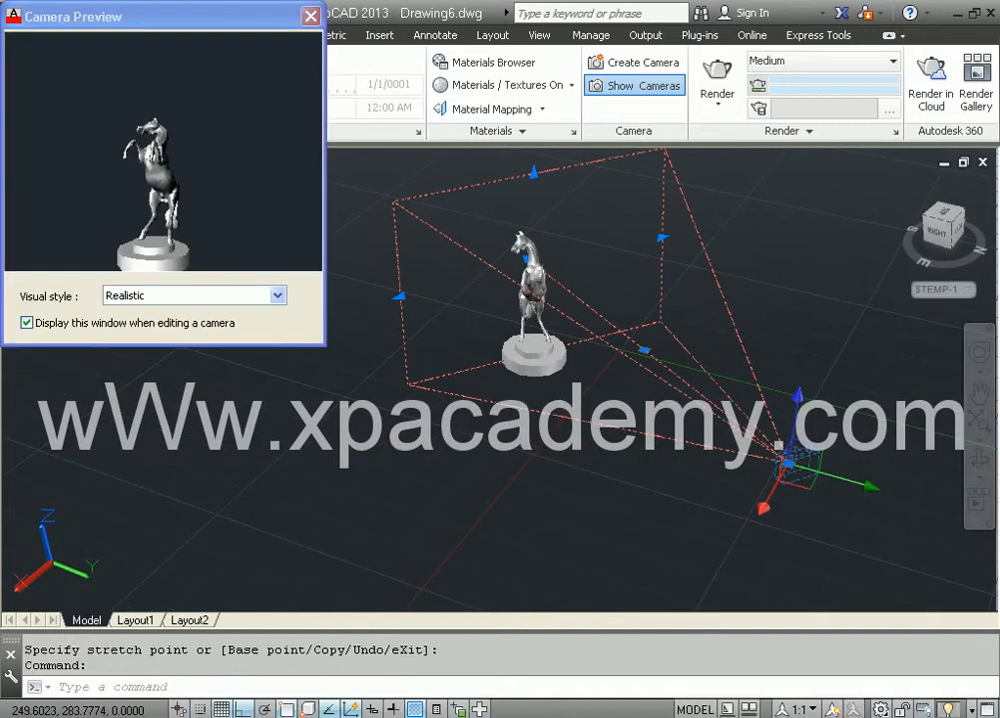
{"action": "left_click", "coordinate": [788, 462]}
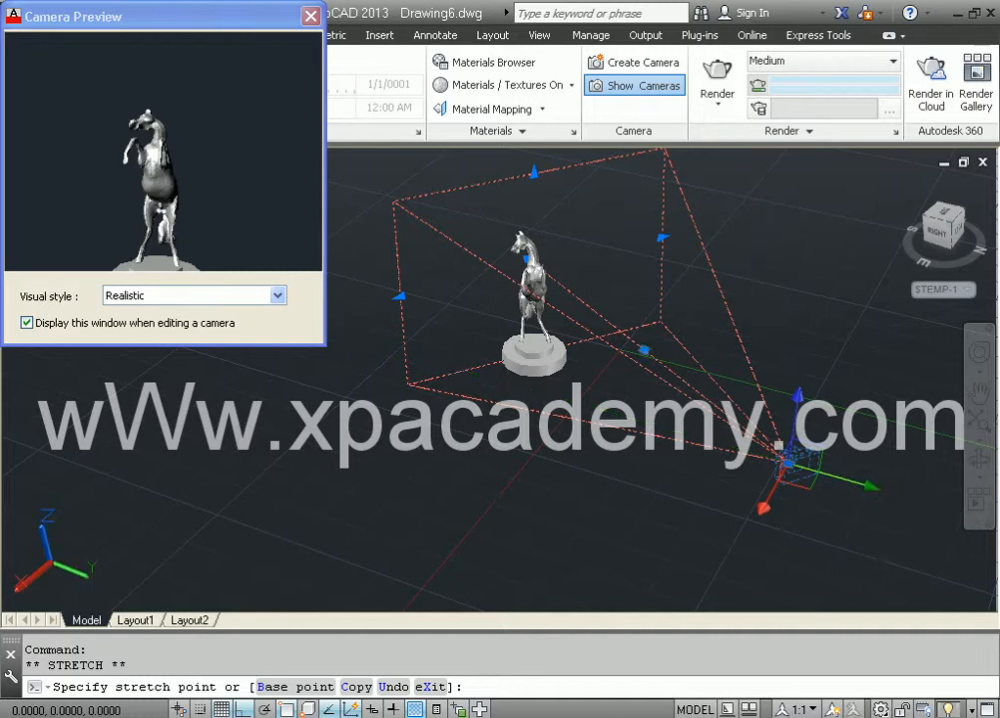
{"action": "left_click", "coordinate": [788, 462]}
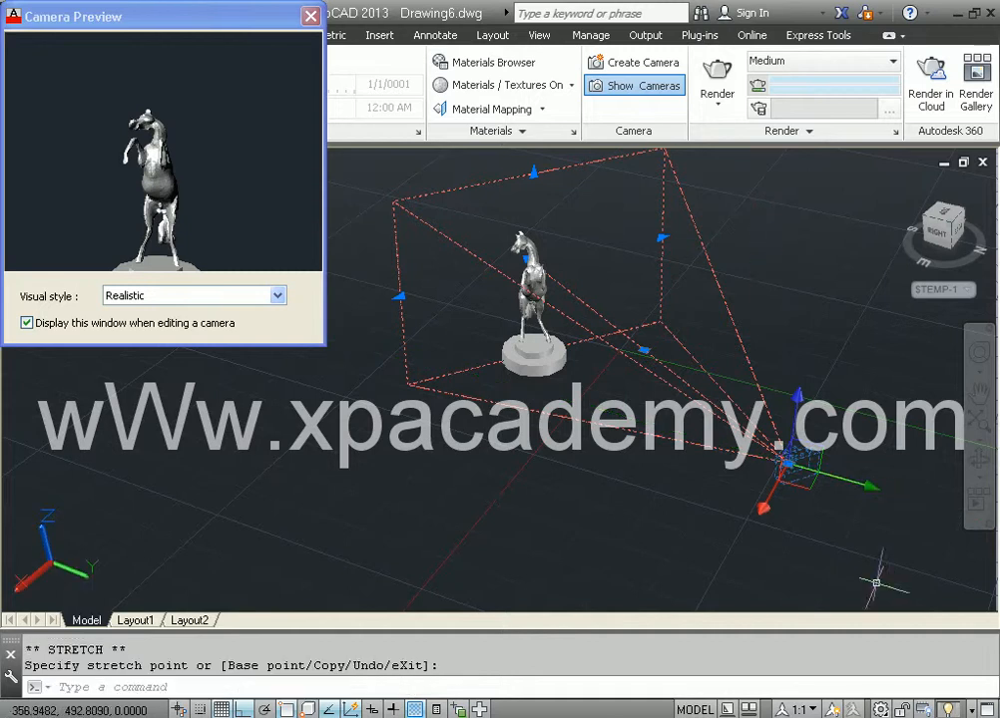
{"action": "left_click", "coordinate": [797, 432]}
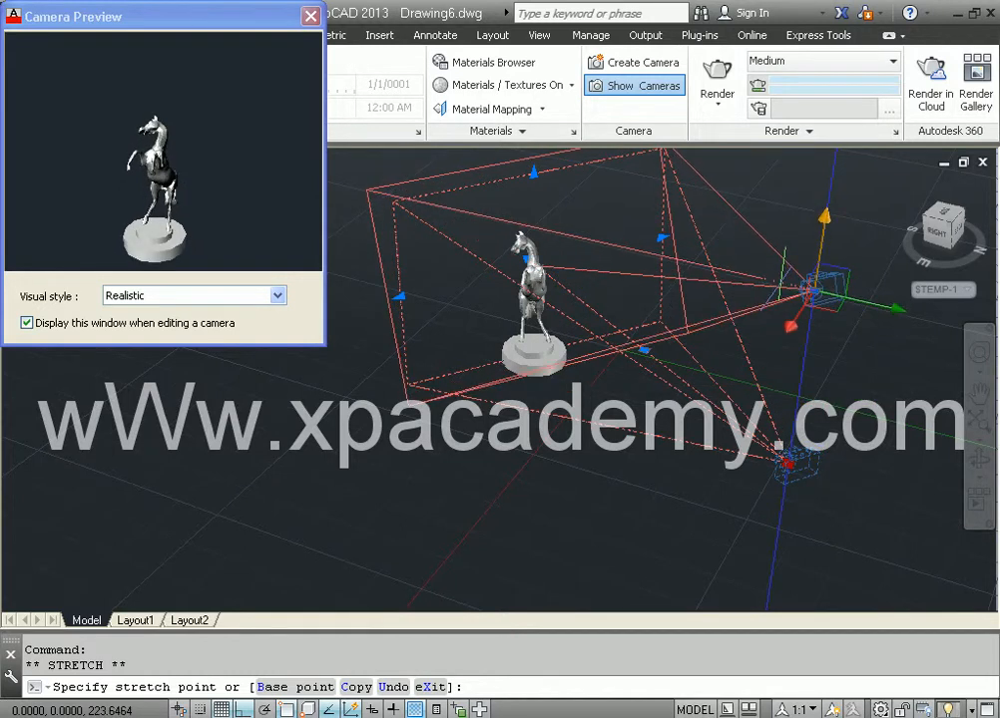
{"action": "left_click", "coordinate": [814, 292]}
Move the camera about 341 units along negative X and about 139 units along negative Y towards the horse
{"action": "middle_click_drag", "start_coordinate": [729, 439], "coordinate": [634, 439], "text": "shift"}
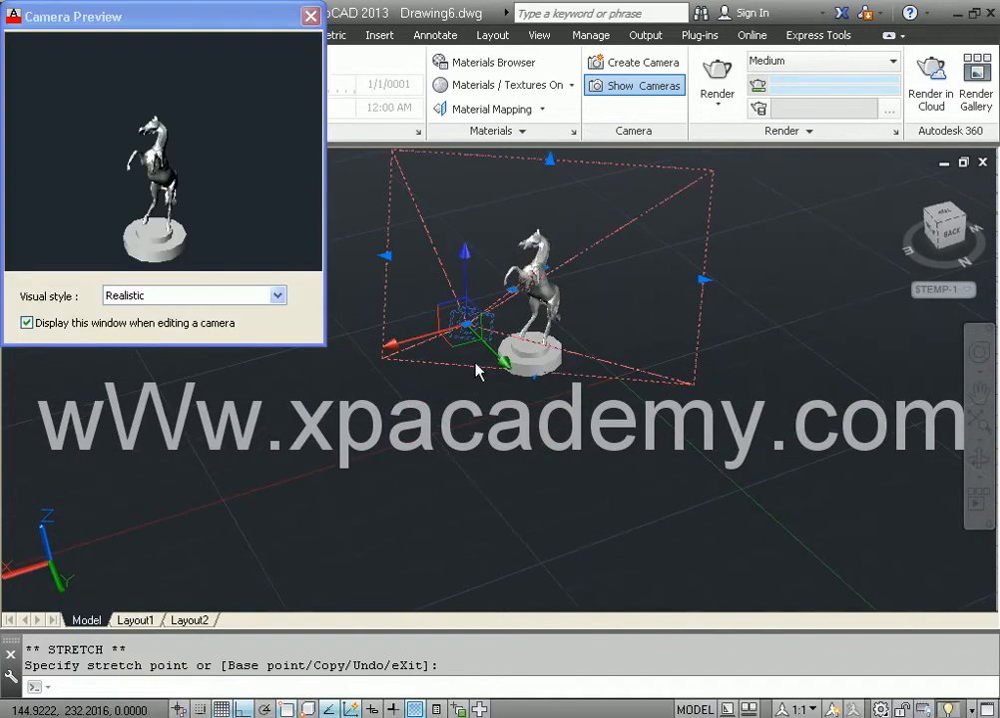
{"action": "left_click", "coordinate": [429, 332]}
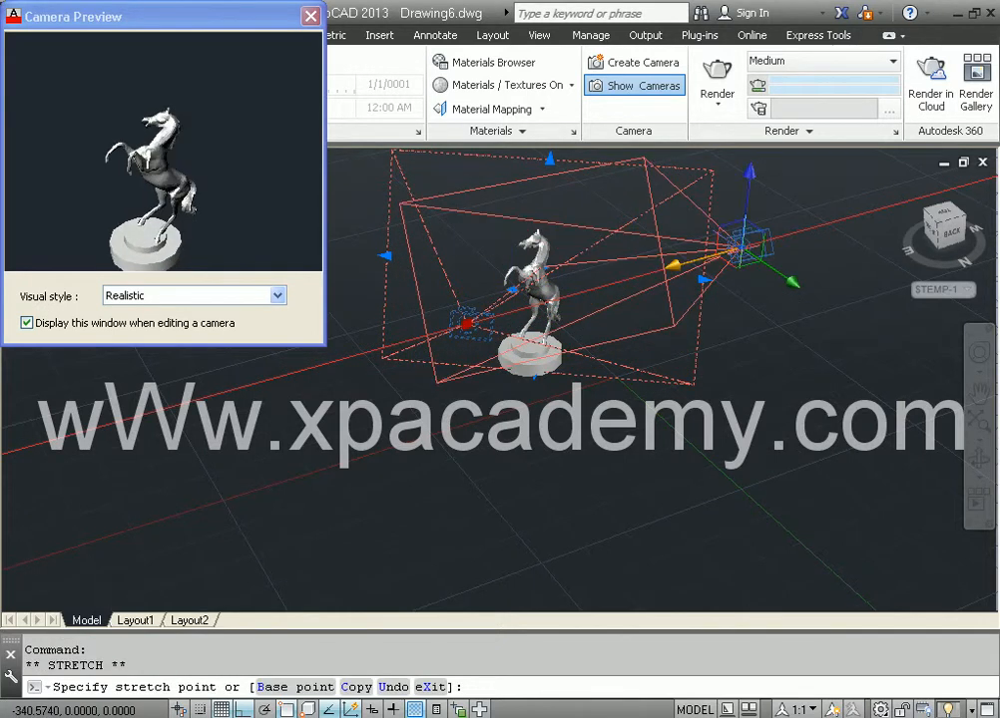
{"action": "left_click", "coordinate": [742, 247]}
{"action": "middle_click_drag", "start_coordinate": [710, 388], "coordinate": [724, 408], "text": "shift"}
{"action": "left_click", "coordinate": [731, 368]}
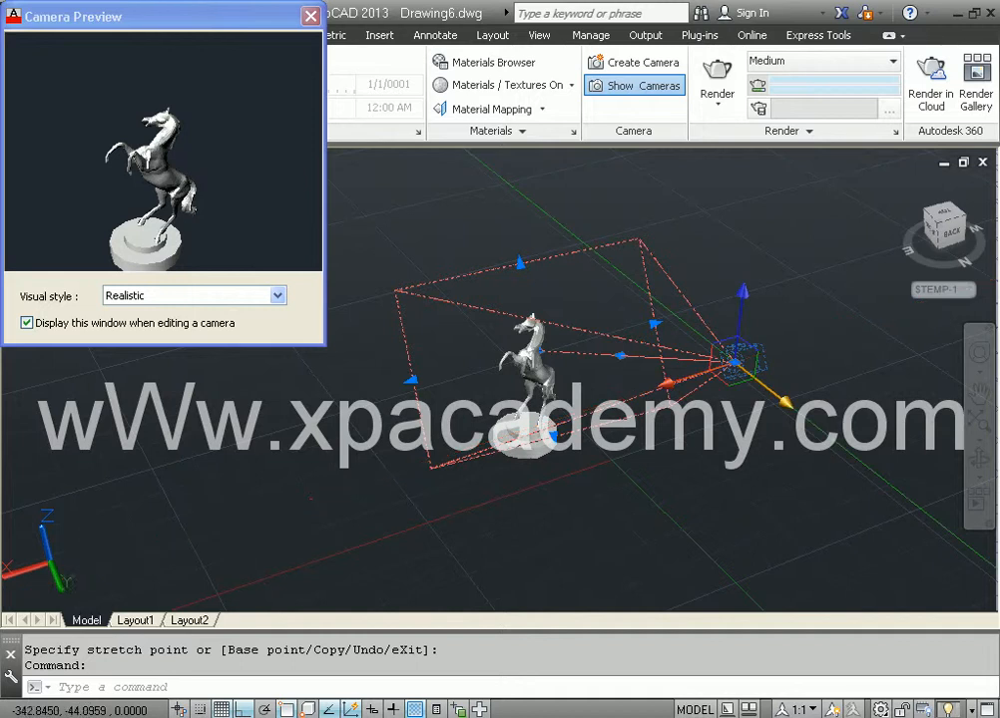
{"action": "left_click", "coordinate": [767, 390]}
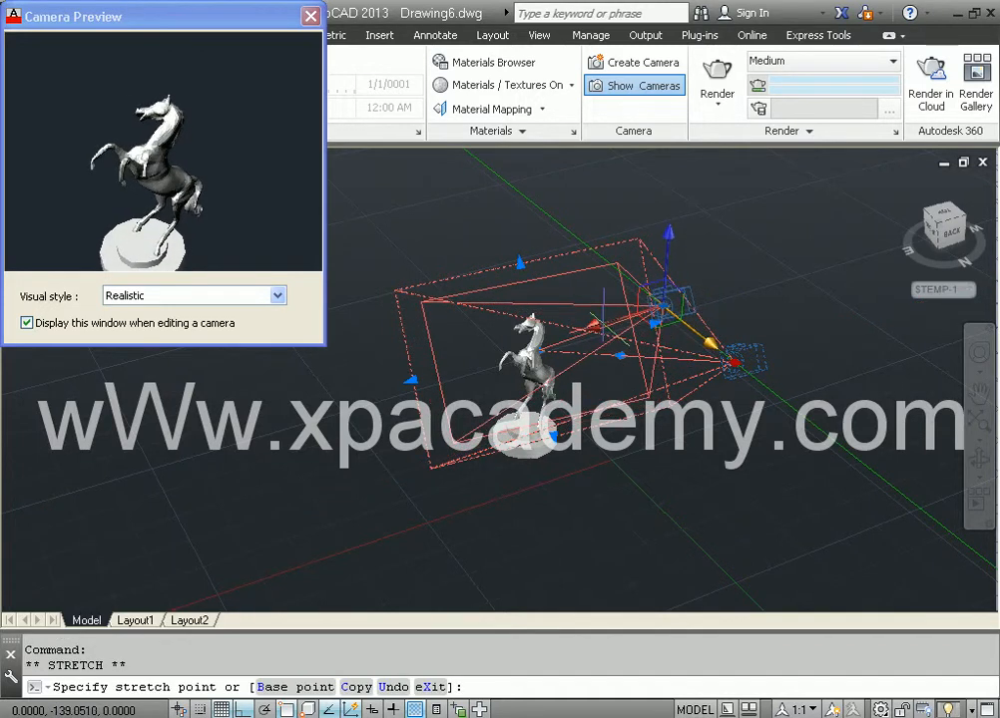
{"action": "left_click", "coordinate": [602, 324]}
Move the camera preview window clear of the ribbon and examine the camera's lens length and field of view in its properties
{"action": "middle_click_drag", "start_coordinate": [622, 434], "coordinate": [600, 482]}
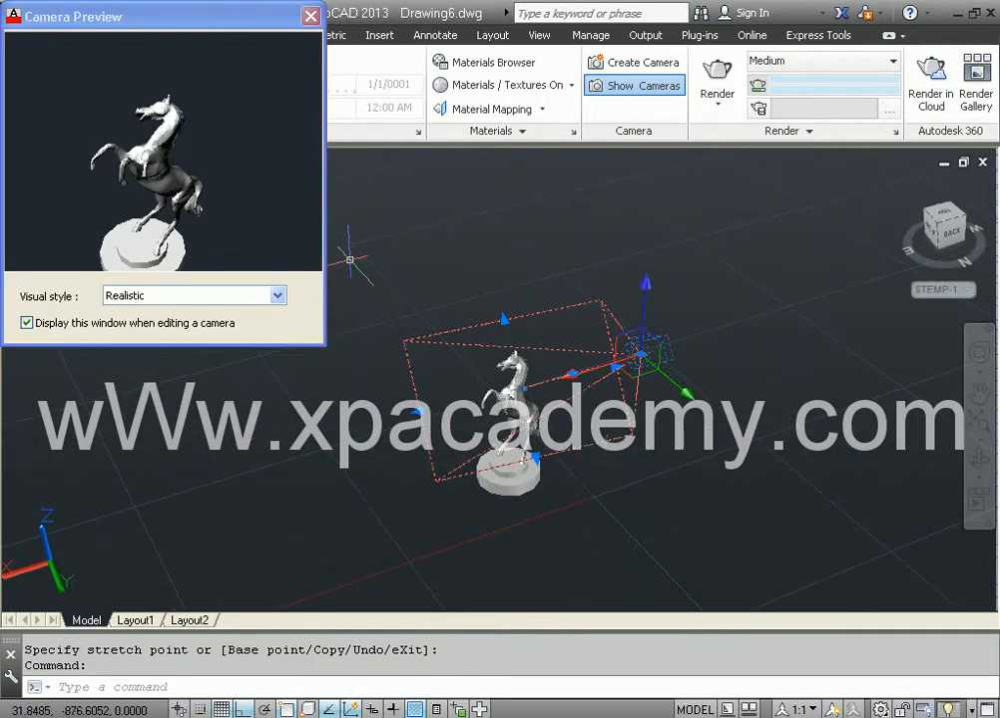
{"action": "left_click_drag", "start_coordinate": [204, 20], "coordinate": [196, 173]}
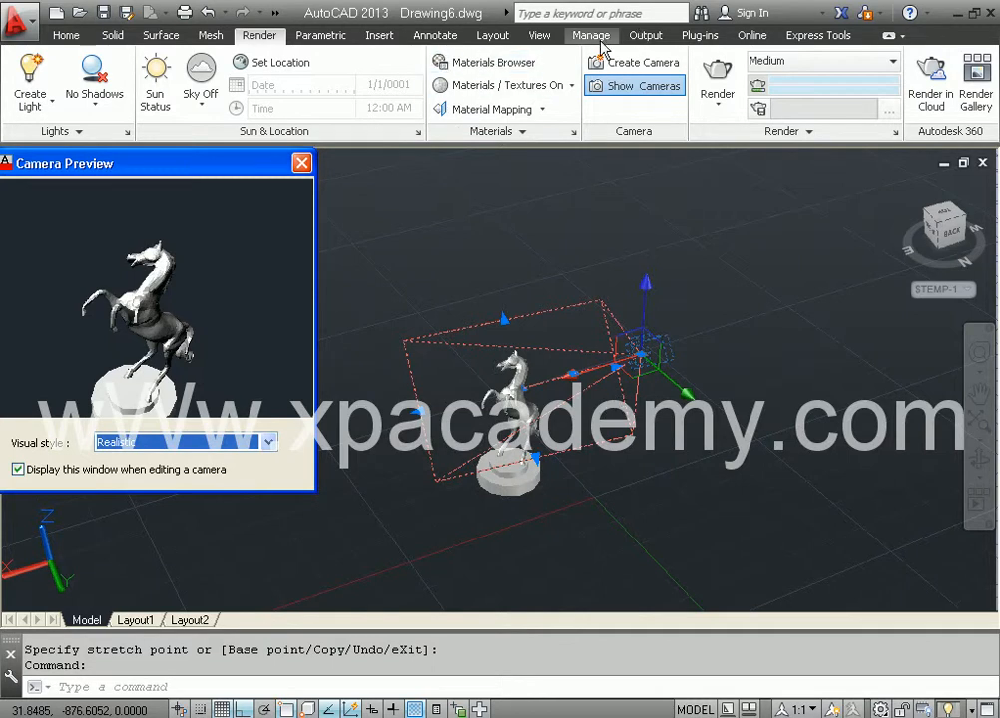
{"action": "left_click", "coordinate": [540, 36]}
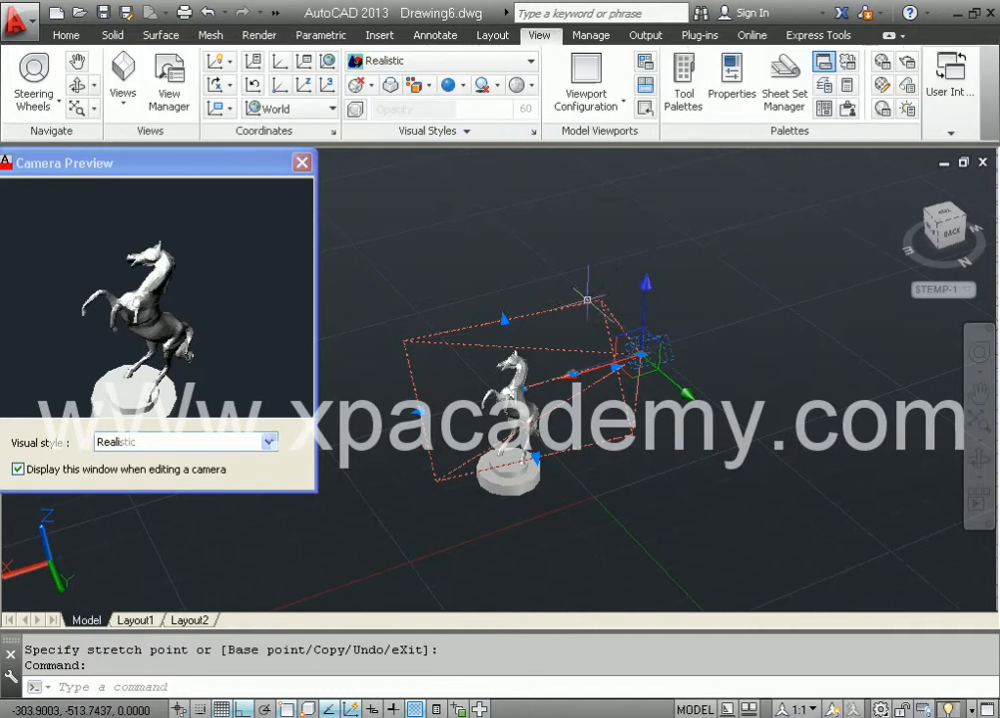
{"action": "left_click", "coordinate": [748, 80]}
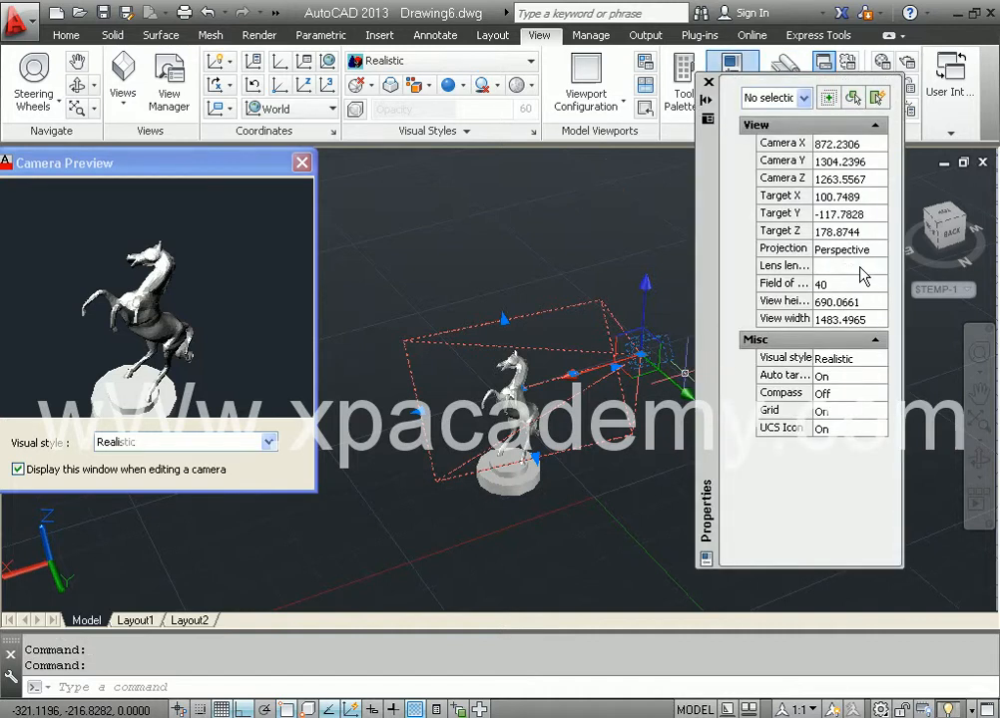
{"action": "left_click", "coordinate": [844, 269]}
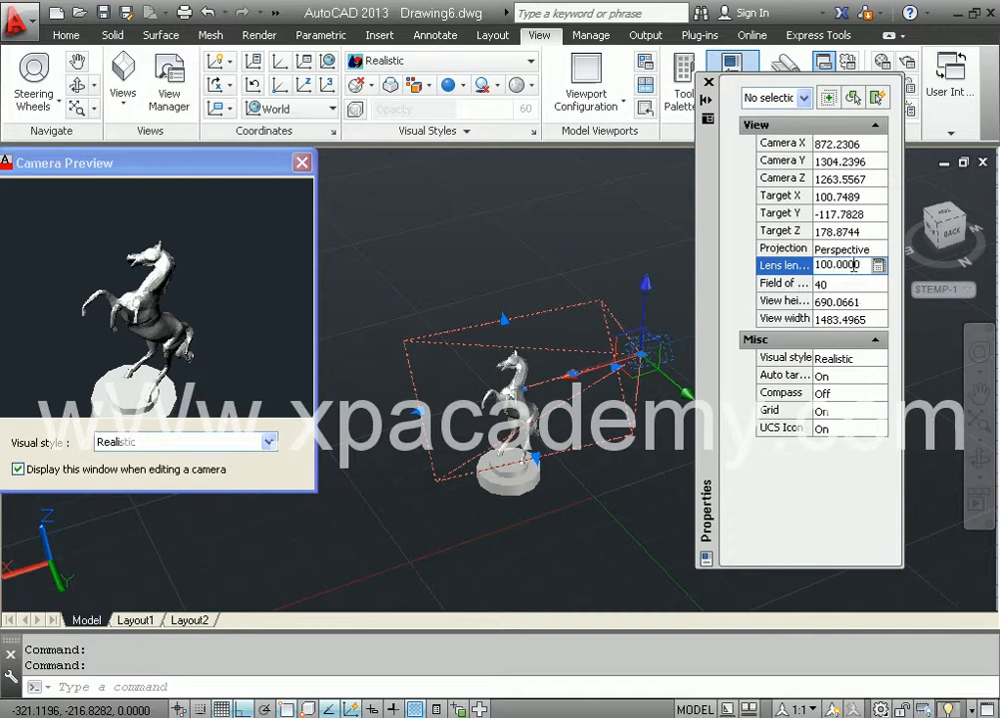
{"action": "left_click", "coordinate": [845, 285]}
{"action": "middle_click_drag", "start_coordinate": [615, 384], "coordinate": [568, 393]}
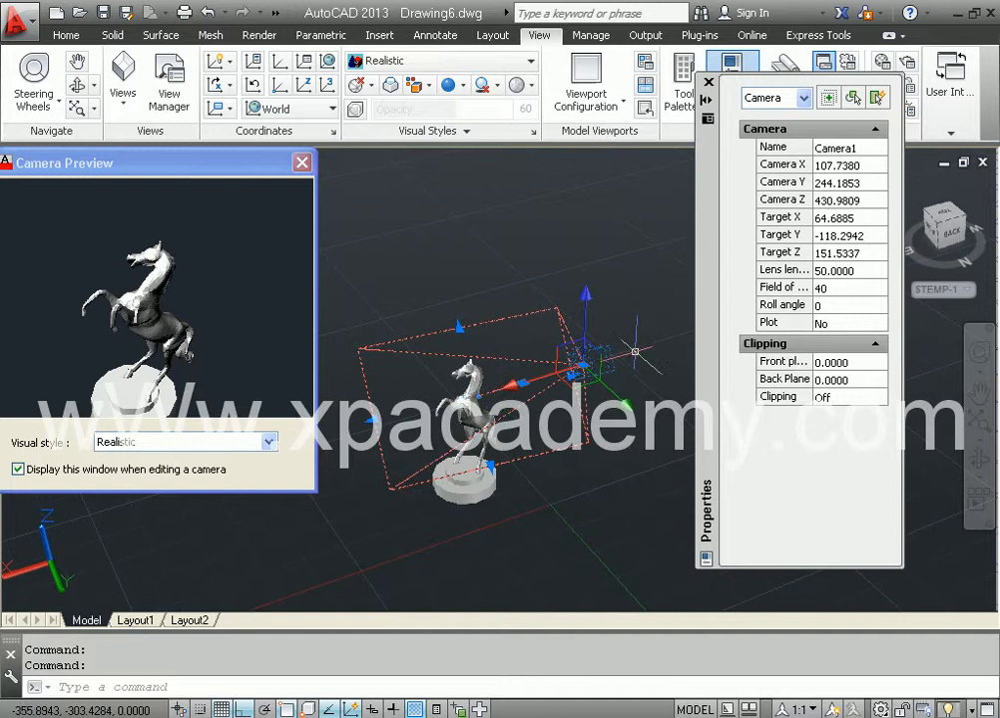
Move the camera about 75 units away from the horse along Y and close its properties
{"action": "left_click", "coordinate": [623, 405]}
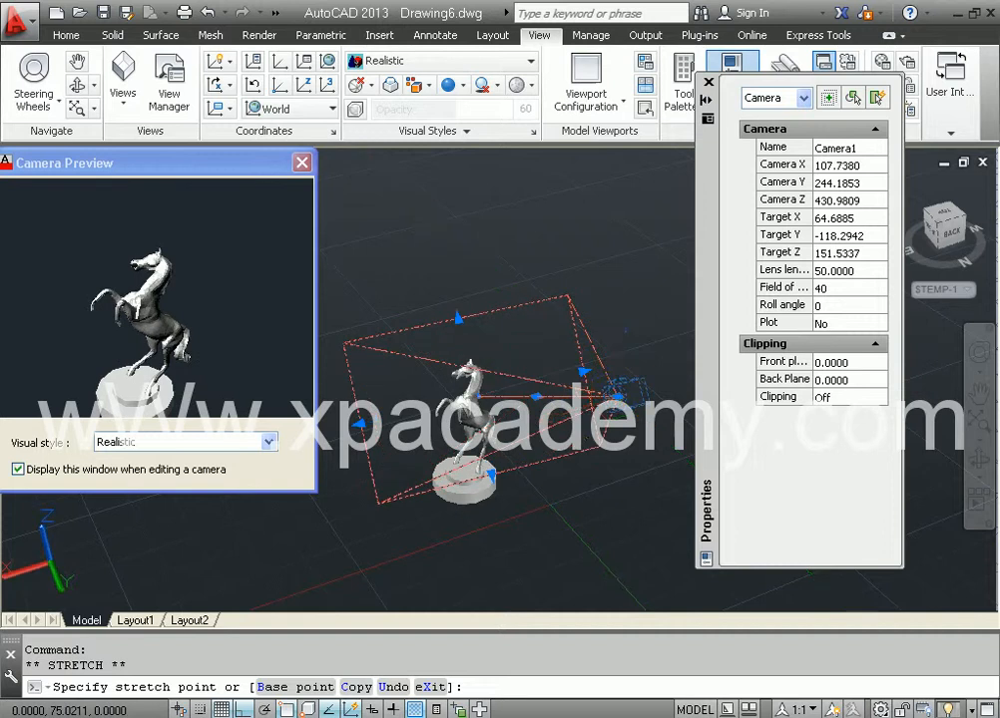
{"action": "left_click", "coordinate": [618, 387]}
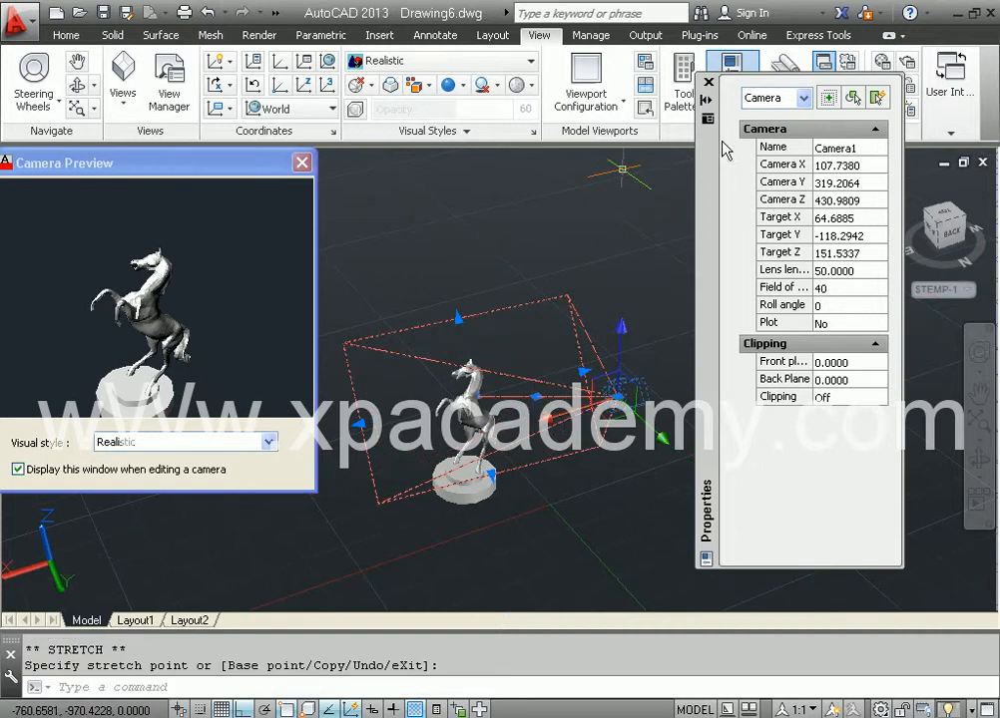
{"action": "left_click", "coordinate": [708, 84]}
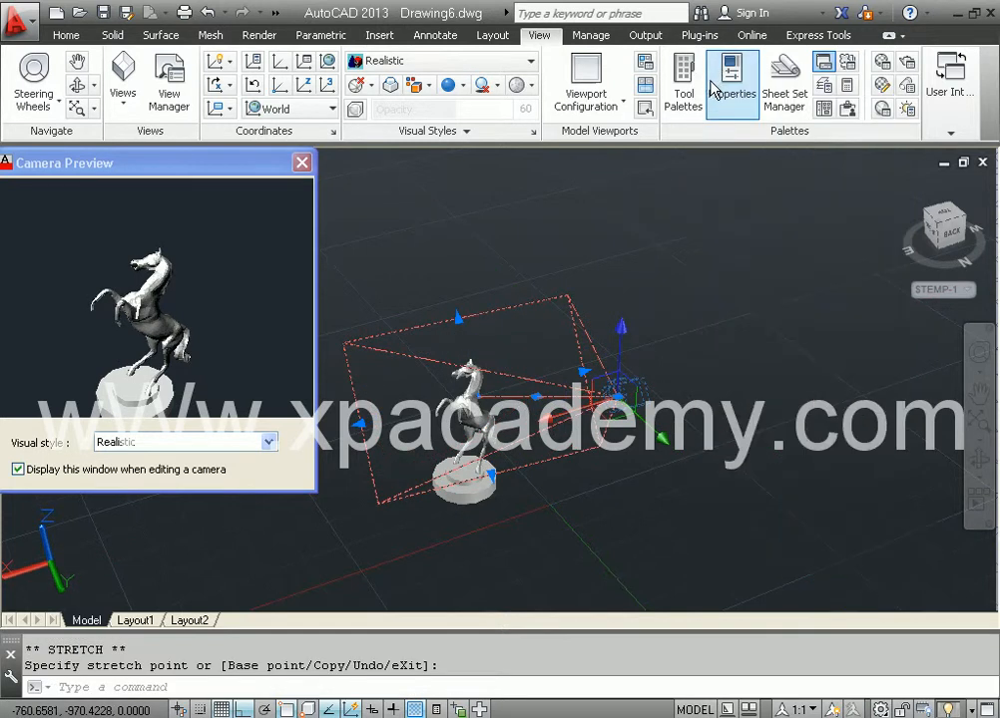
Reposition the camera preview window on the other side of the statue
{"action": "left_click_drag", "start_coordinate": [221, 170], "coordinate": [814, 165]}
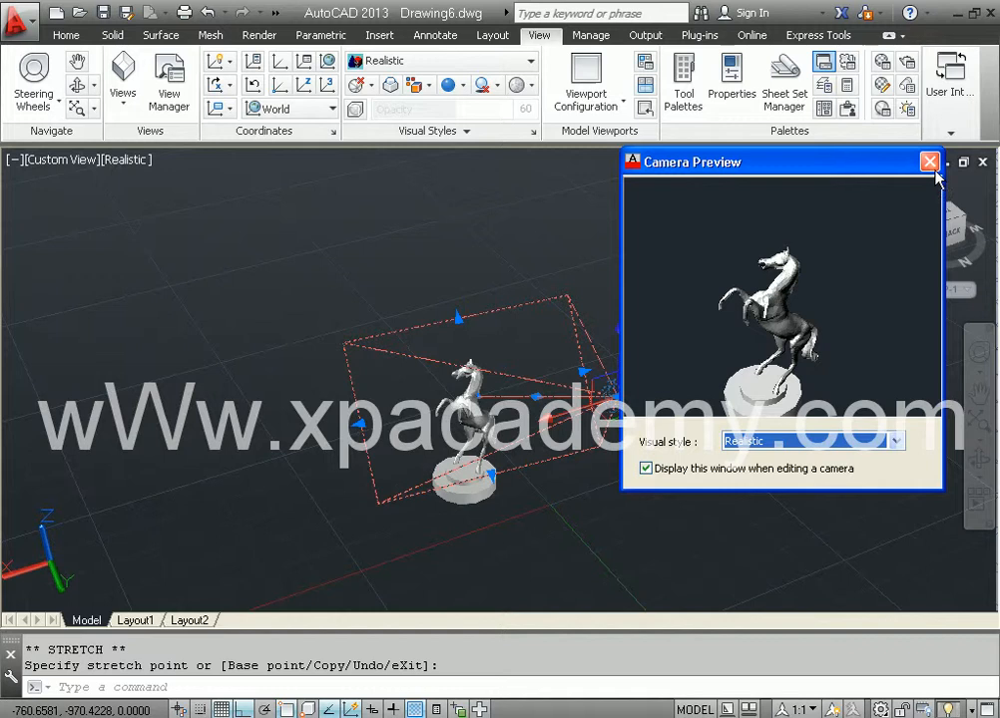
{"action": "left_click_drag", "start_coordinate": [824, 178], "coordinate": [838, 221]}
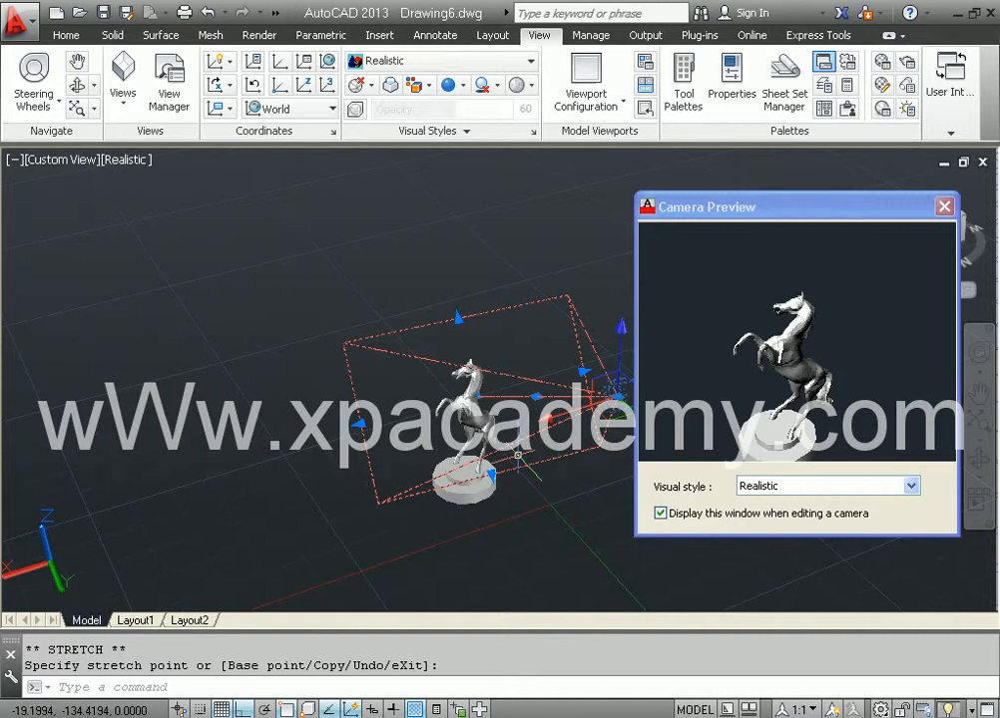
Examine the camera's viewing frustum and preview image from a low side view of the horse statue
{"action": "key", "text": "Escape"}
{"action": "middle_click_drag", "start_coordinate": [580, 493], "coordinate": [670, 446], "text": "shift"}
{"action": "scroll", "coordinate": [384, 489], "scroll_direction": "up", "scroll_amount": 2}
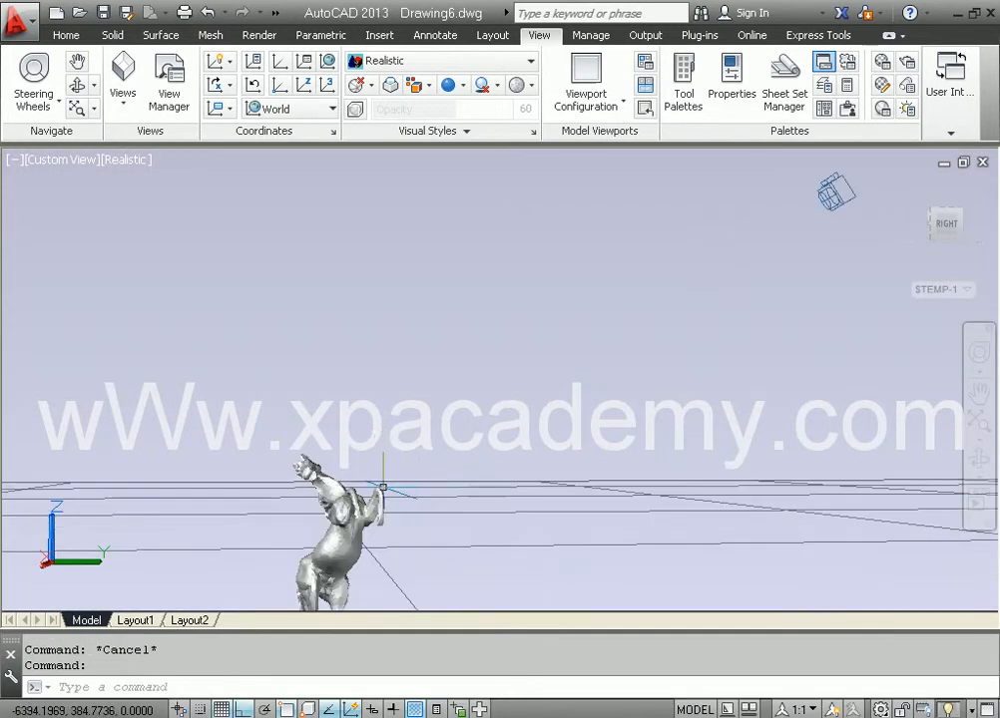
{"action": "middle_click_drag", "start_coordinate": [384, 489], "coordinate": [390, 450]}
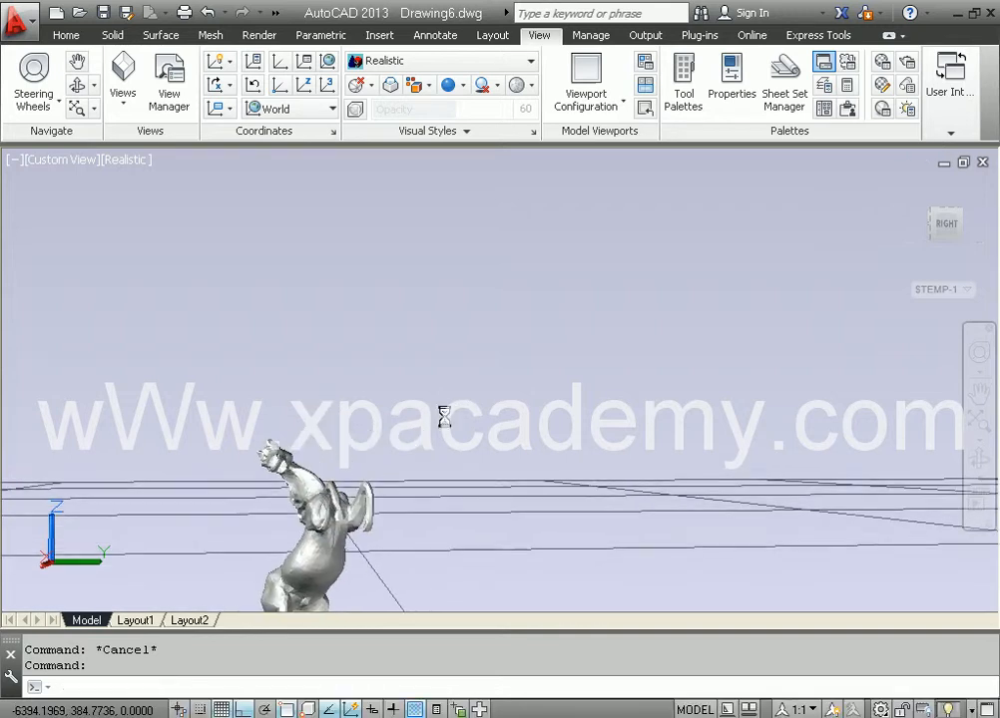
{"action": "middle_click_drag", "start_coordinate": [620, 339], "coordinate": [514, 415]}
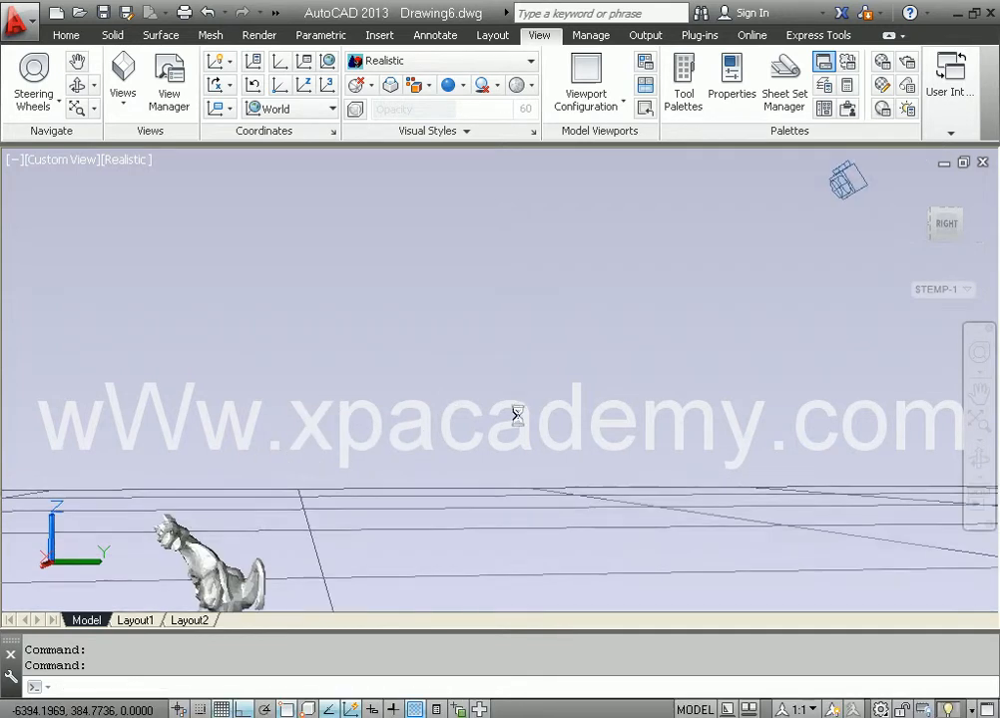
{"action": "left_click", "coordinate": [833, 185]}
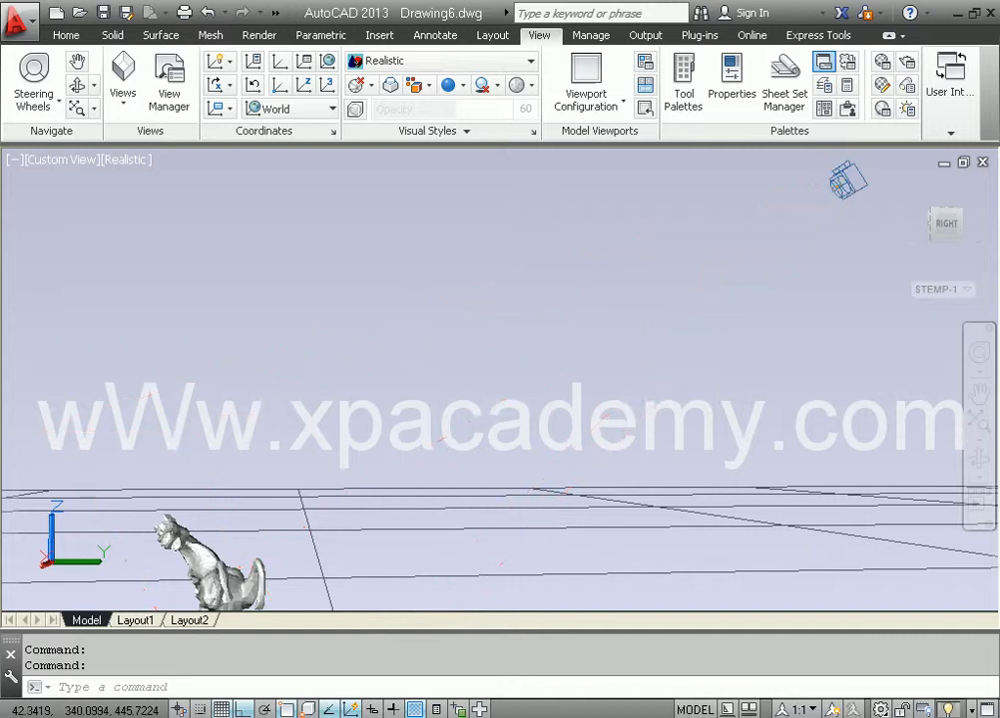
{"action": "left_click", "coordinate": [838, 182]}
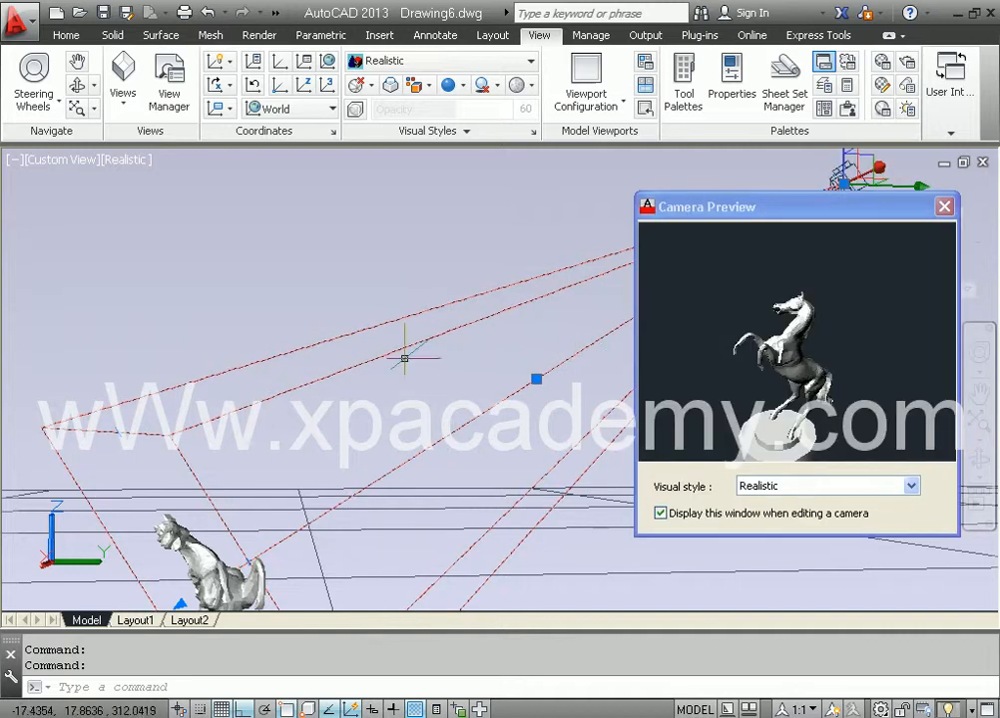
{"action": "key", "text": "Escape"}
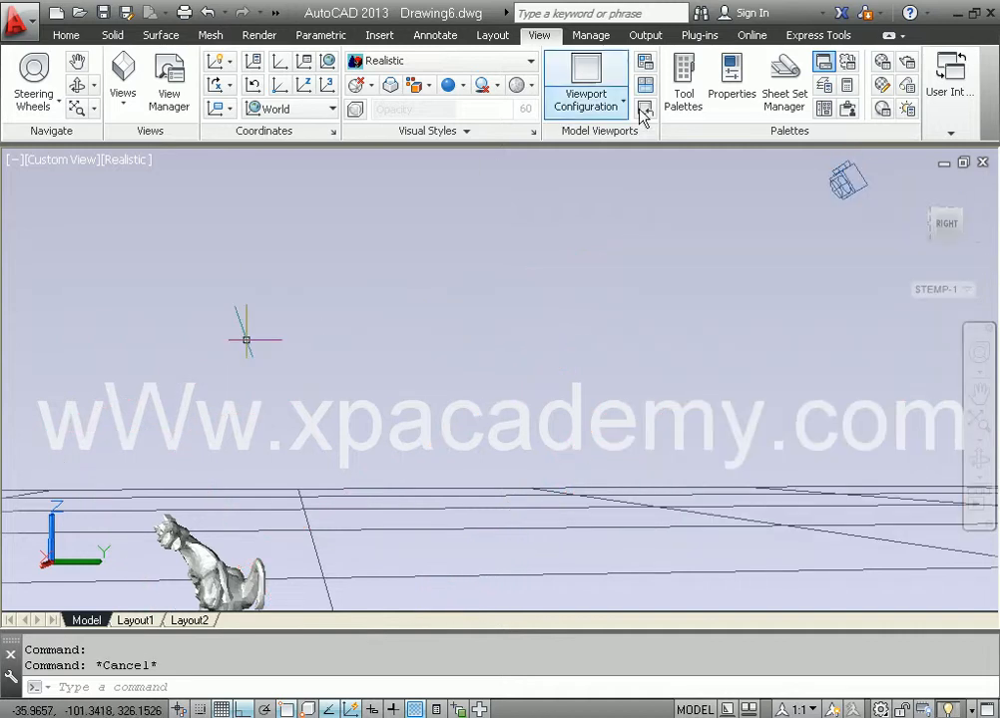
{"action": "key", "text": "Escape"}
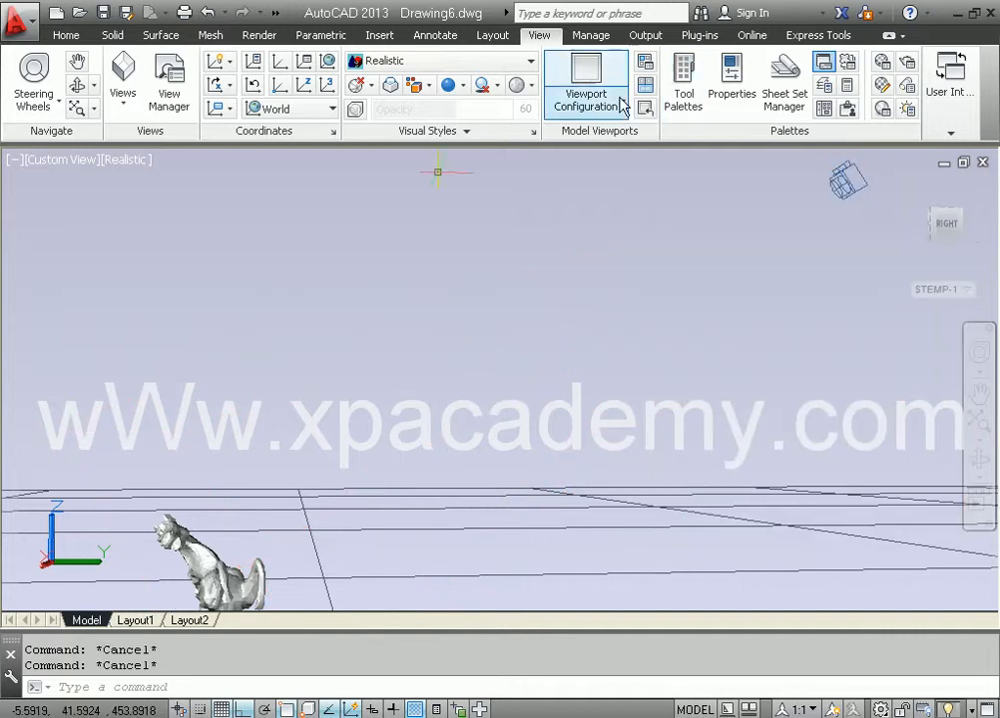
Render the current custom view with the Medium preset
{"action": "left_click", "coordinate": [258, 36]}
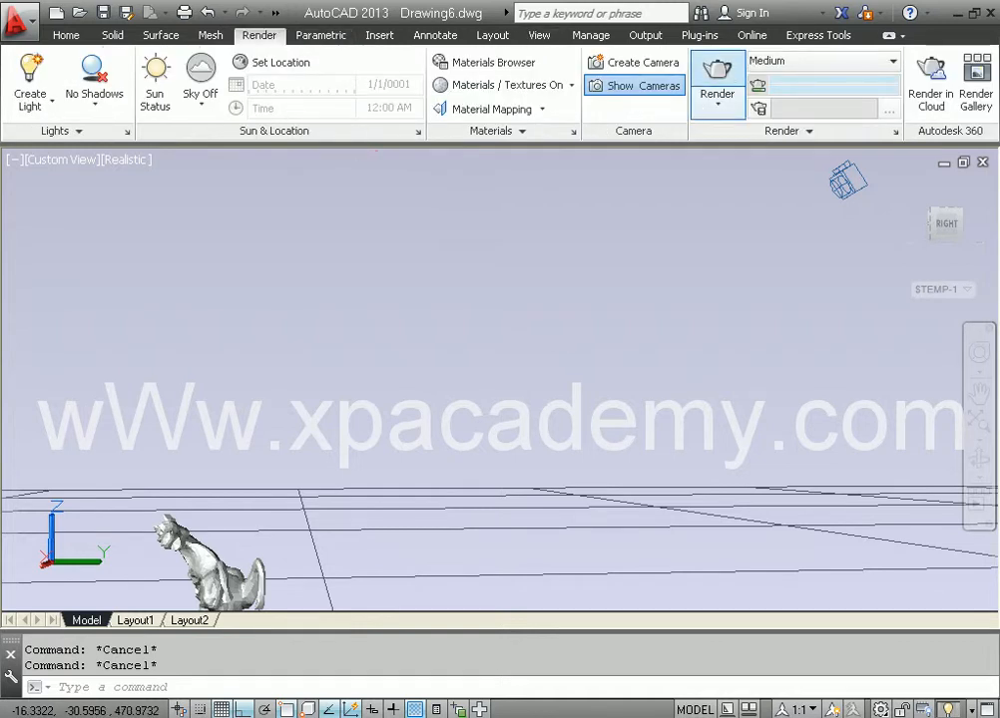
{"action": "left_click", "coordinate": [717, 80]}
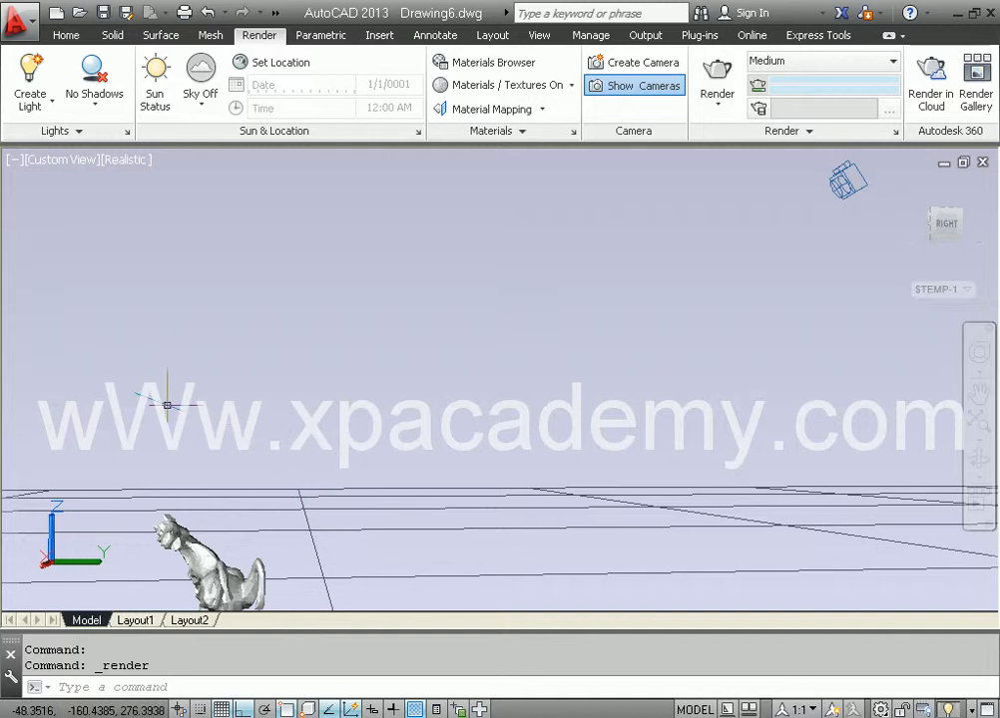
Switch the viewport to the saved Camera1 view
{"action": "left_click", "coordinate": [539, 36]}
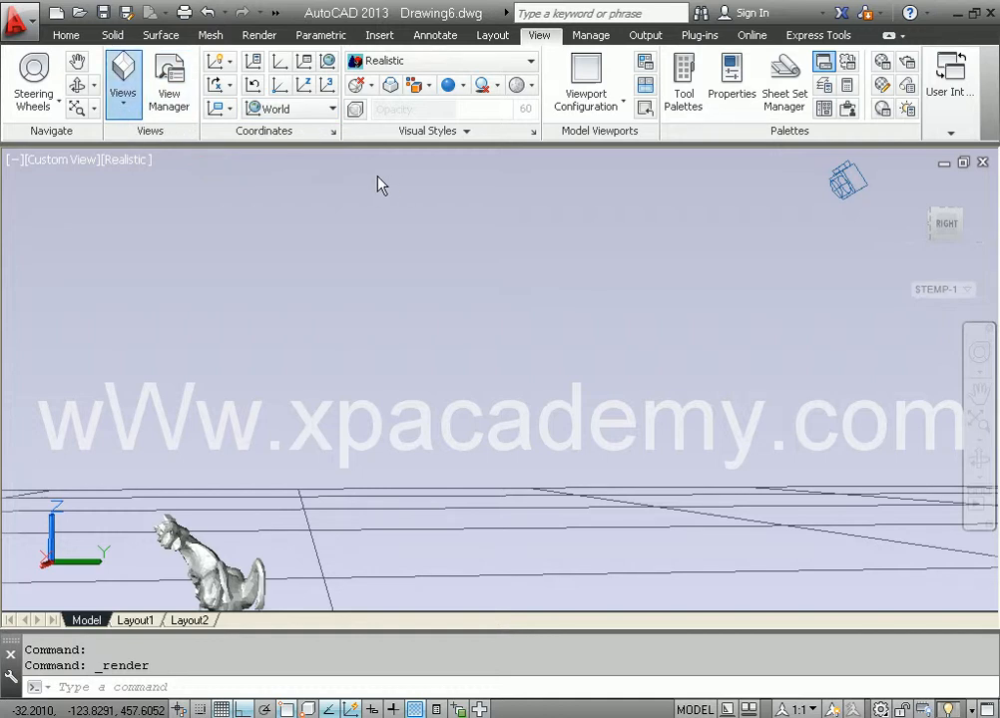
{"action": "key", "text": "Escape"}
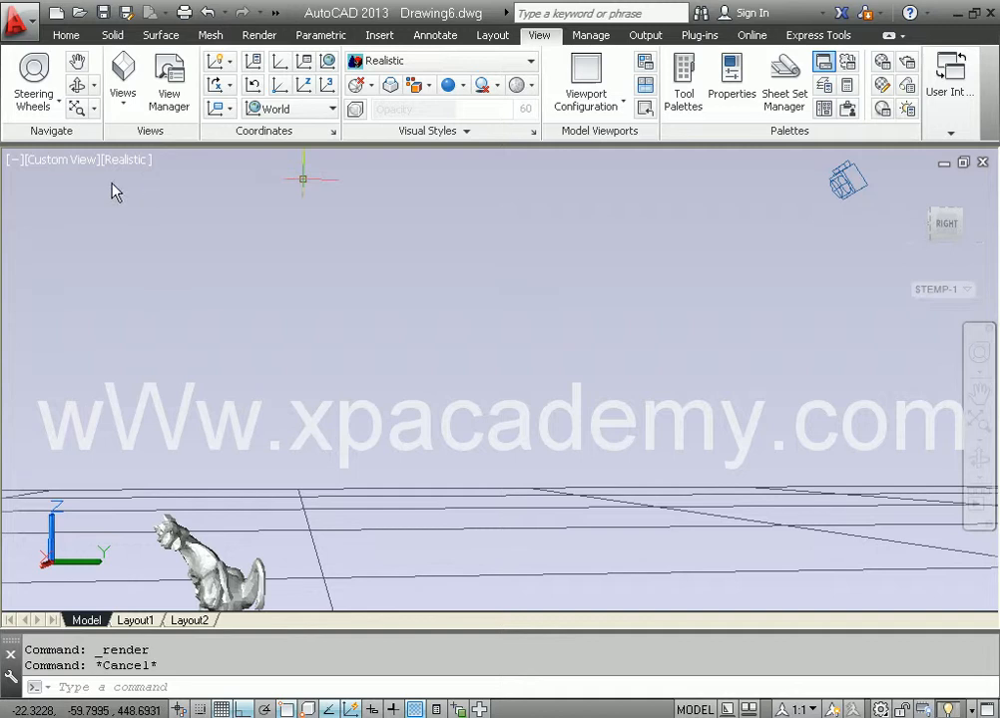
{"action": "left_click", "coordinate": [58, 165]}
{"action": "mouse_move", "coordinate": [130, 180]}
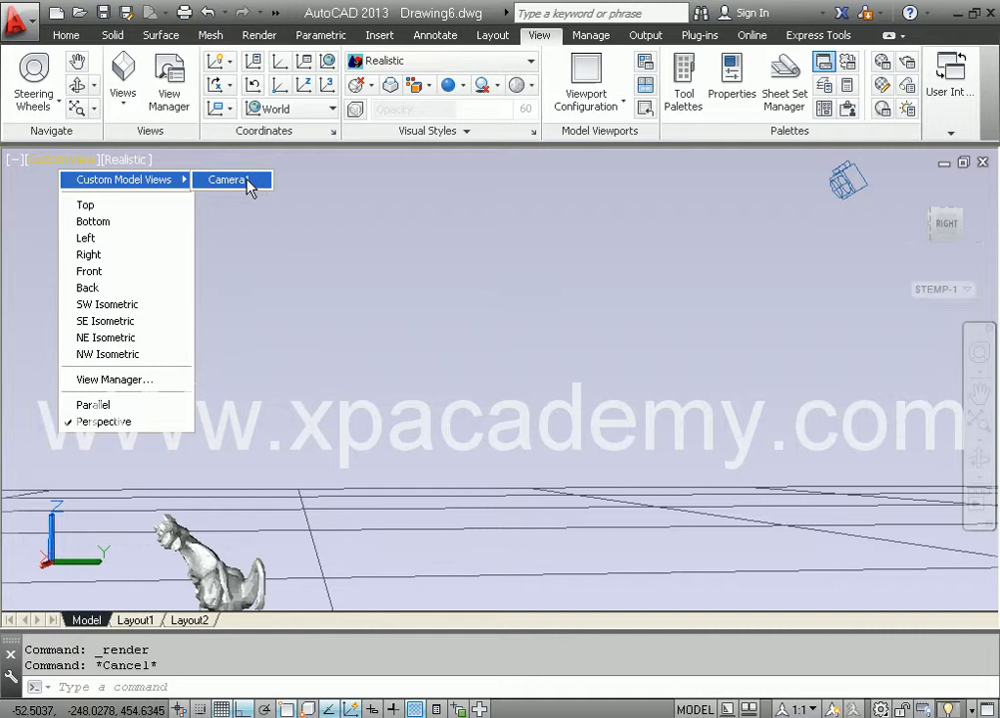
{"action": "left_click", "coordinate": [247, 182]}
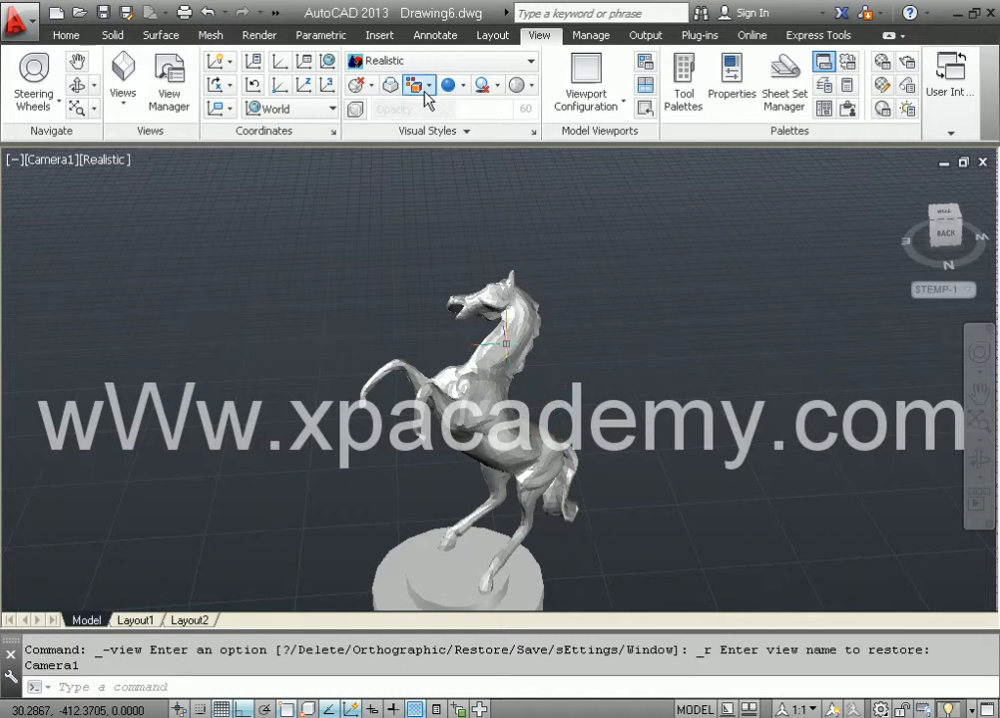
Render the statue through Camera1 with the Medium preset and close the render window
{"action": "left_click", "coordinate": [259, 36]}
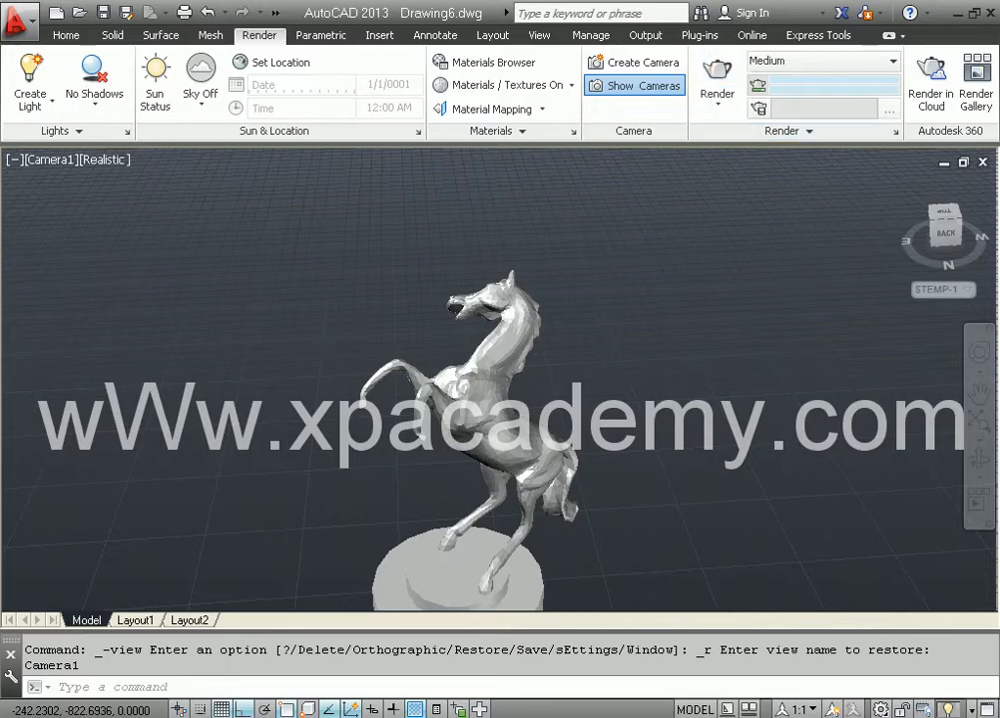
{"action": "left_click", "coordinate": [716, 78]}
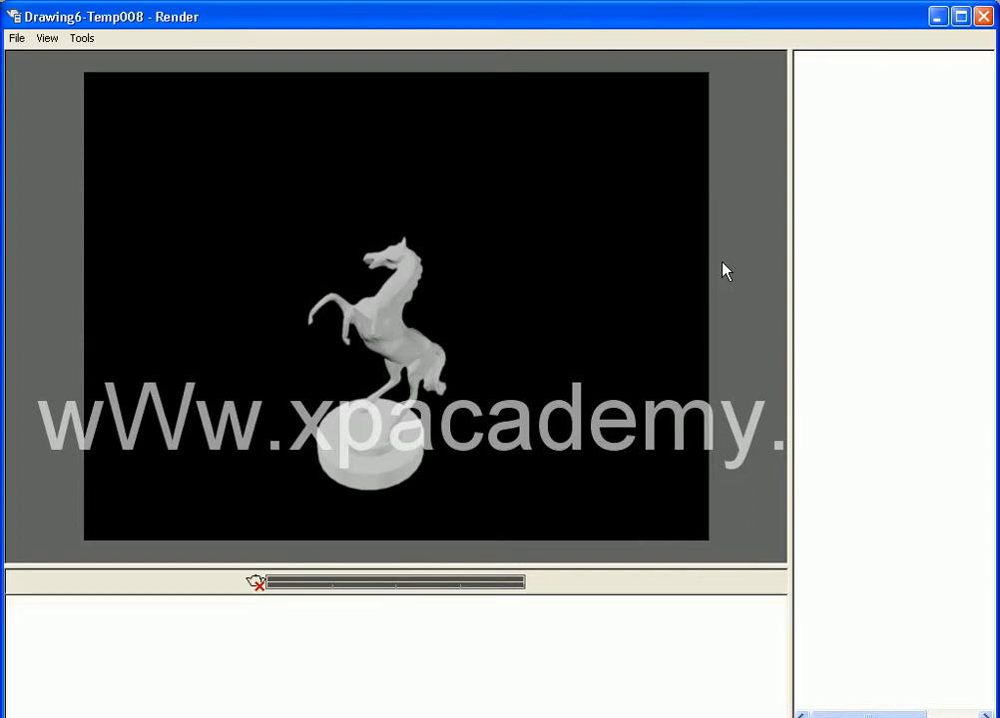
{"action": "left_click", "coordinate": [982, 17]}
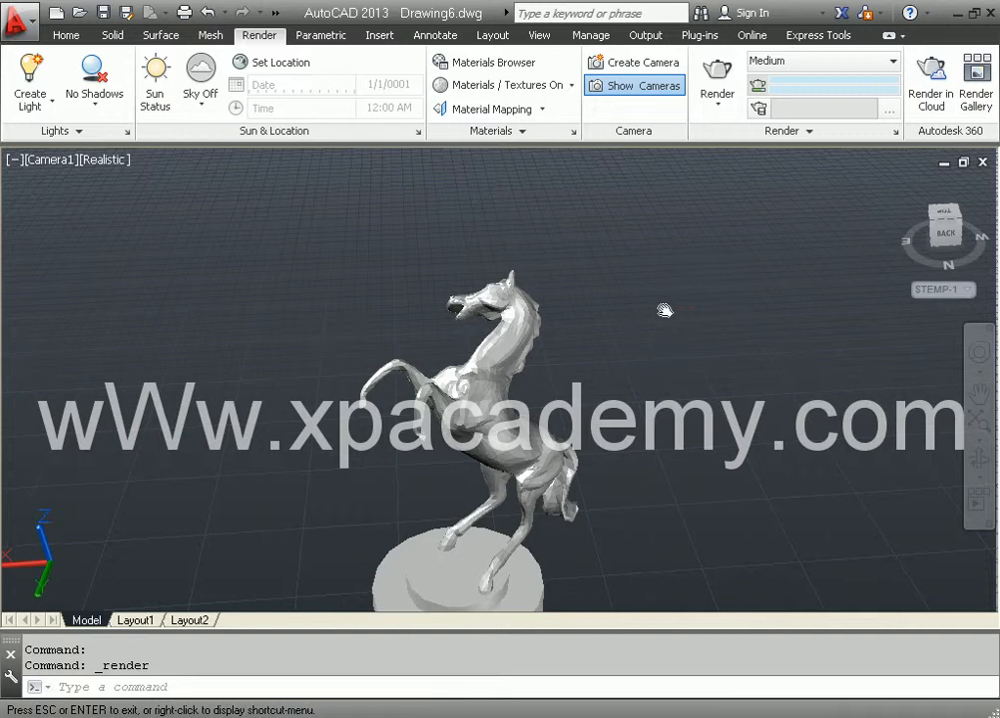
Set the Camera1 view's sky to Sky Background and Illumination and toggle the sun status
{"action": "mouse_move", "coordinate": [665, 310]}
{"action": "middle_mouse_down"}
{"action": "mouse_move", "coordinate": [630, 311]}
{"action": "mouse_move", "coordinate": [656, 296]}
{"action": "middle_mouse_up"}
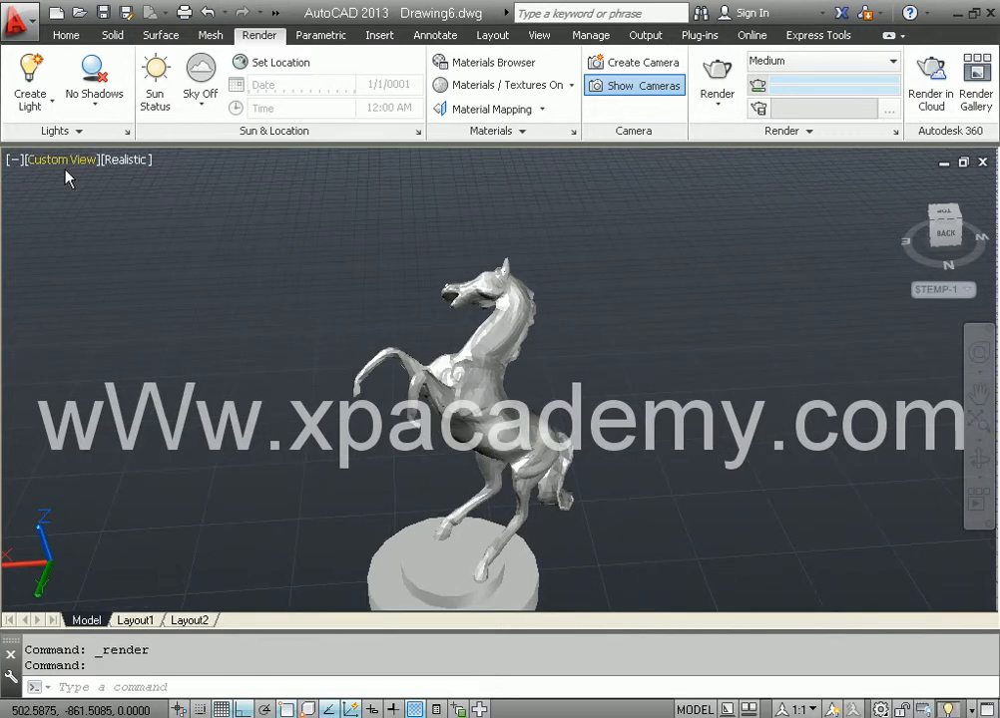
{"action": "left_click", "coordinate": [70, 163]}
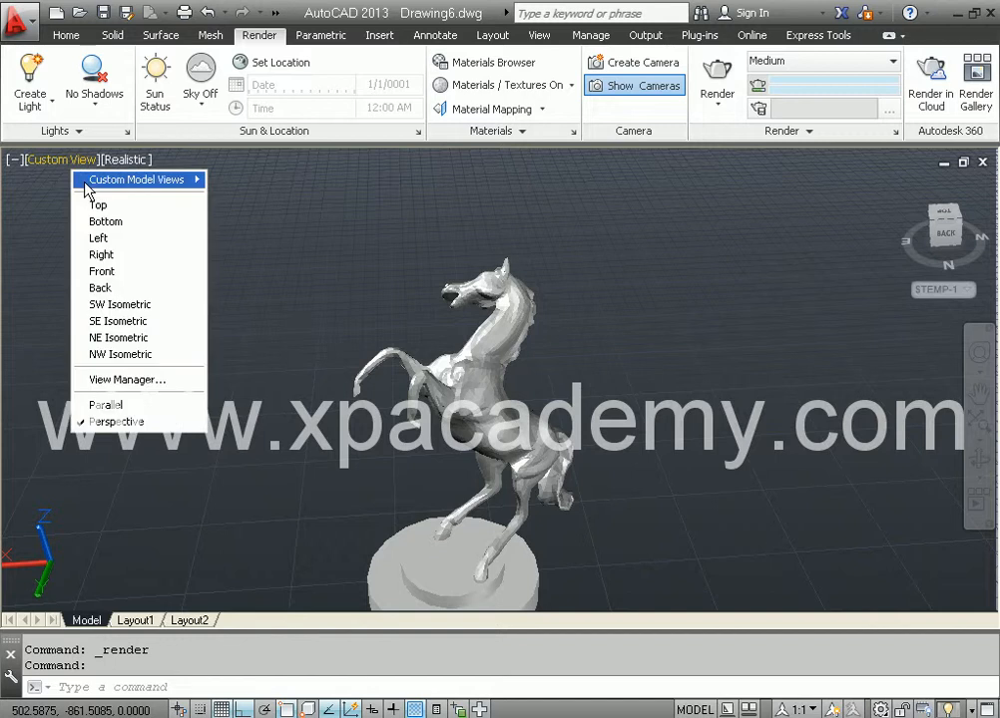
{"action": "mouse_move", "coordinate": [87, 184]}
{"action": "left_click", "coordinate": [240, 180]}
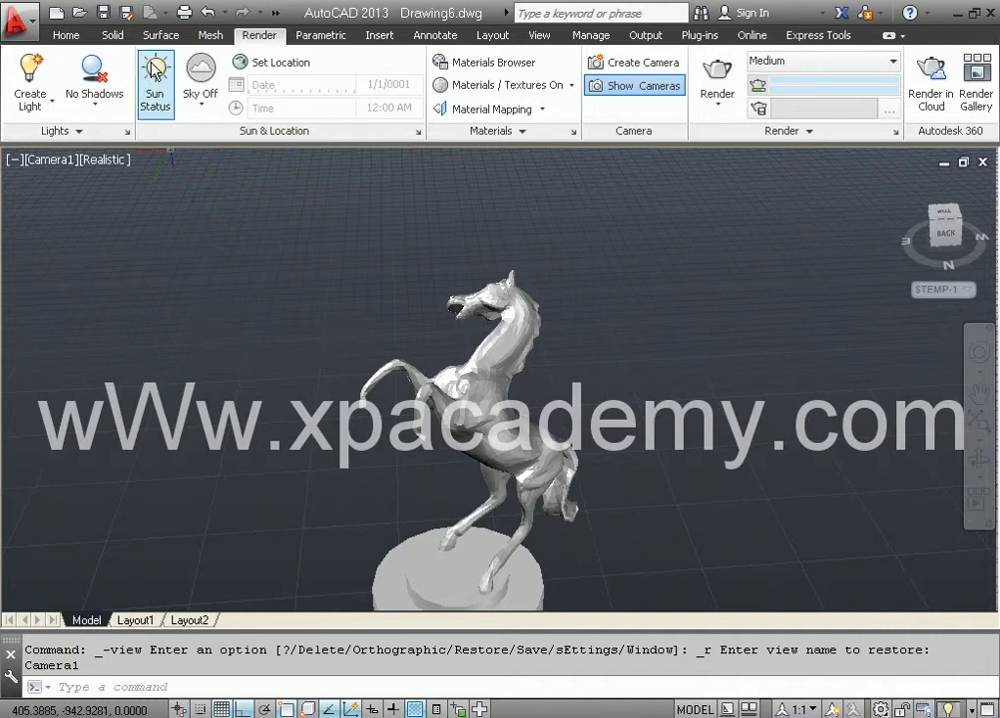
{"action": "left_click", "coordinate": [203, 112]}
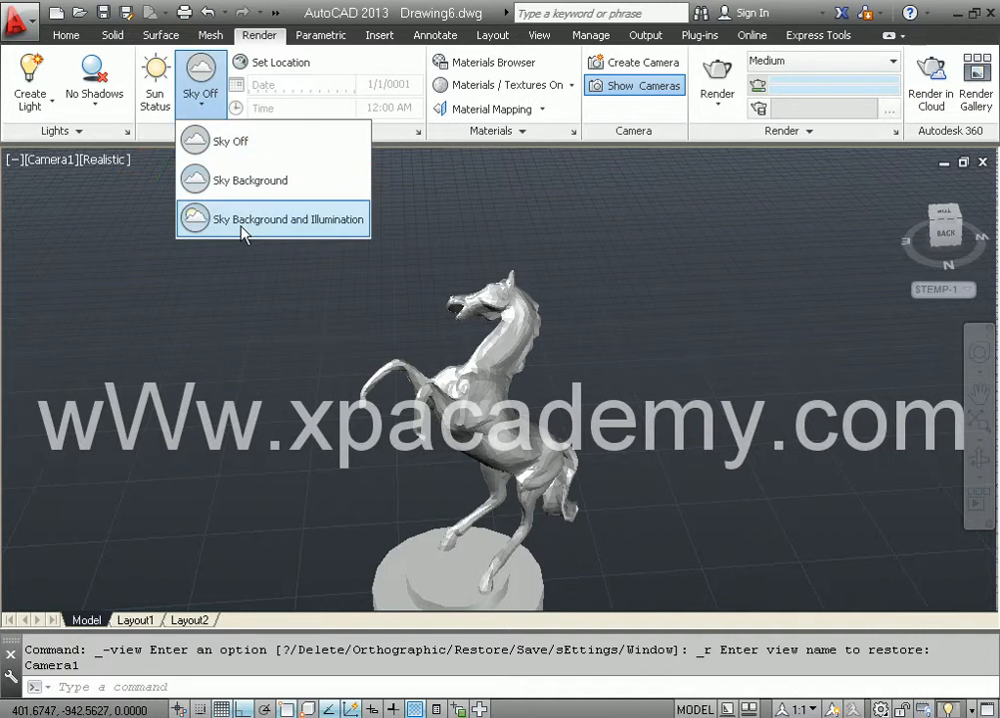
{"action": "left_click", "coordinate": [243, 220]}
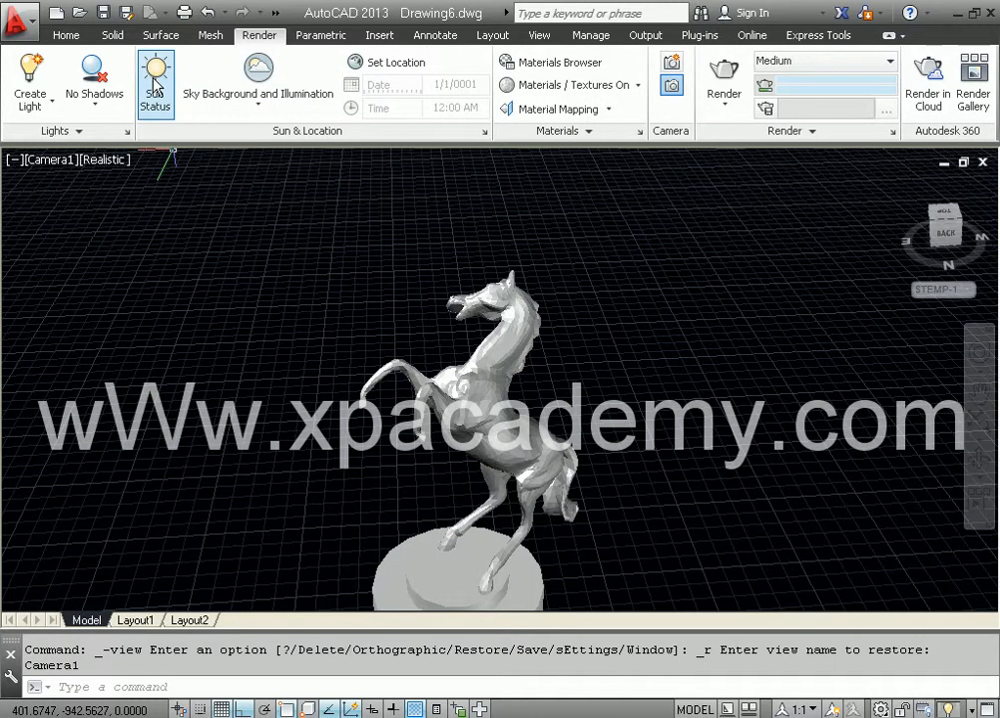
{"action": "left_click", "coordinate": [154, 85]}
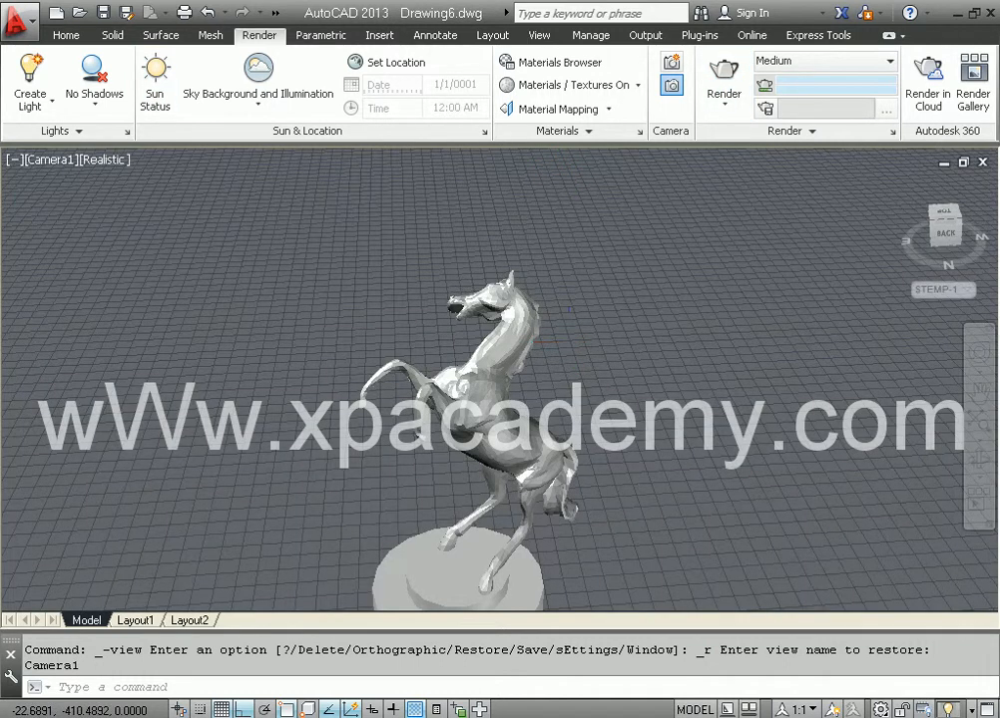
Create a large planar surface as the ground beneath the statue, extending well beyond its base on all sides
{"action": "middle_click_drag", "start_coordinate": [556, 319], "coordinate": [568, 183], "text": "shift"}
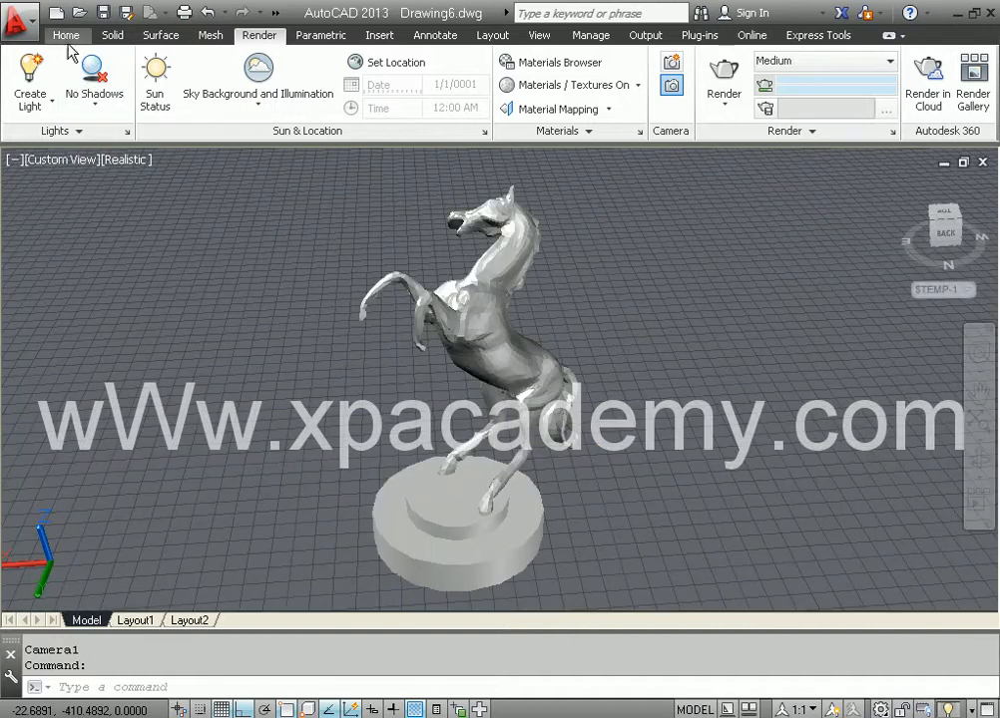
{"action": "left_click", "coordinate": [68, 39]}
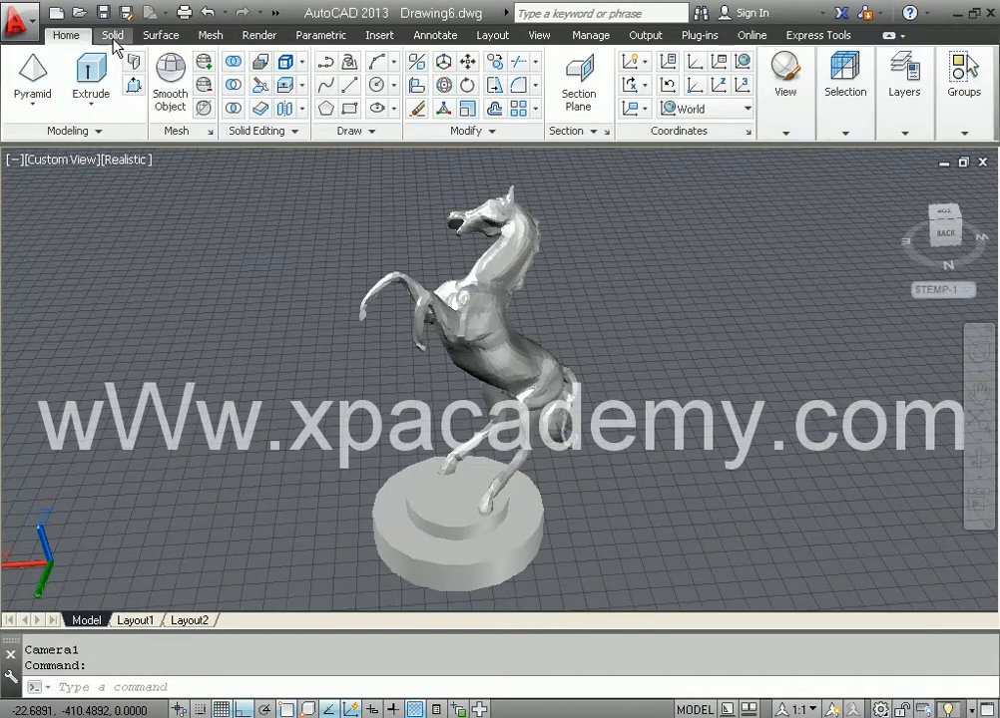
{"action": "left_click", "coordinate": [160, 35]}
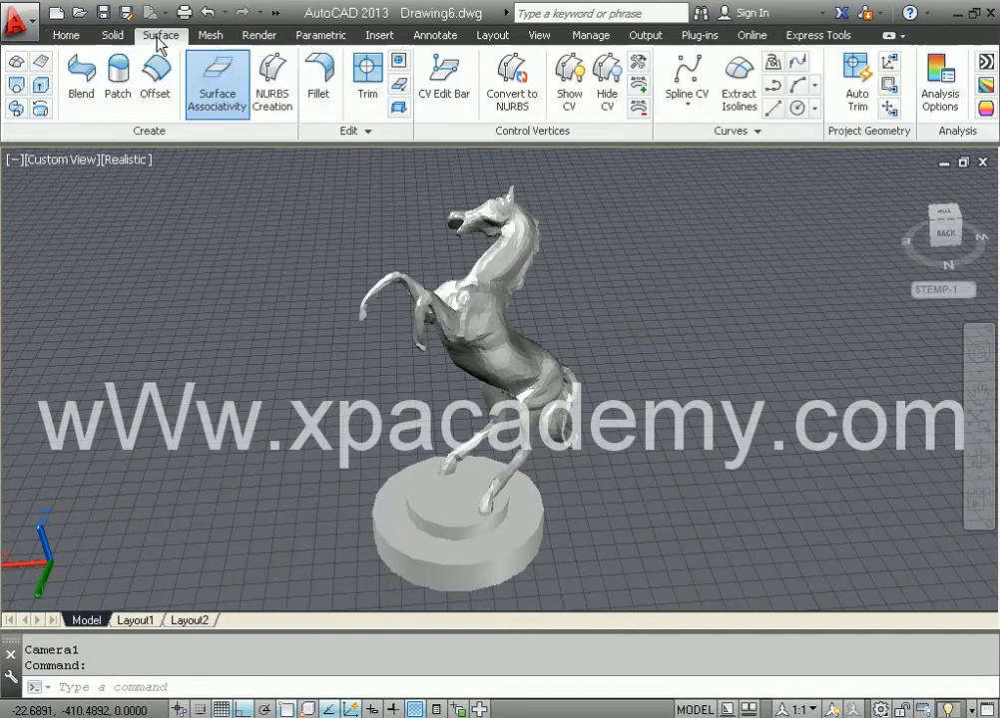
{"action": "left_click", "coordinate": [39, 62]}
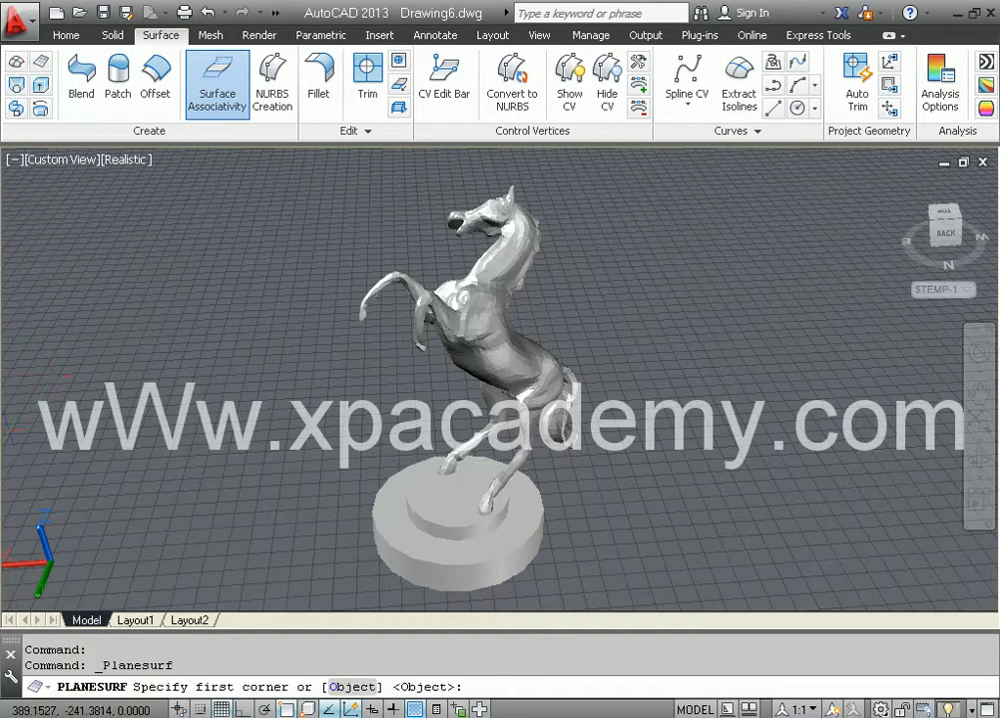
{"action": "middle_click_drag", "start_coordinate": [103, 364], "coordinate": [91, 302]}
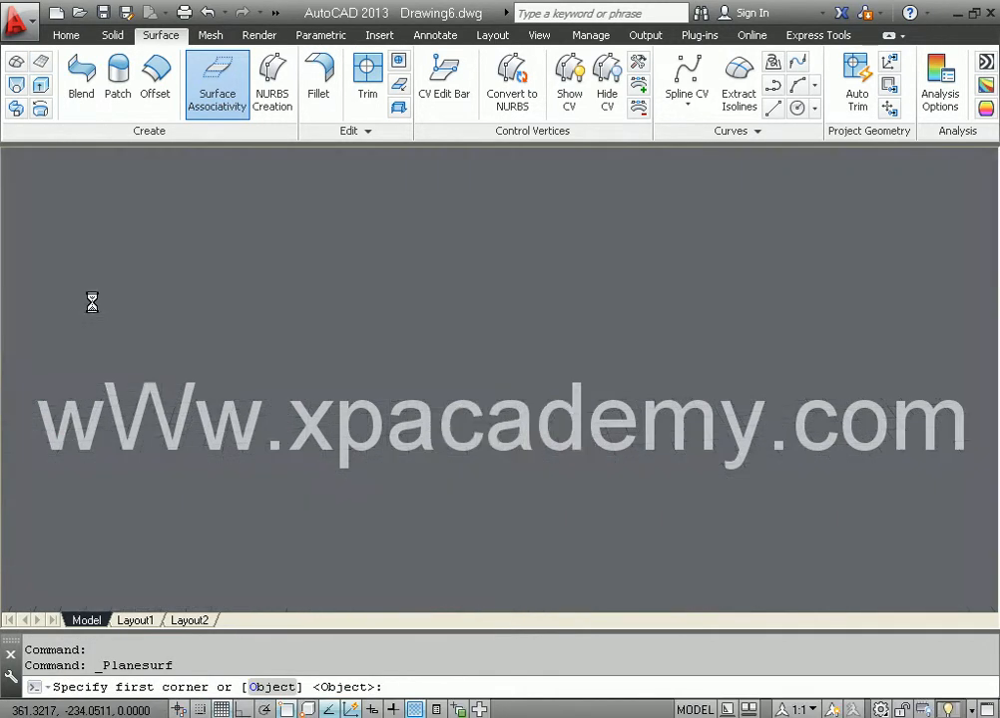
{"action": "left_click", "coordinate": [44, 209]}
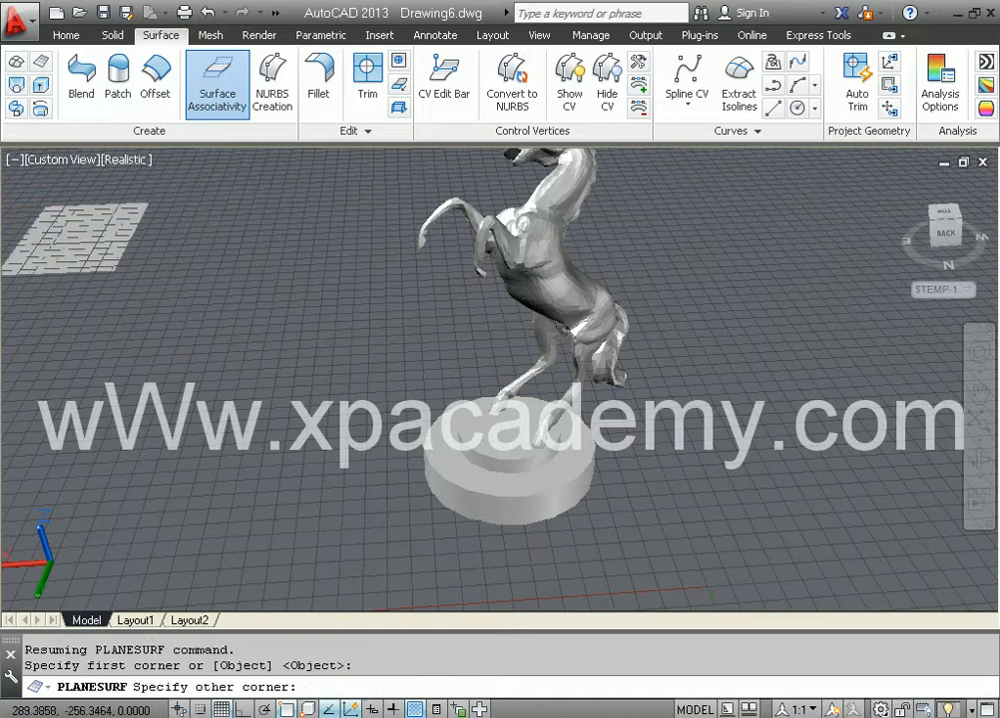
{"action": "scroll", "coordinate": [509, 329], "scroll_direction": "down", "scroll_amount": 4}
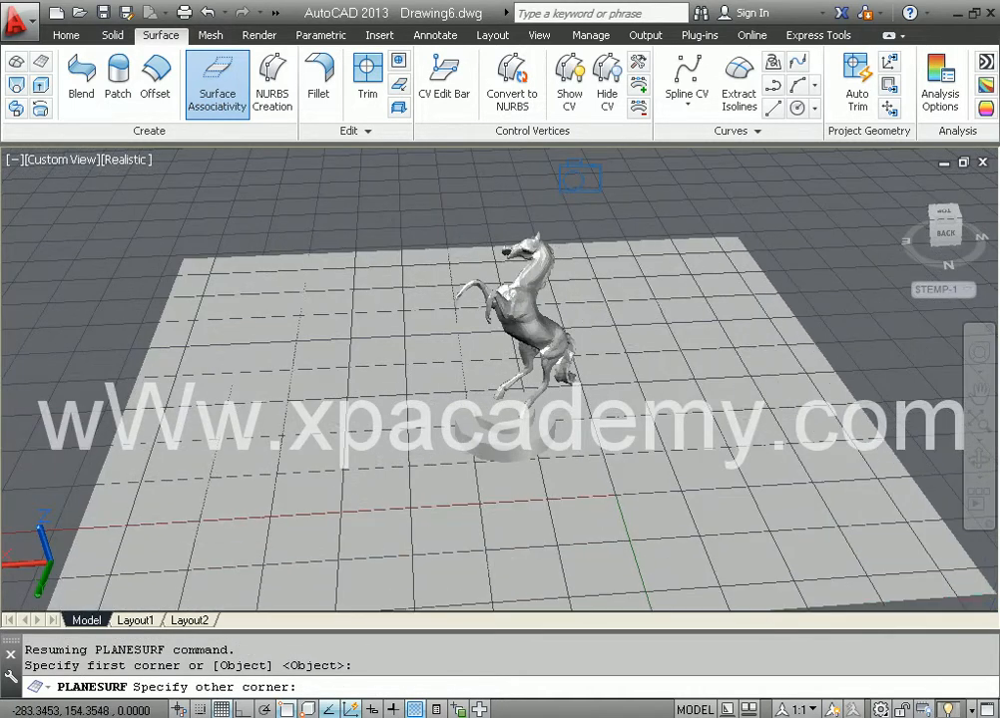
{"action": "left_click", "coordinate": [960, 597]}
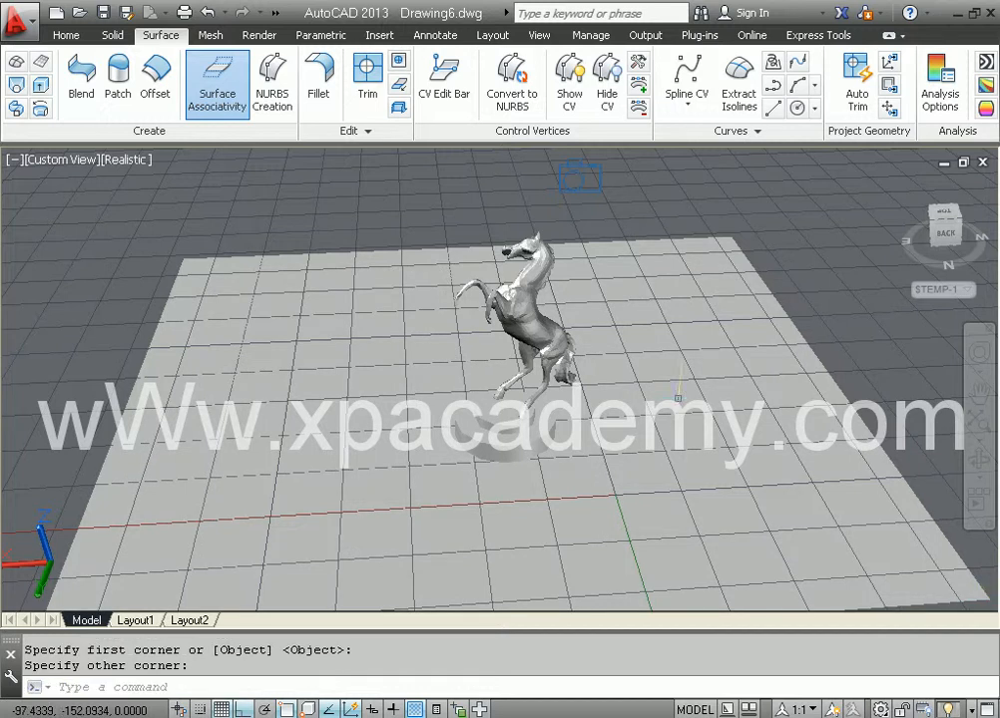
Restore the Camera1 view to look at the statue and its ground surface
{"action": "left_click", "coordinate": [55, 160]}
{"action": "mouse_move", "coordinate": [170, 180]}
{"action": "left_click", "coordinate": [214, 183]}
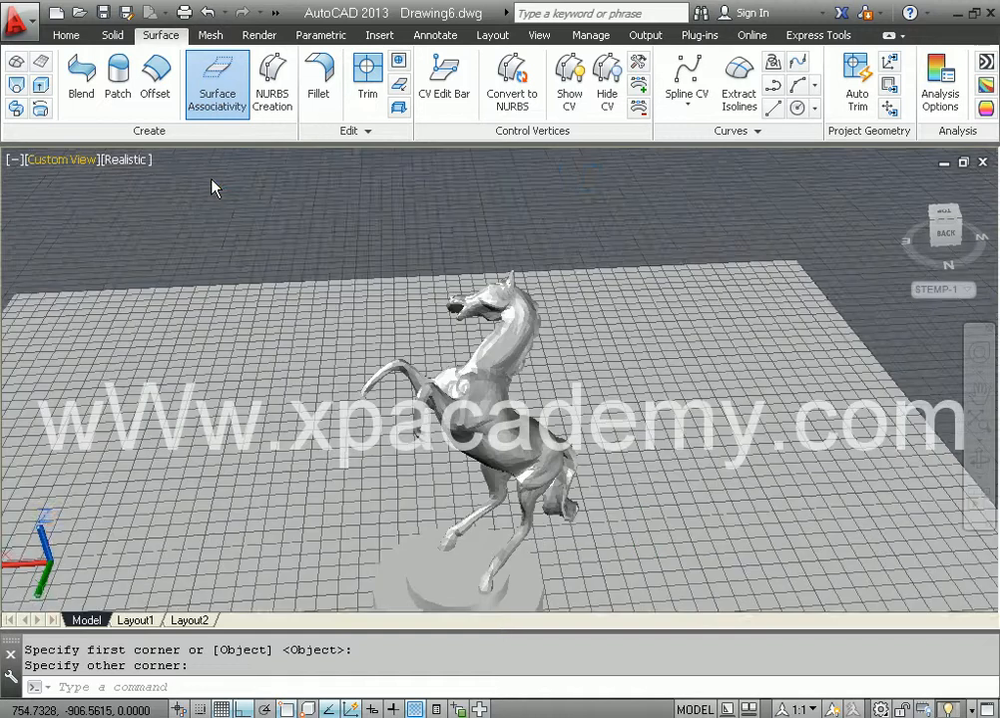
Set the sky to Sky Background and Illumination, render the Camera1 view with the Medium preset and close the render window
{"action": "left_click", "coordinate": [259, 36]}
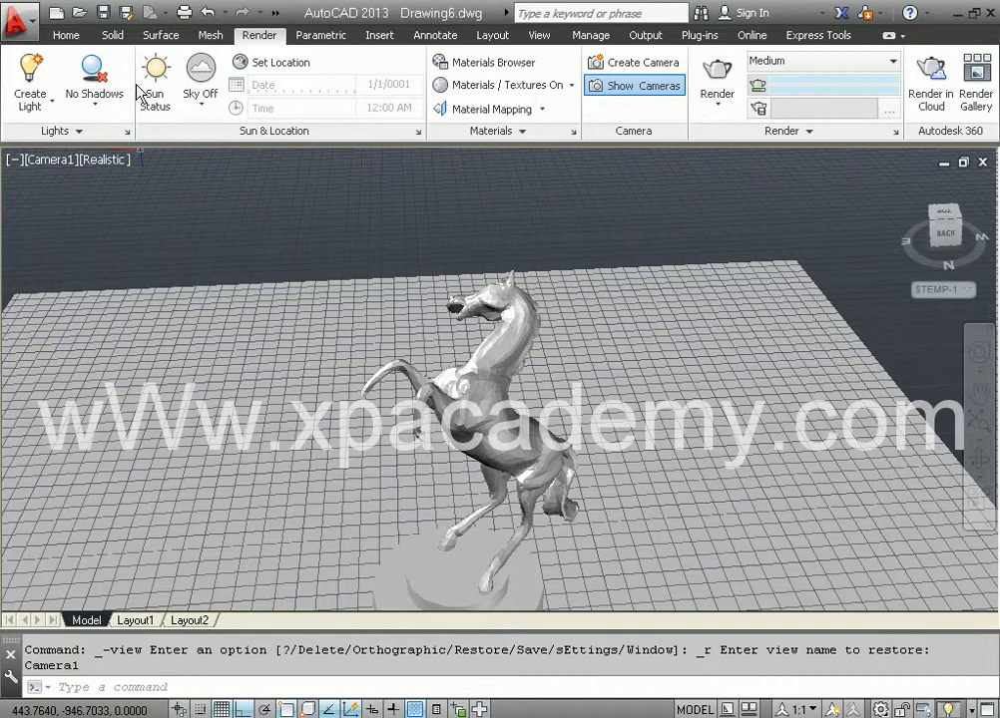
{"action": "left_click", "coordinate": [202, 100]}
{"action": "left_click", "coordinate": [227, 220]}
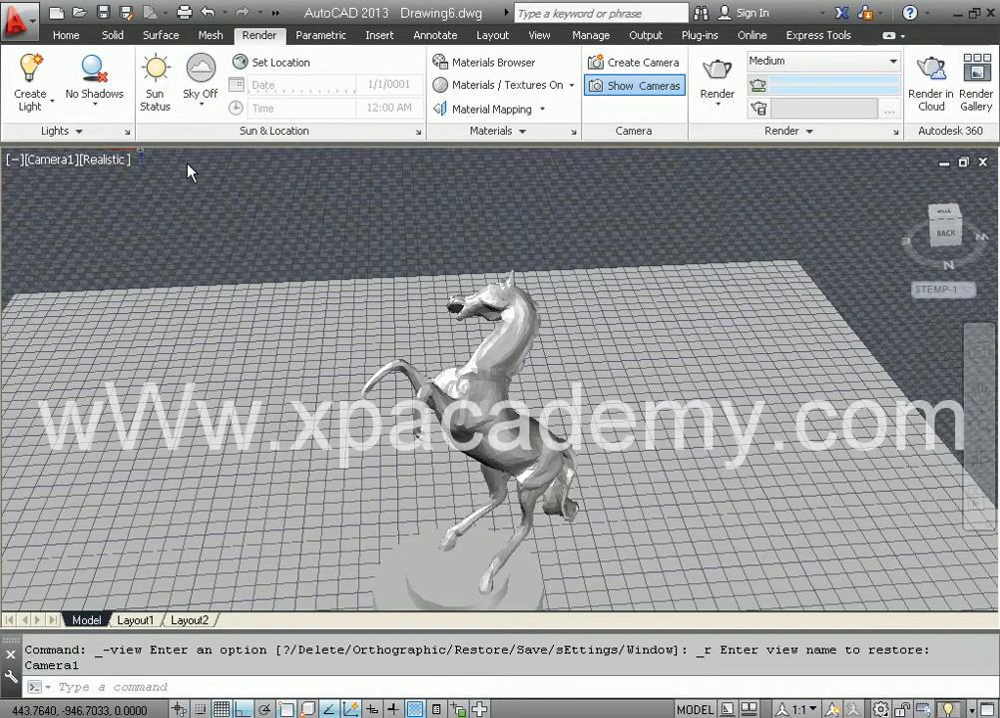
{"action": "left_click", "coordinate": [726, 72]}
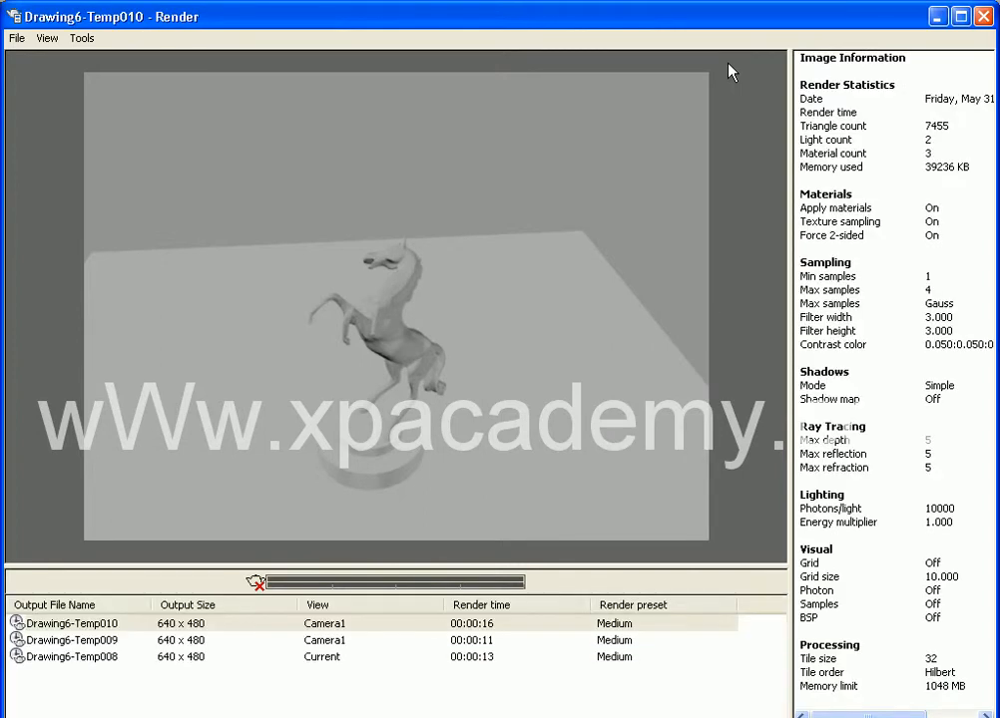
{"action": "left_click", "coordinate": [983, 17]}
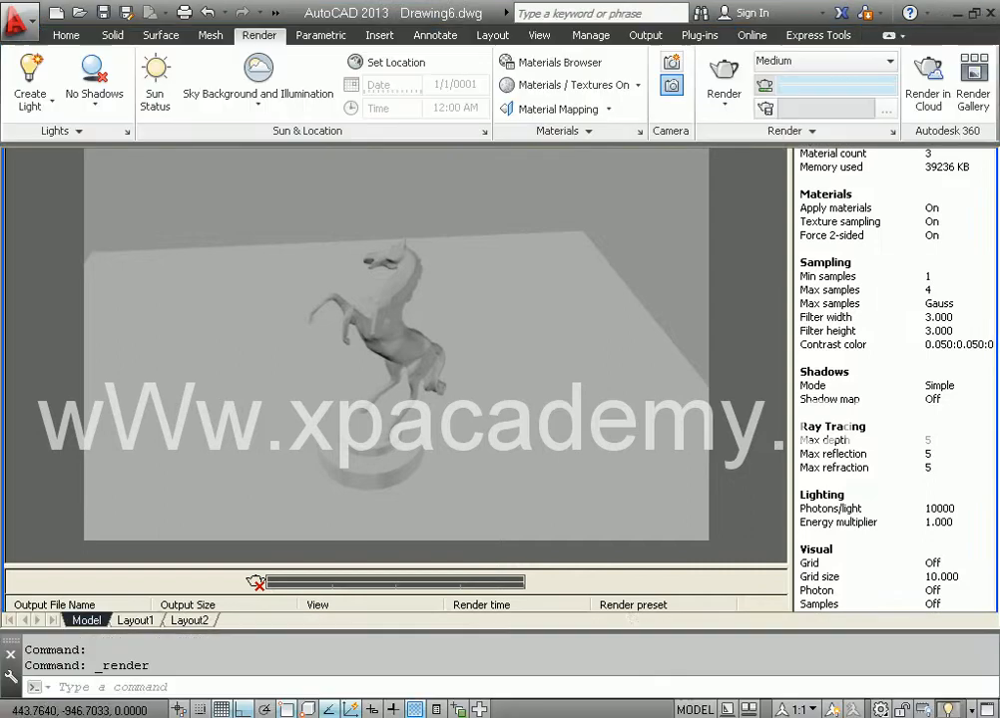
Turn on the sun with default lighting off, render the Camera1 view with the Medium preset and close the render window
{"action": "left_click", "coordinate": [155, 87]}
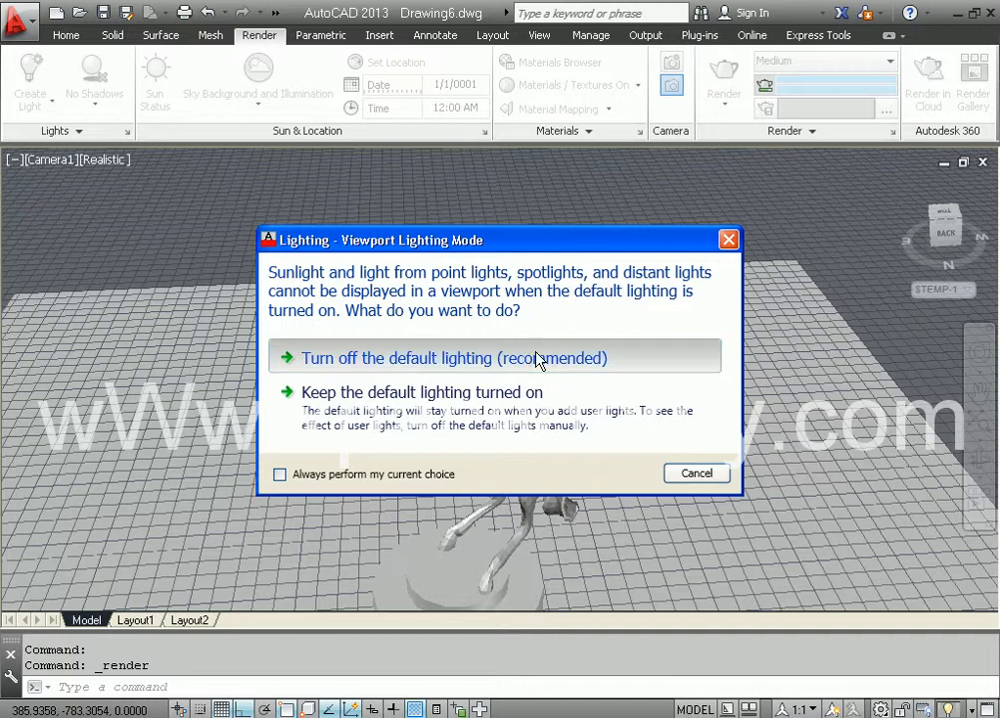
{"action": "key", "text": "Return"}
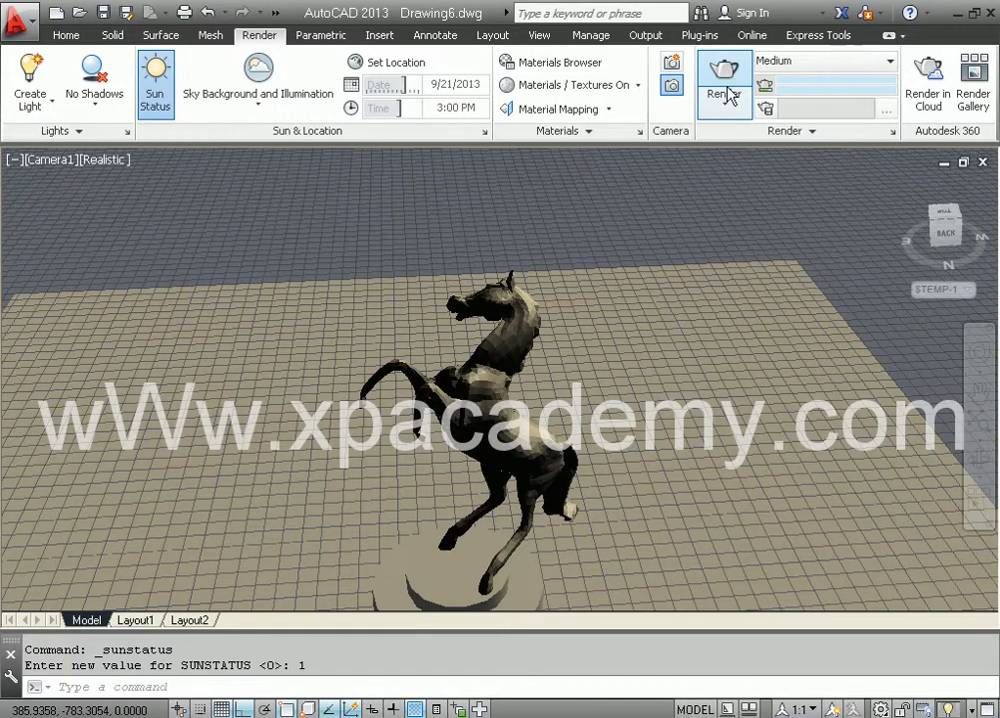
{"action": "left_click", "coordinate": [729, 94]}
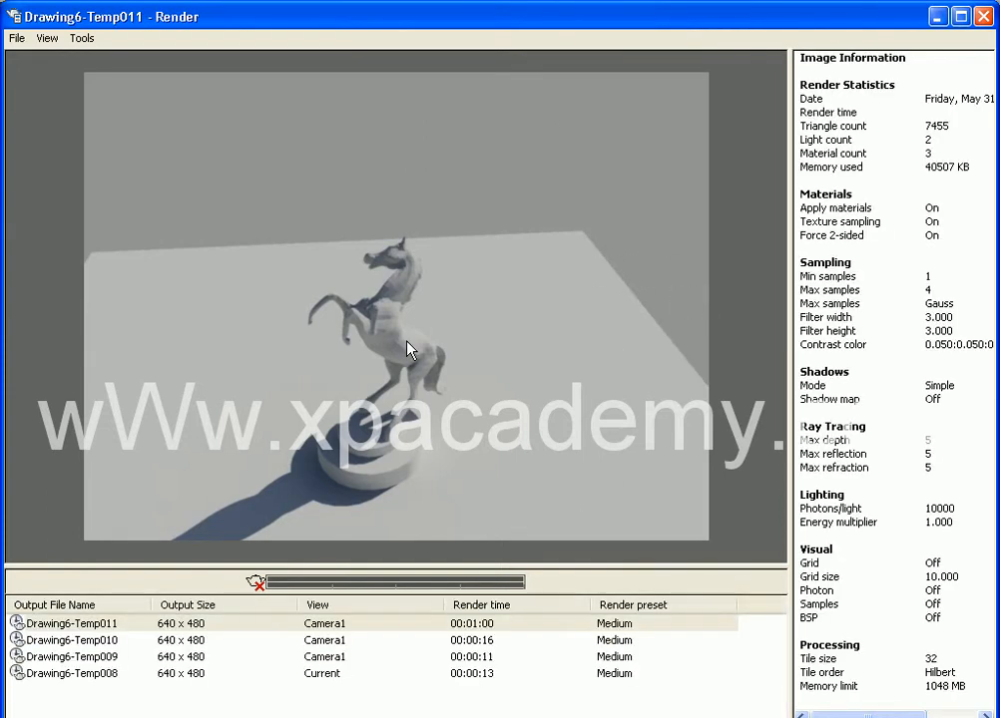
{"action": "left_click", "coordinate": [982, 15]}
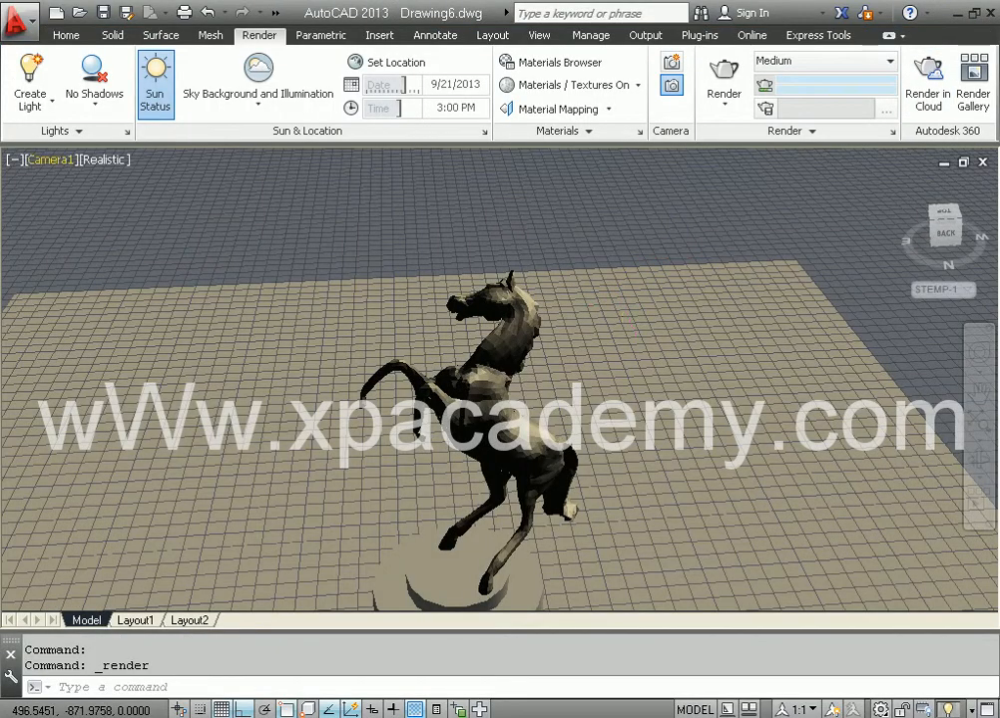
{"action": "left_click", "coordinate": [42, 162]}
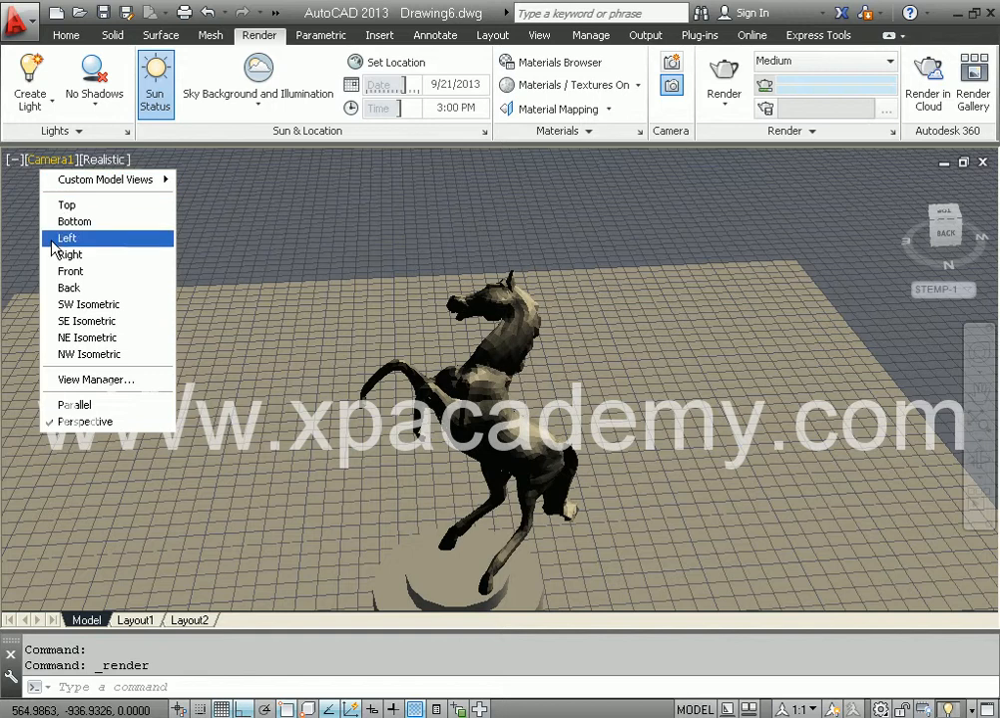
{"action": "left_click", "coordinate": [304, 223]}
{"action": "left_click", "coordinate": [308, 210]}
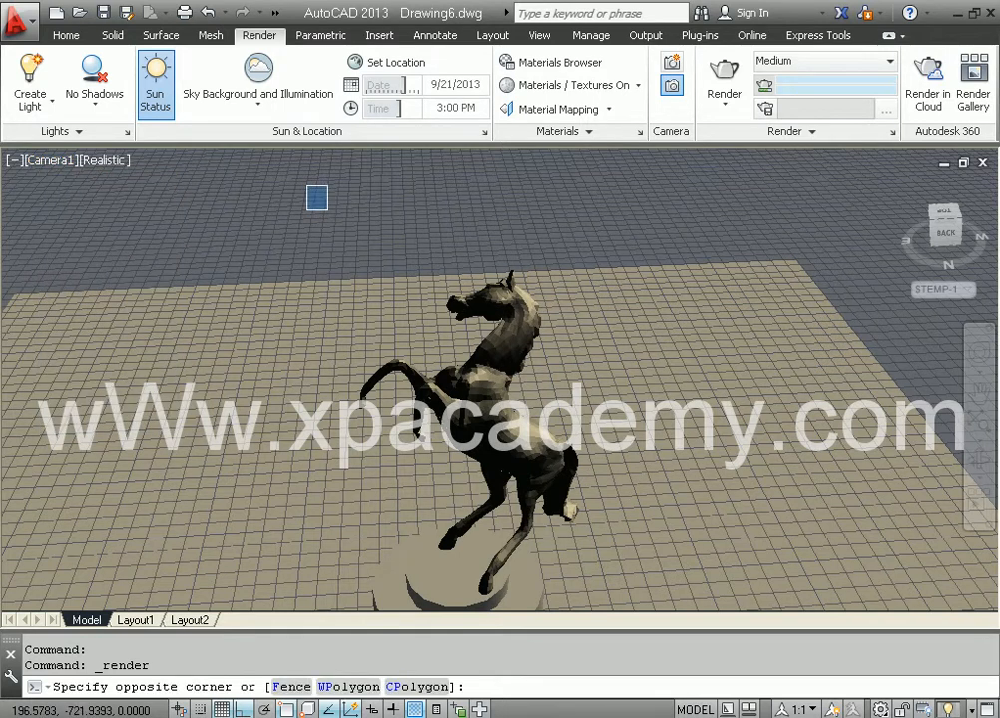
{"action": "left_click", "coordinate": [327, 187]}
{"action": "middle_click_drag", "start_coordinate": [310, 218], "coordinate": [302, 219], "text": "shift"}
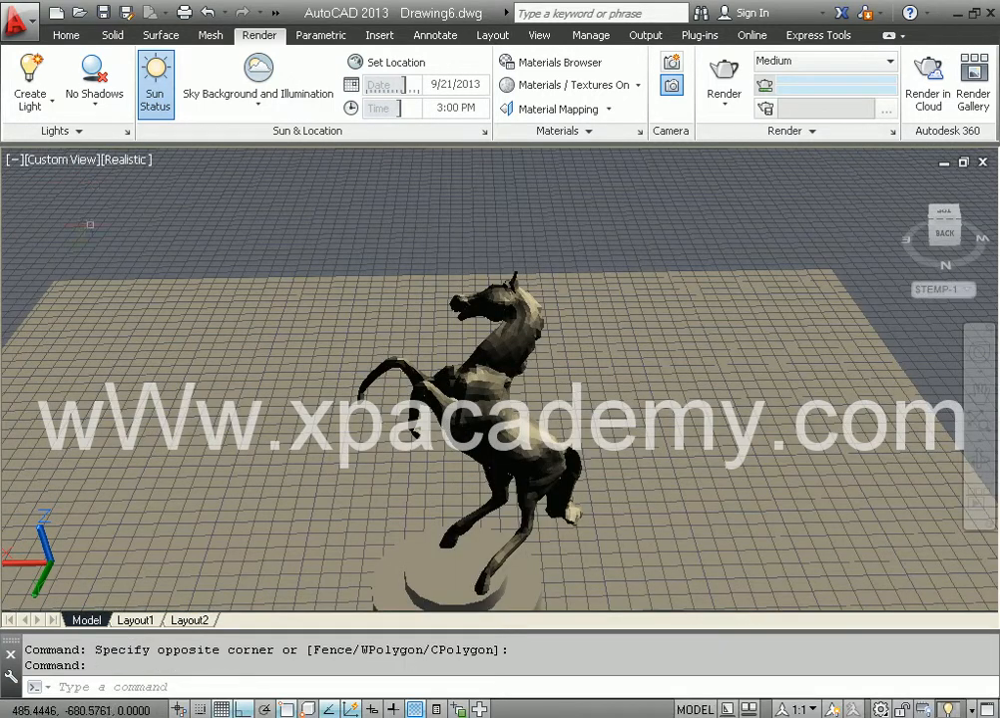
Switch to the SW Isometric view to inspect the sunlit horse statue and its ground surface up close
{"action": "left_click", "coordinate": [51, 164]}
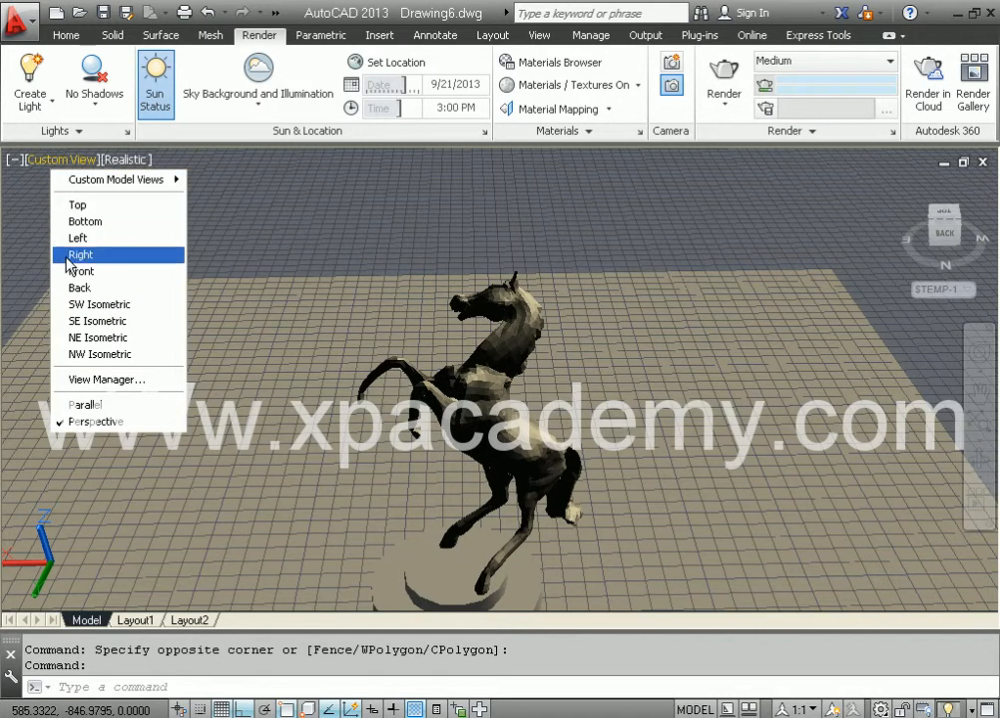
{"action": "left_click", "coordinate": [76, 305]}
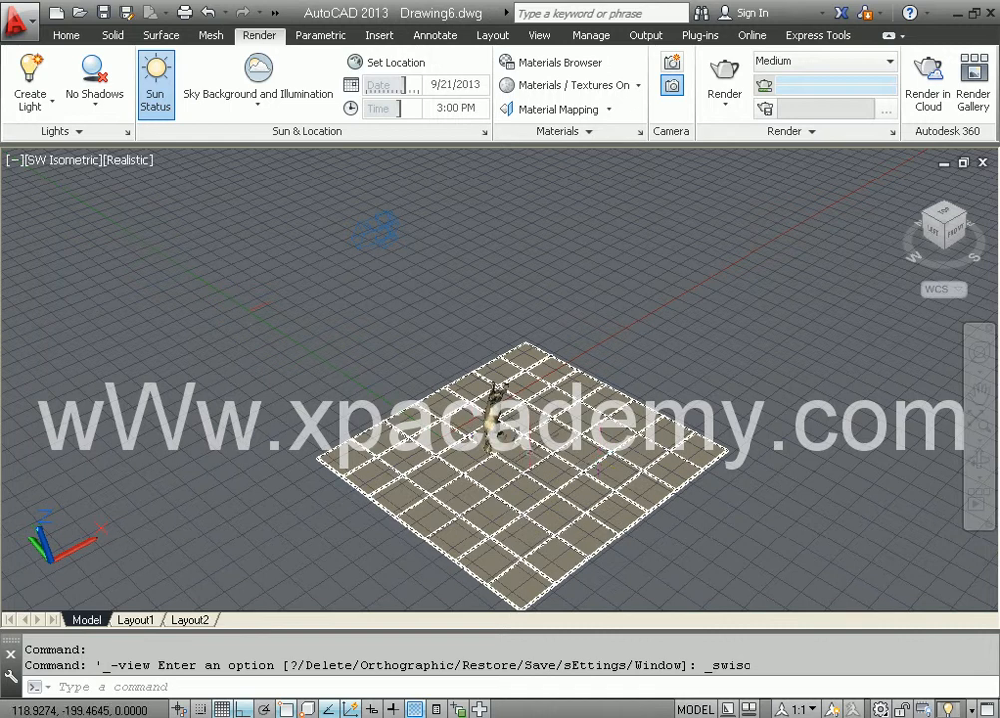
{"action": "scroll", "coordinate": [479, 459], "scroll_direction": "up", "scroll_amount": 3}
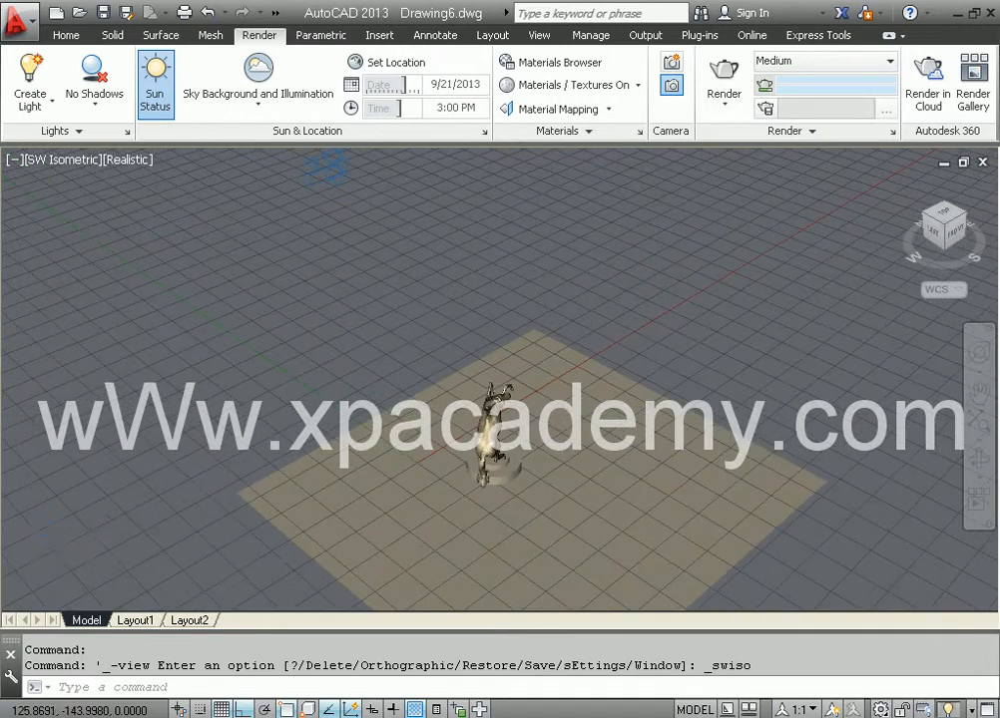
{"action": "scroll", "coordinate": [511, 366], "scroll_direction": "up", "scroll_amount": 3}
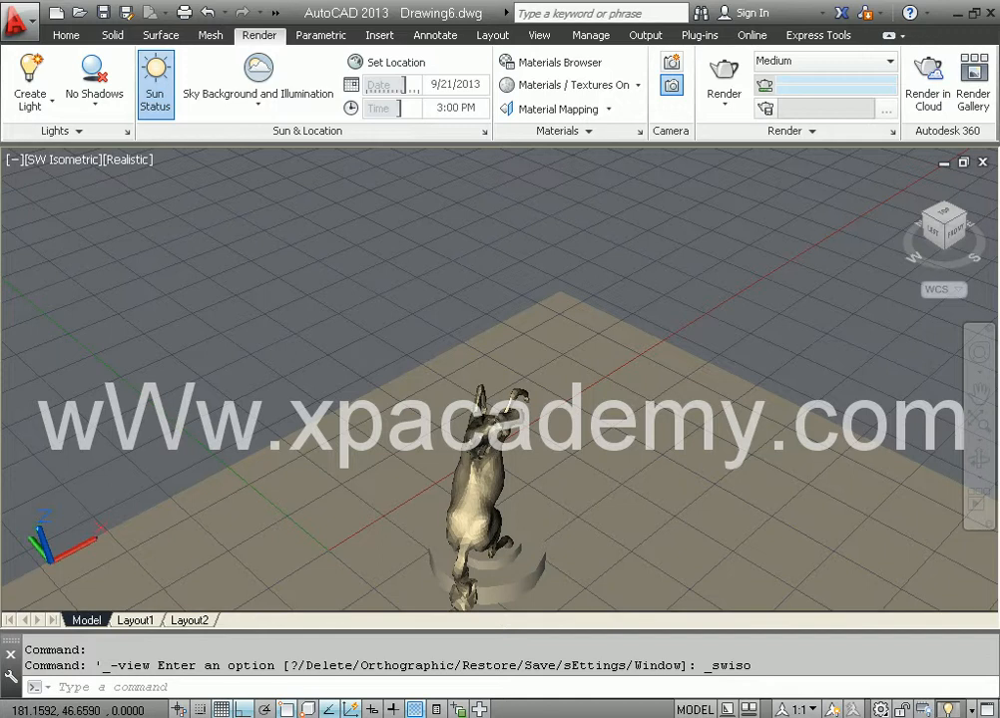
{"action": "middle_click_drag", "start_coordinate": [417, 361], "coordinate": [414, 216]}
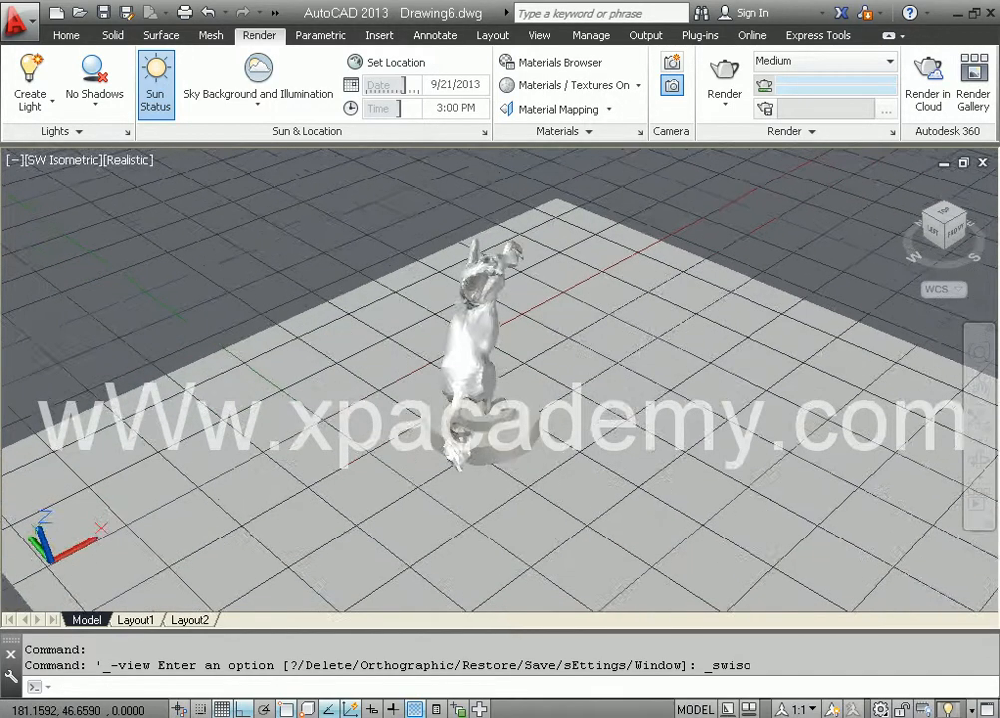
Restore the saved Camera1 view of the horse statue
{"action": "left_click", "coordinate": [58, 166]}
{"action": "mouse_move", "coordinate": [122, 184]}
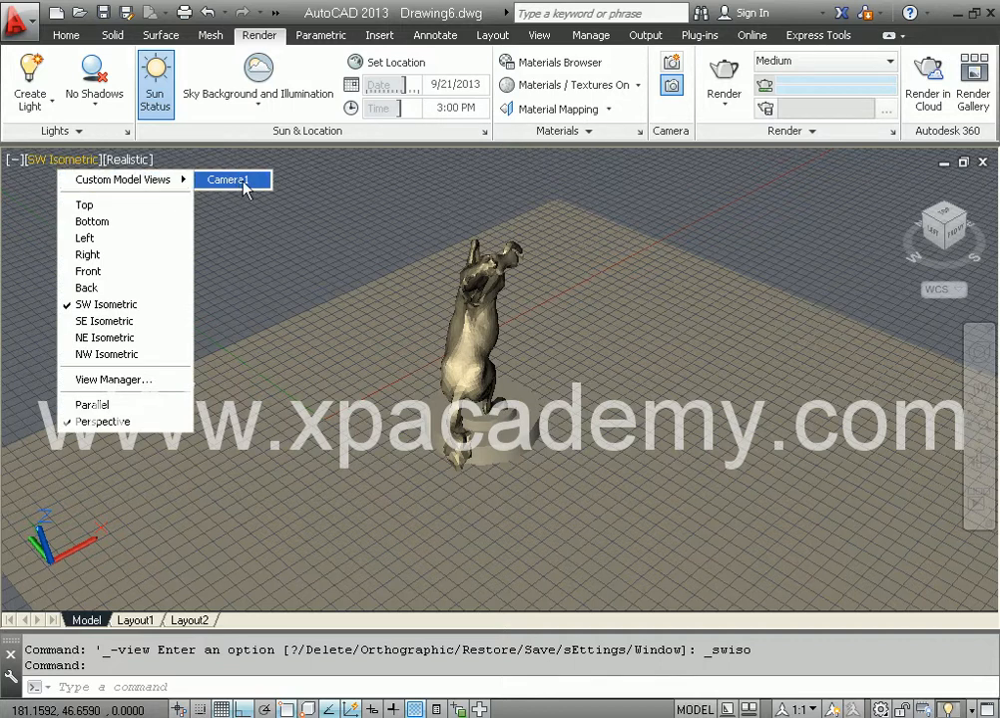
{"action": "left_click", "coordinate": [243, 185]}
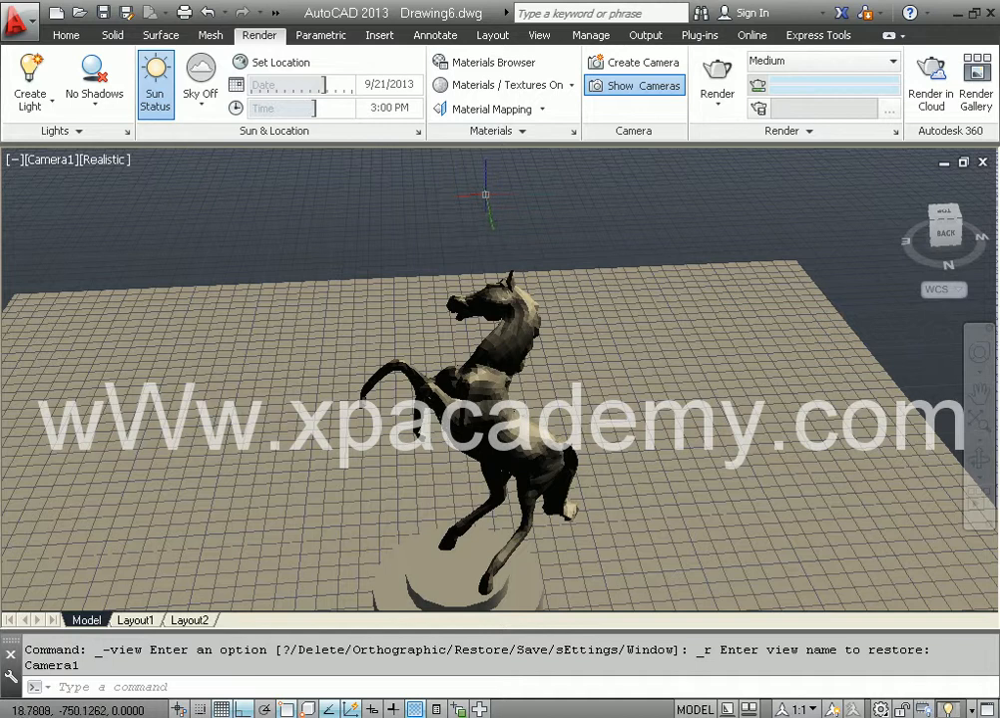
{"action": "left_click", "coordinate": [45, 171]}
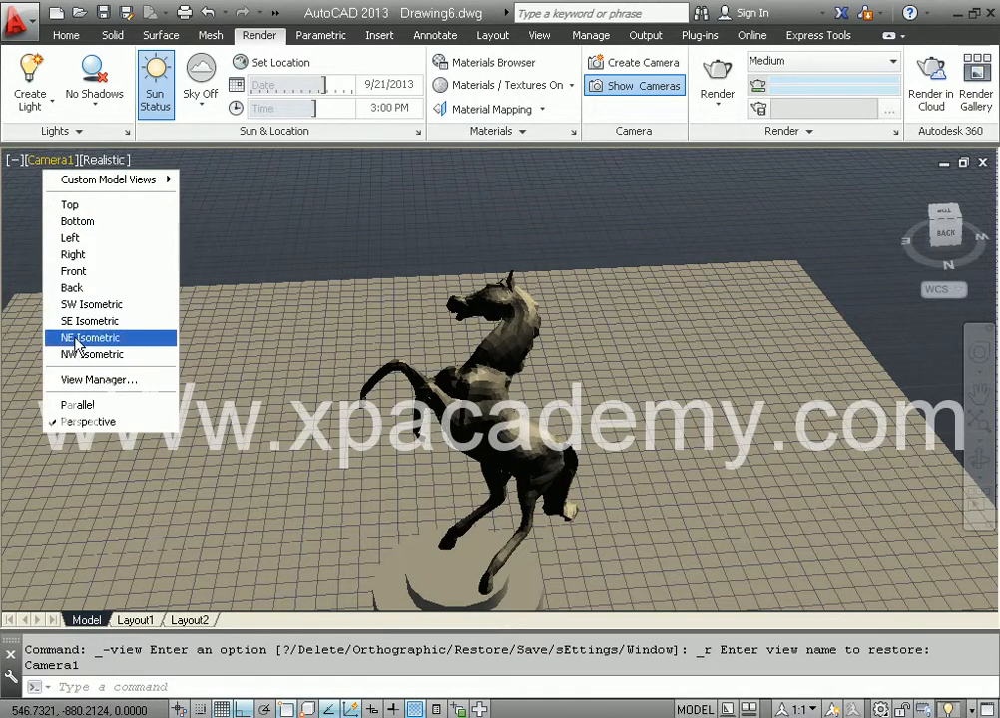
{"action": "left_click", "coordinate": [232, 276]}
{"action": "scroll", "coordinate": [257, 221], "scroll_direction": "down", "scroll_amount": 2}
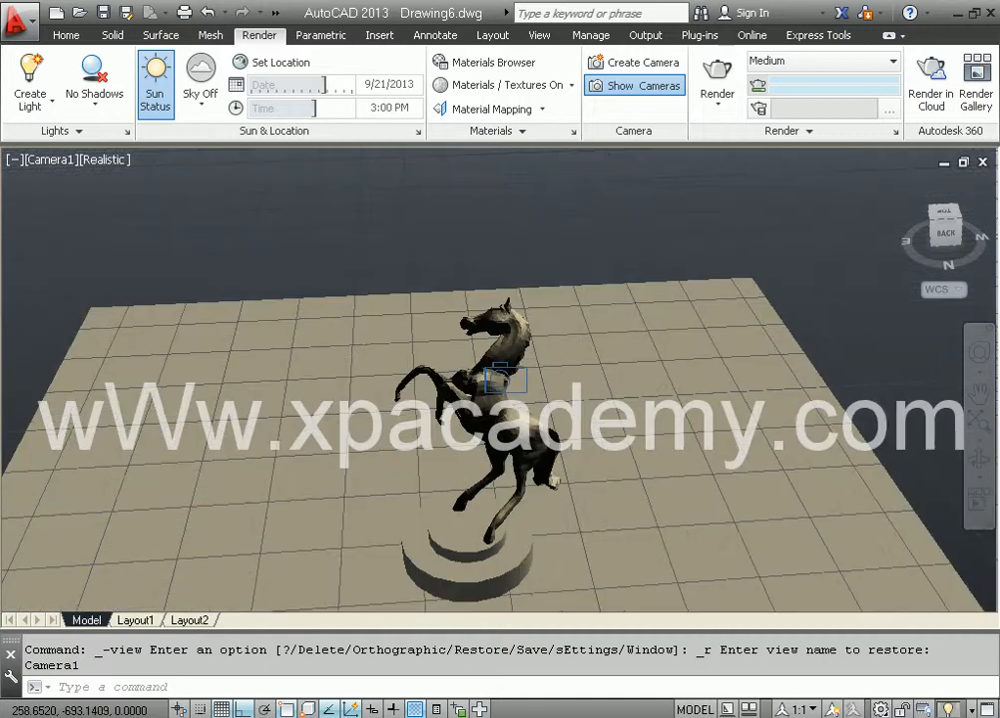
{"action": "scroll", "coordinate": [252, 246], "scroll_direction": "down", "scroll_amount": 1}
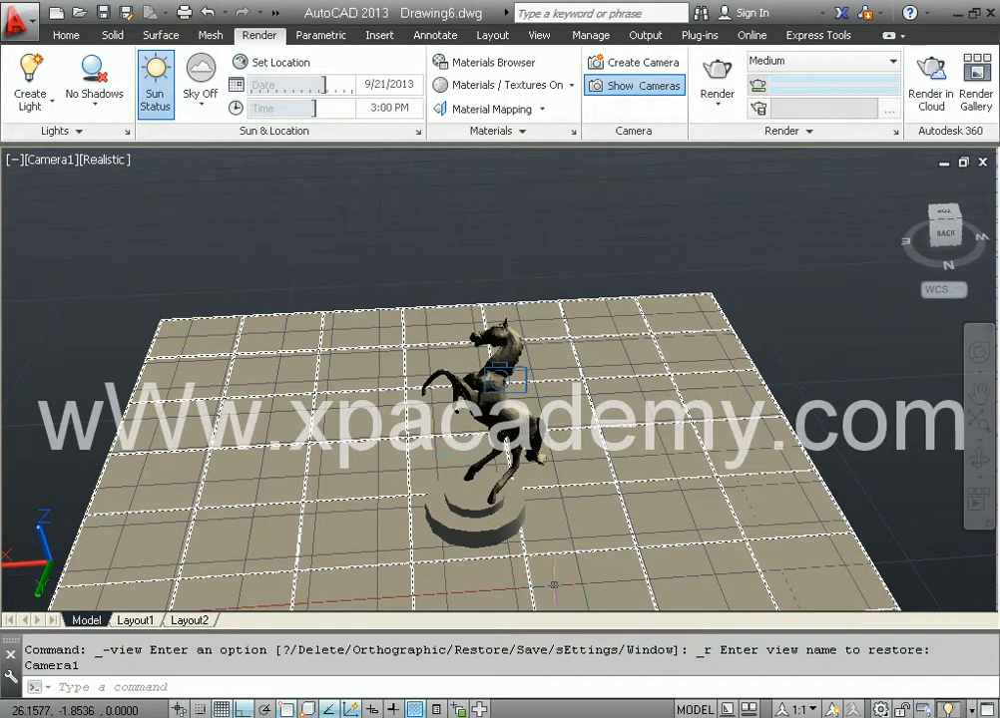
{"action": "middle_click_drag", "start_coordinate": [519, 559], "coordinate": [371, 520], "text": "shift"}
{"action": "scroll", "coordinate": [524, 516], "scroll_direction": "down", "scroll_amount": 1}
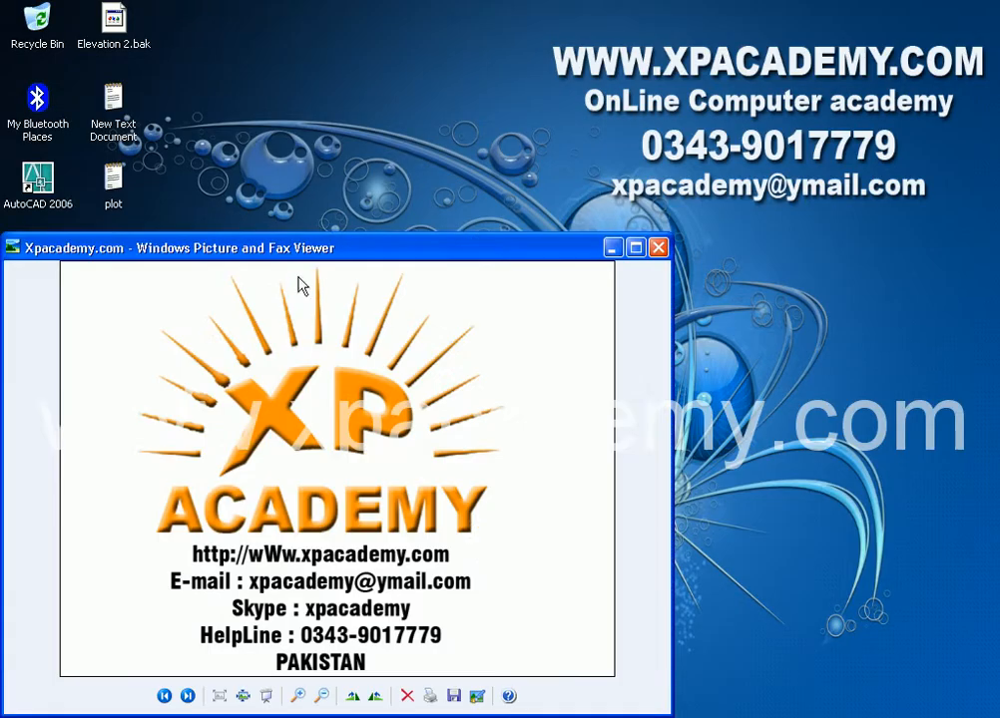
{"action": "left_click_drag", "start_coordinate": [299, 249], "coordinate": [315, 136]}
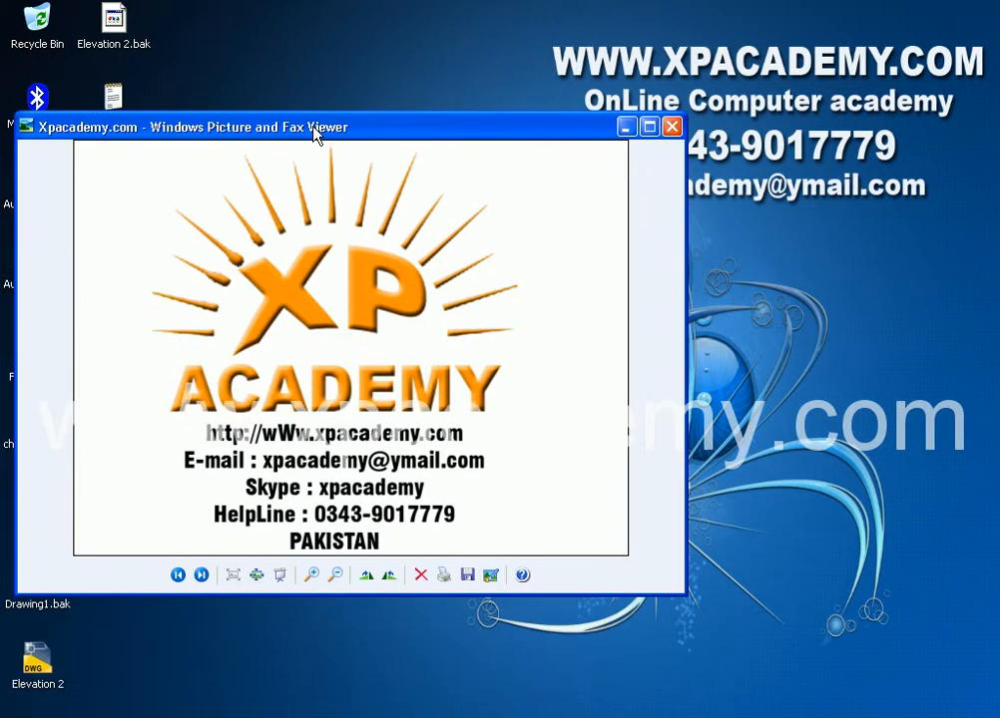